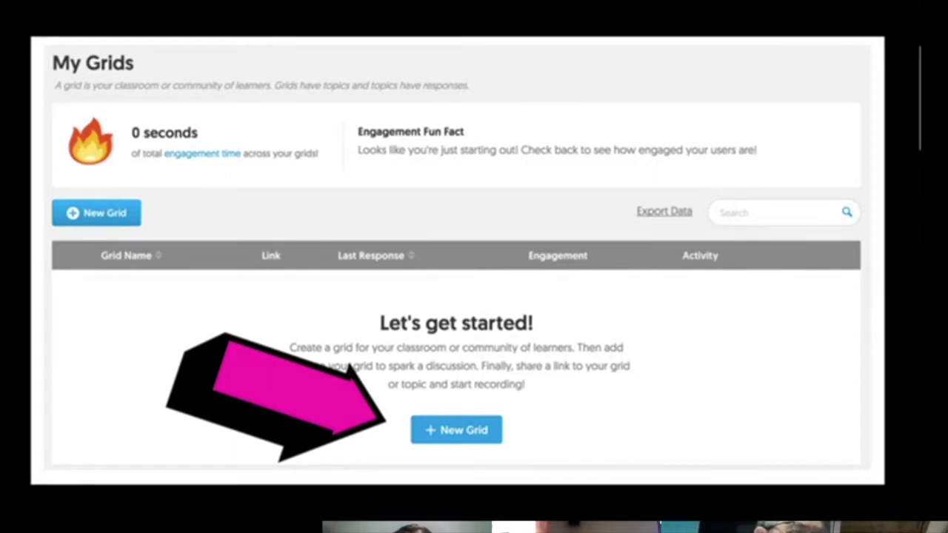
Step: Advance to the Grid slide with the laptop image describing a Grid as your class's home
left_click(542, 398)
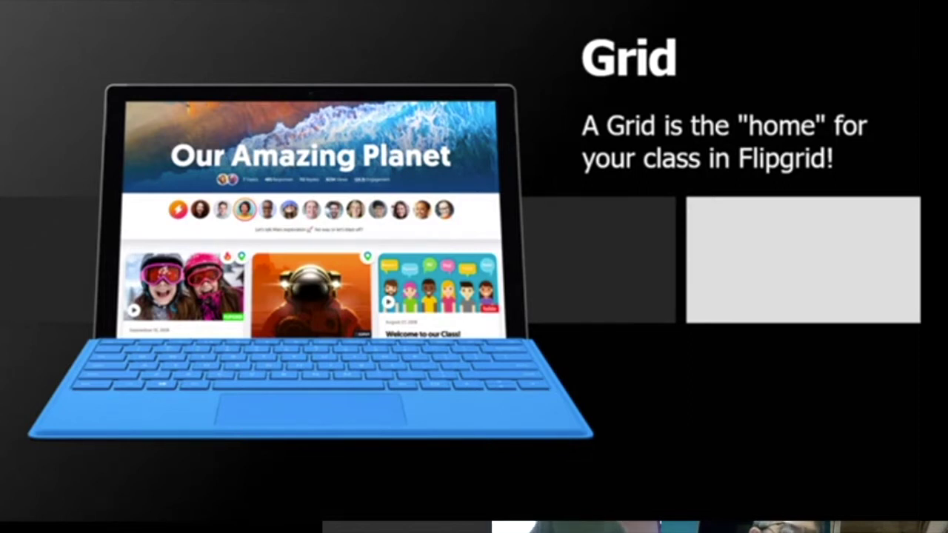
Step: Show the Let's Make a Grid slide comparing School Email, Student ID and Public & PLCs
key("Right")
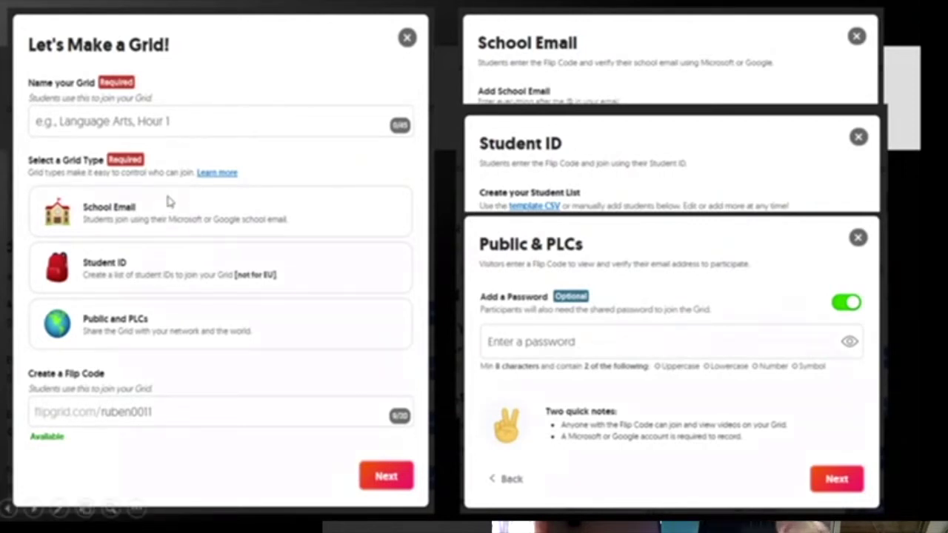
Step: Highlight the School Email grid type, then bring in the Student ID and Public & PLCs cards
left_click(215, 201)
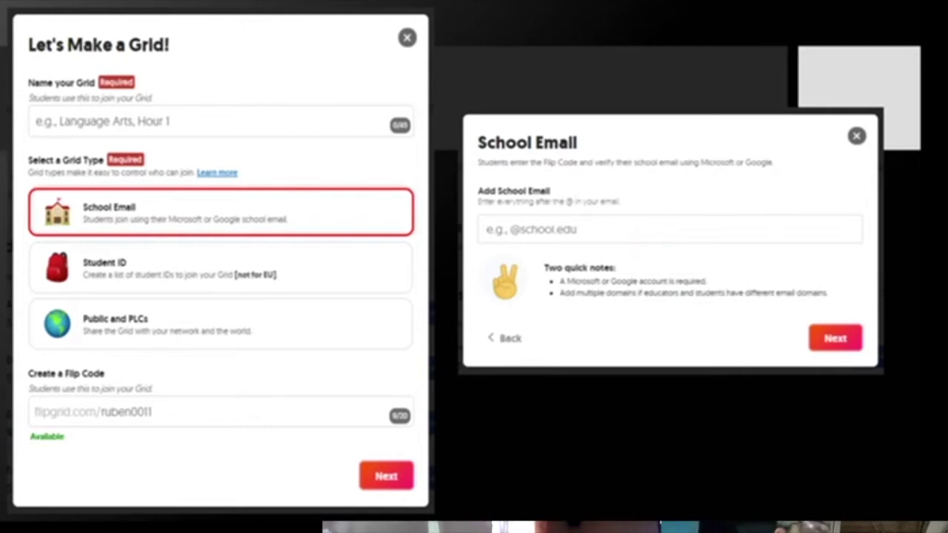
left_click(252, 277)
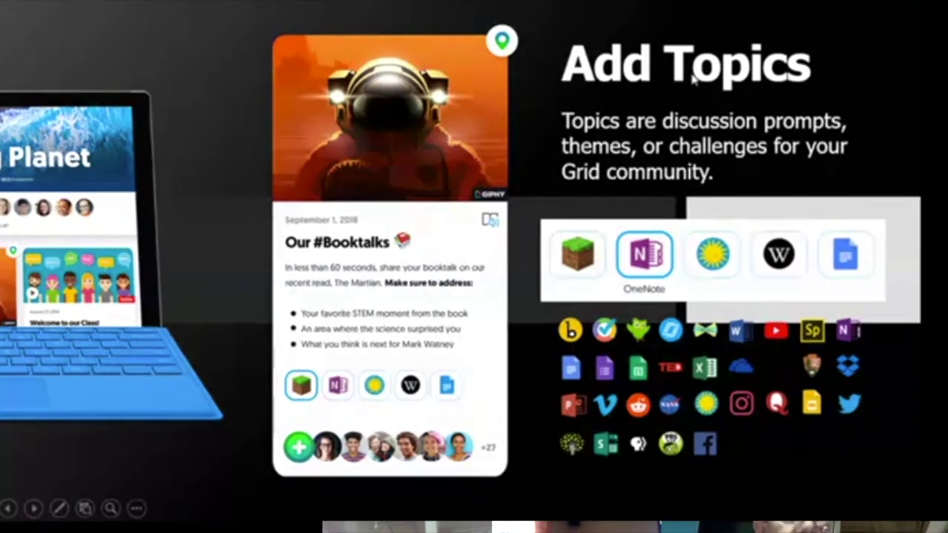
Step: On the Grid Details demo, set topic recording time to 15 seconds and start the Prompt
left_click(444, 301)
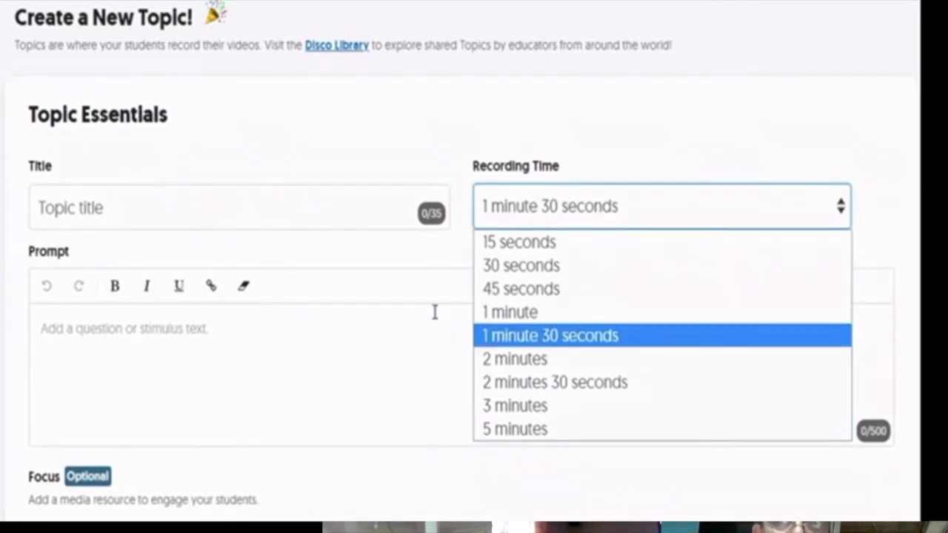
left_click(546, 245)
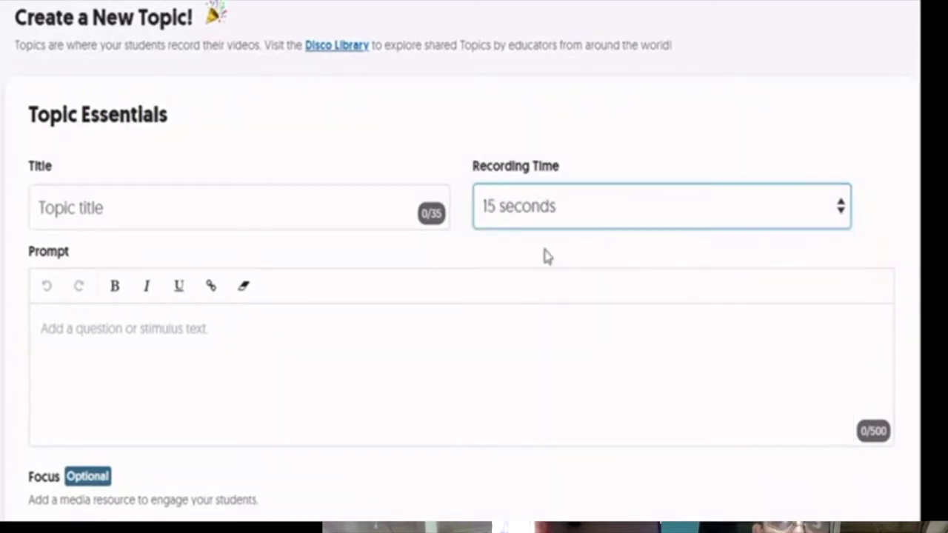
left_click(128, 333)
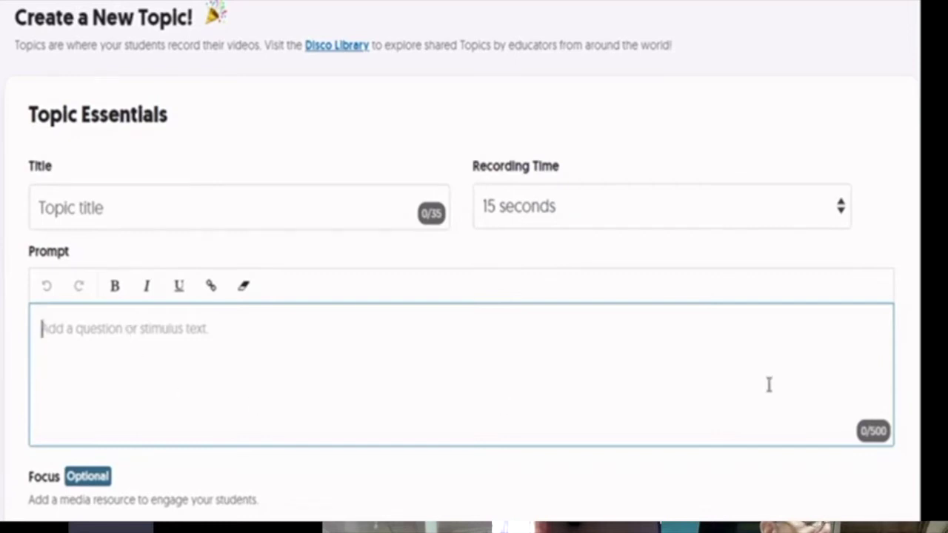
scroll(768, 384, "down", 5)
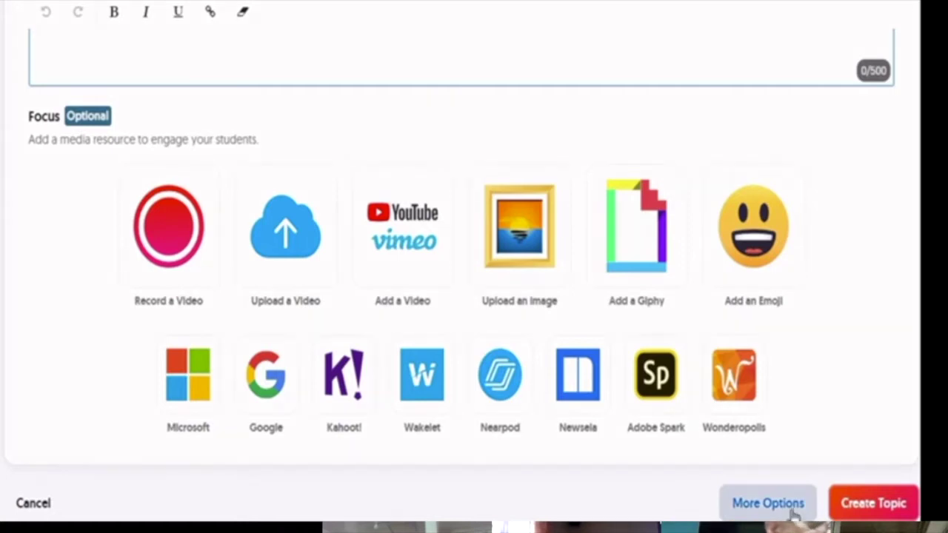
Step: Open More Options on the new Topic form, moving on to the Students Share slide
left_click(793, 515)
Step: Scroll through the form and advance to the blank Flipgrid Camera Features slide
scroll(791, 517, "down", 4)
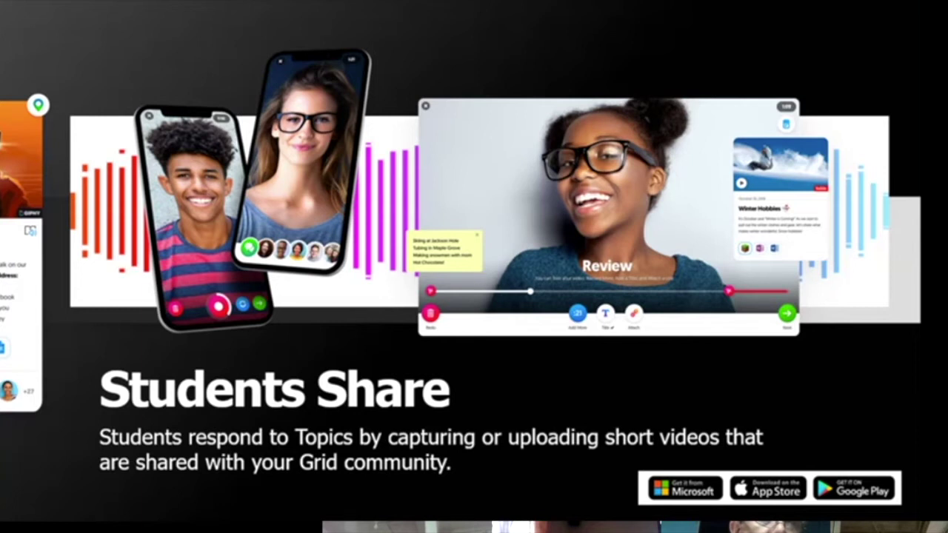
key("Right")
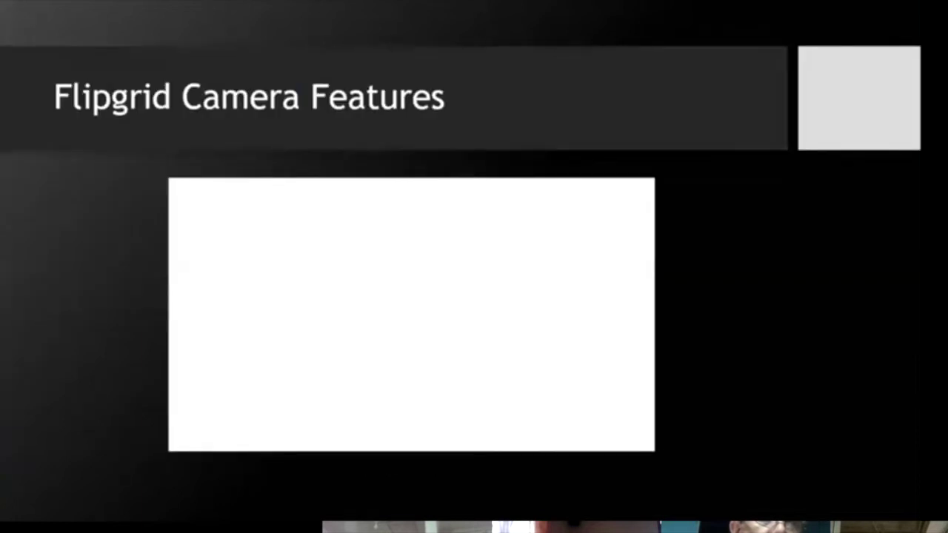
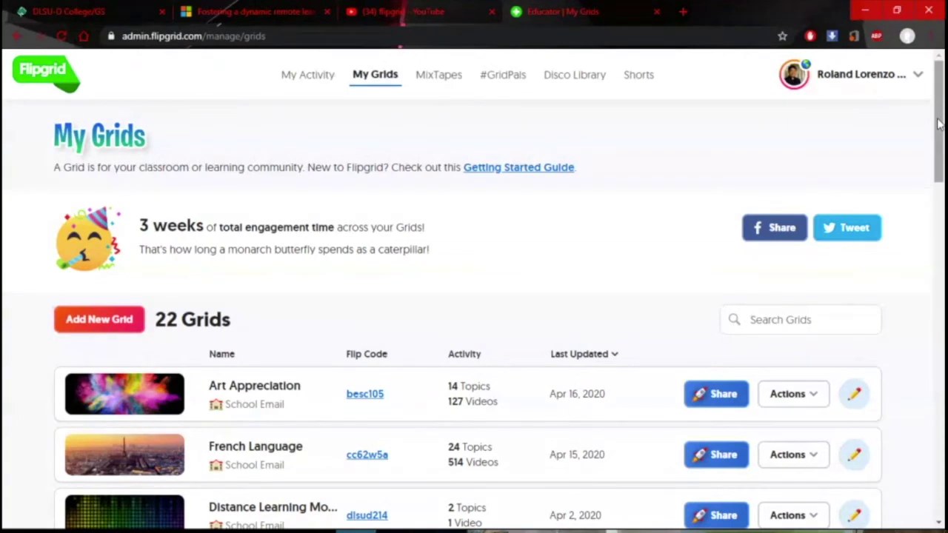
Step: Open the Art Appreciation grid and browse its 14 topics with video counts and statuses
left_click_drag(938, 123, 927, 148)
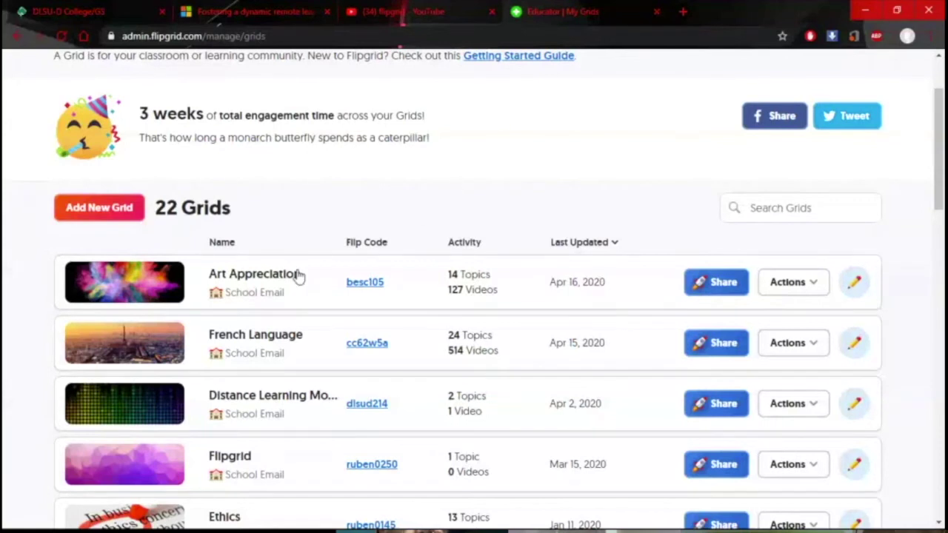
left_click(268, 274)
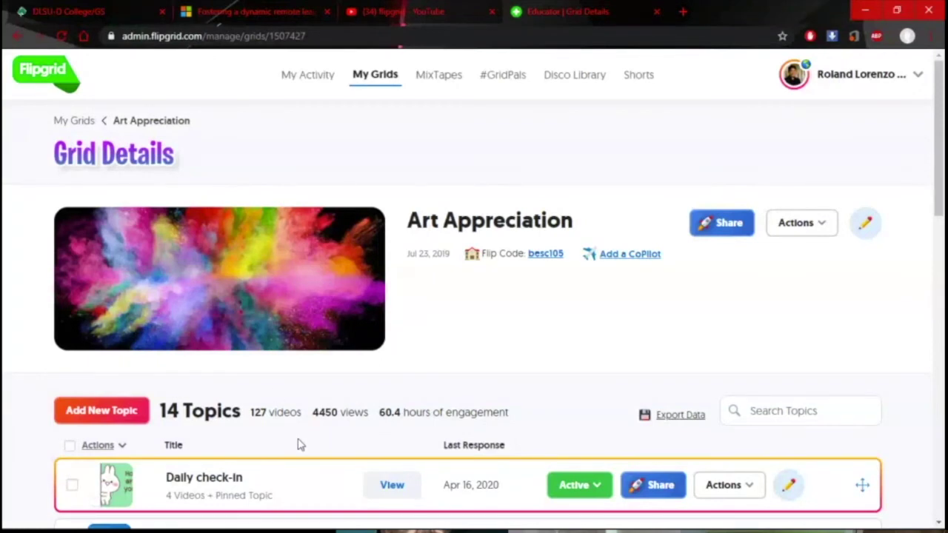
scroll(403, 408, "down", 2)
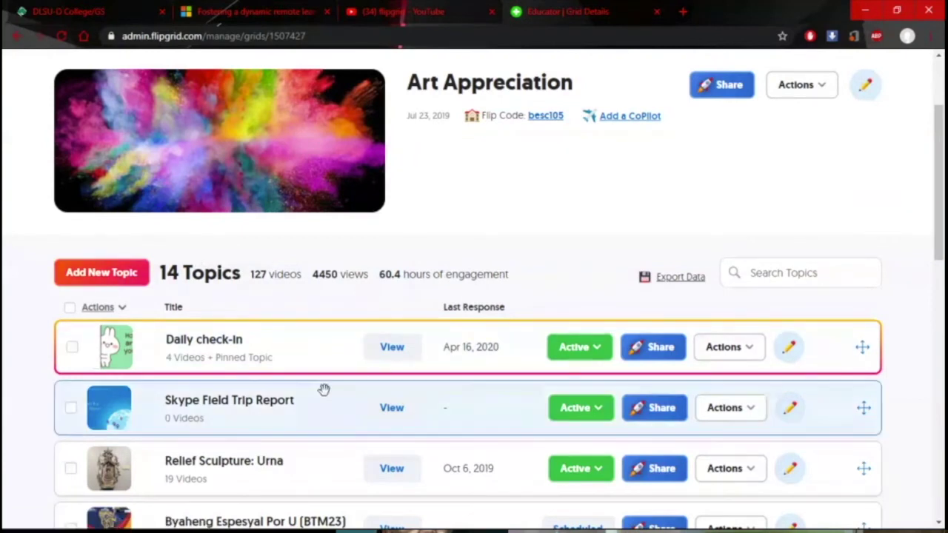
scroll(324, 389, "down", 6)
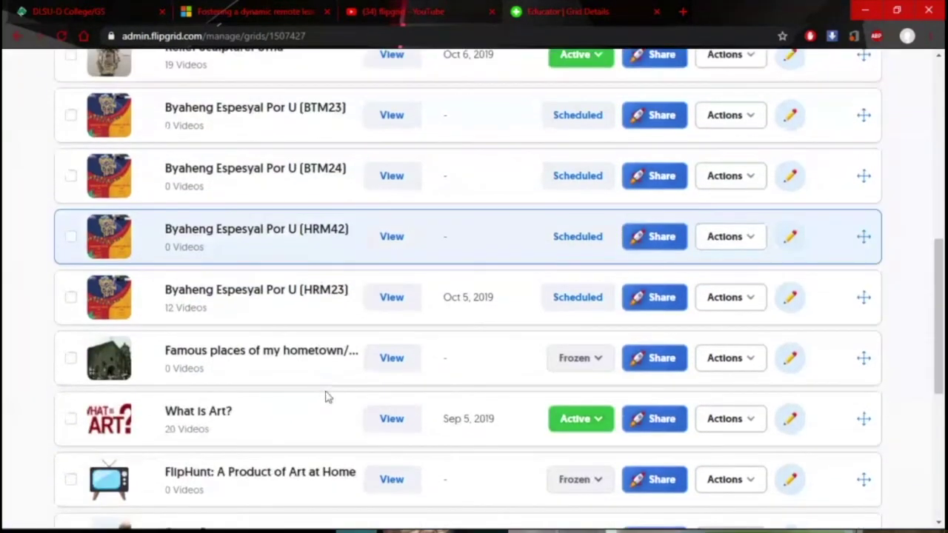
scroll(324, 395, "down", 3)
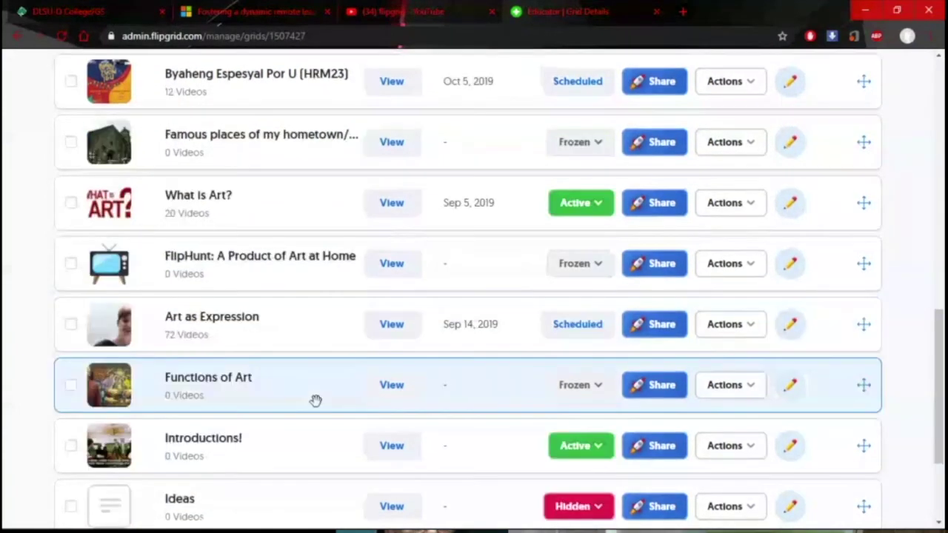
scroll(316, 401, "down", 2)
scroll(313, 398, "up", 6)
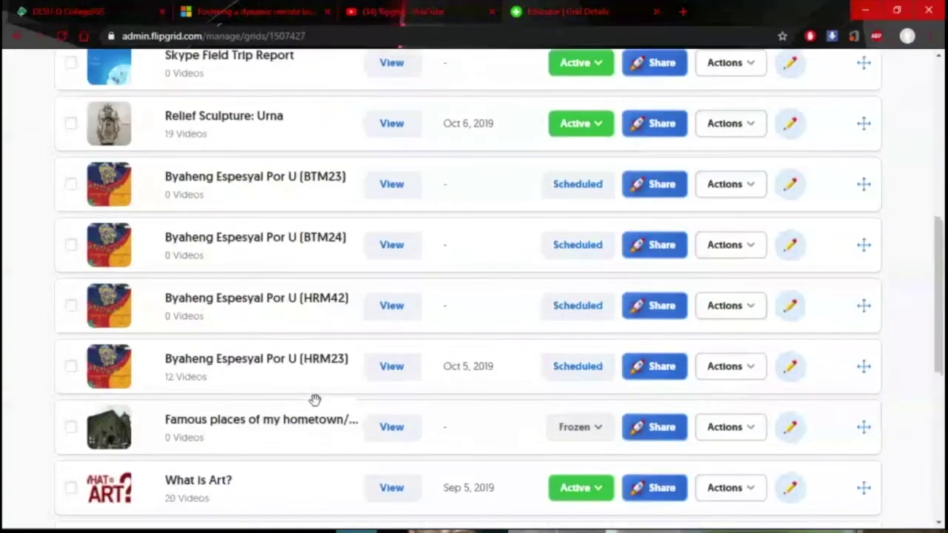
scroll(315, 400, "up", 4)
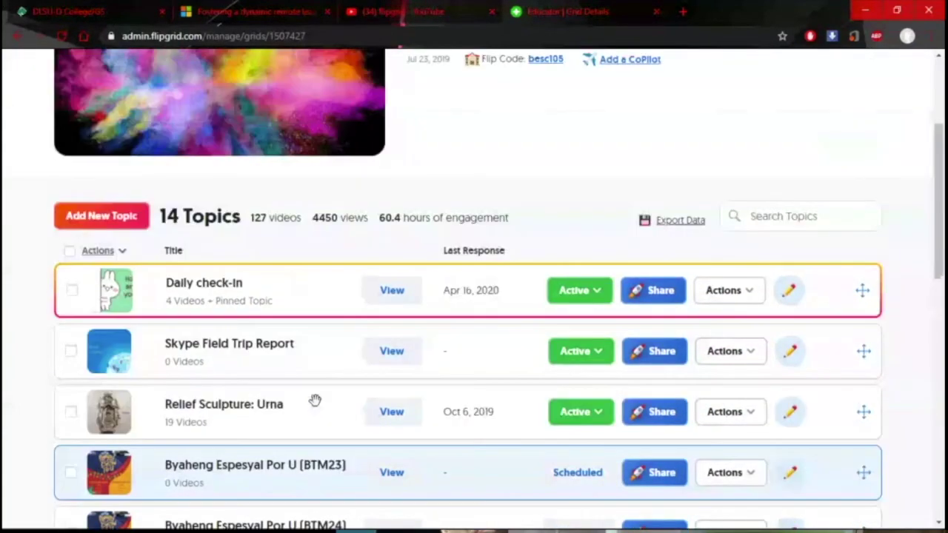
scroll(315, 400, "up", 2)
scroll(445, 382, "down", 3)
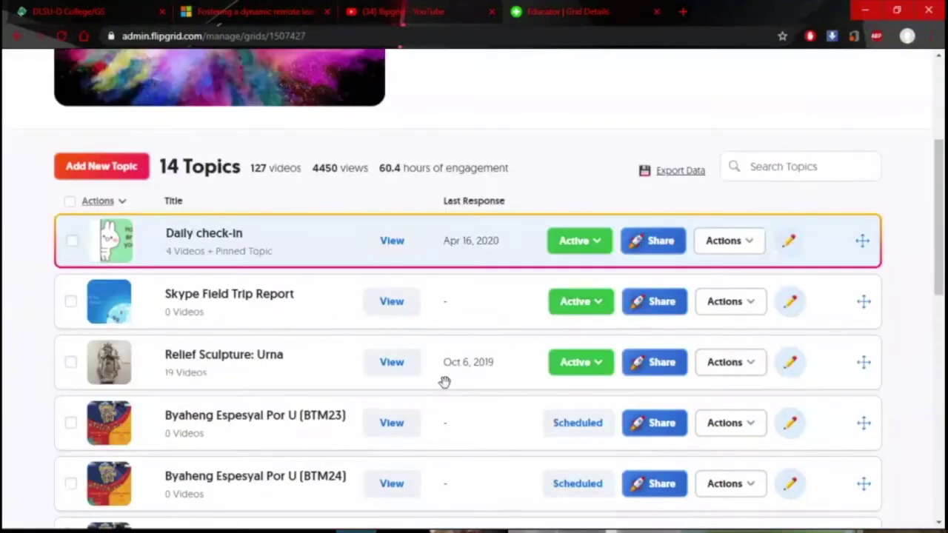
scroll(444, 382, "down", 1)
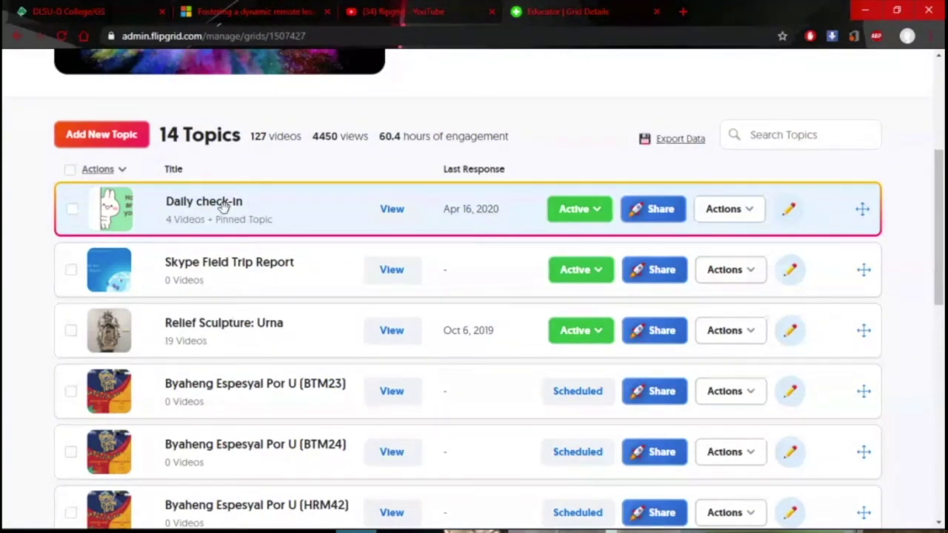
left_click(225, 206)
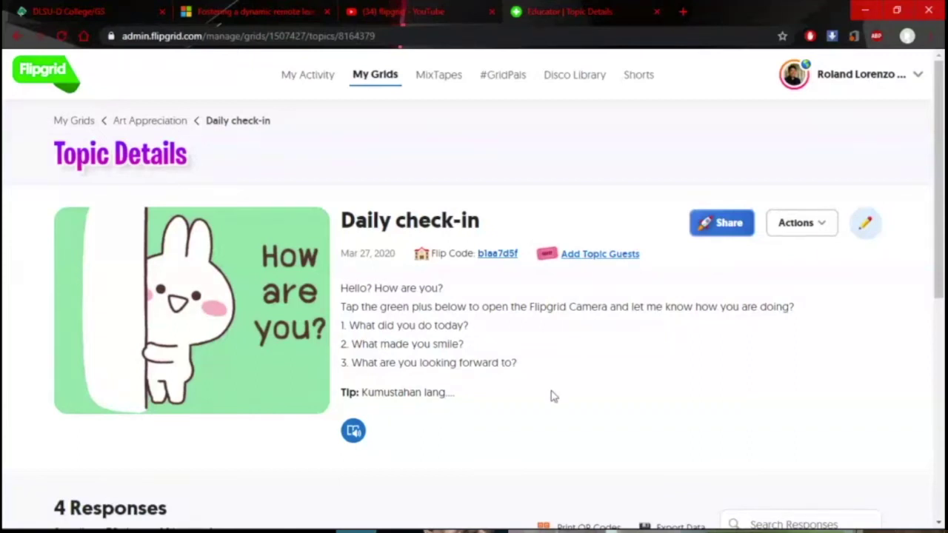
scroll(552, 396, "down", 2)
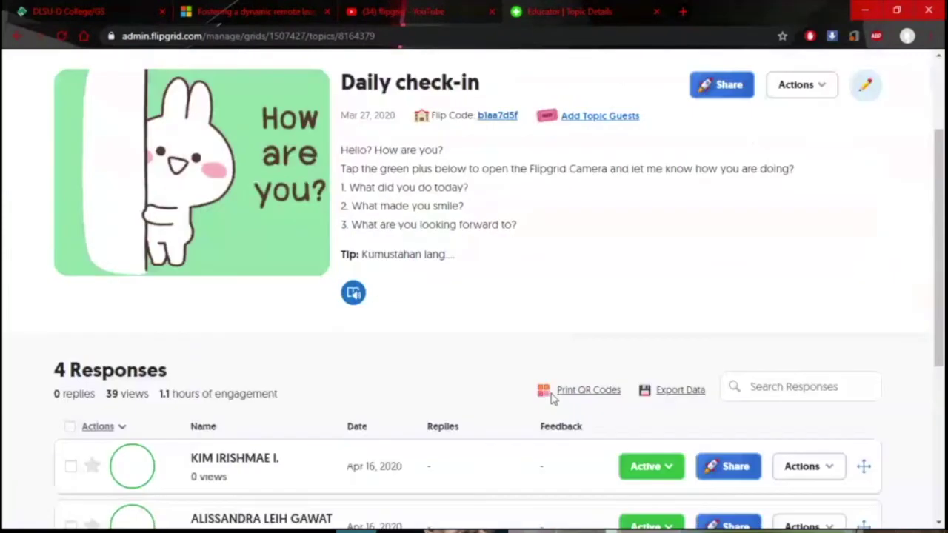
scroll(552, 398, "down", 2)
scroll(552, 401, "down", 2)
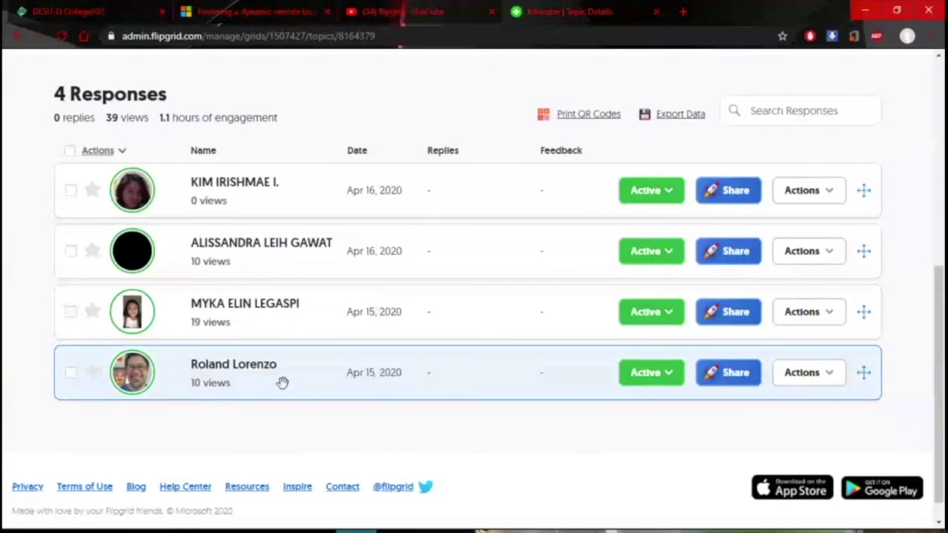
scroll(324, 437, "up", 5)
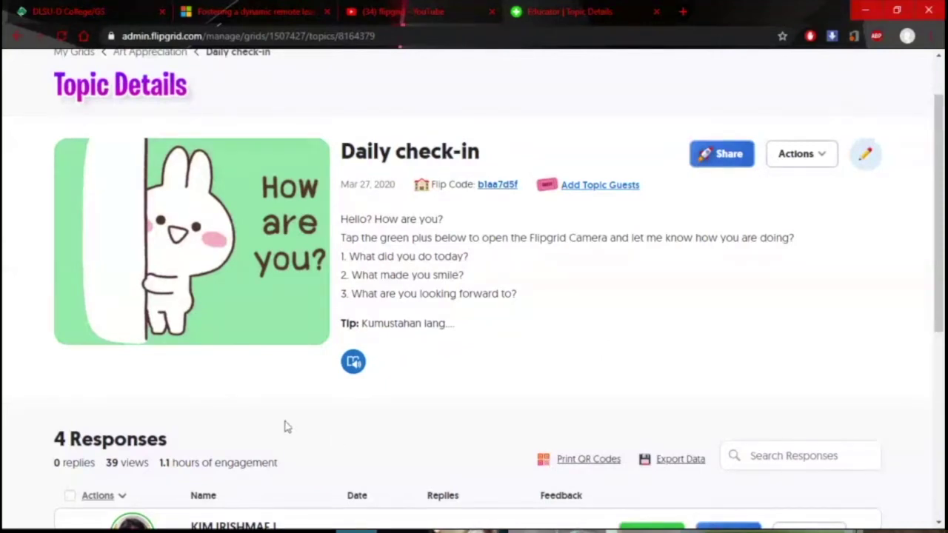
scroll(297, 425, "down", 1)
scroll(311, 415, "down", 3)
scroll(329, 398, "up", 3)
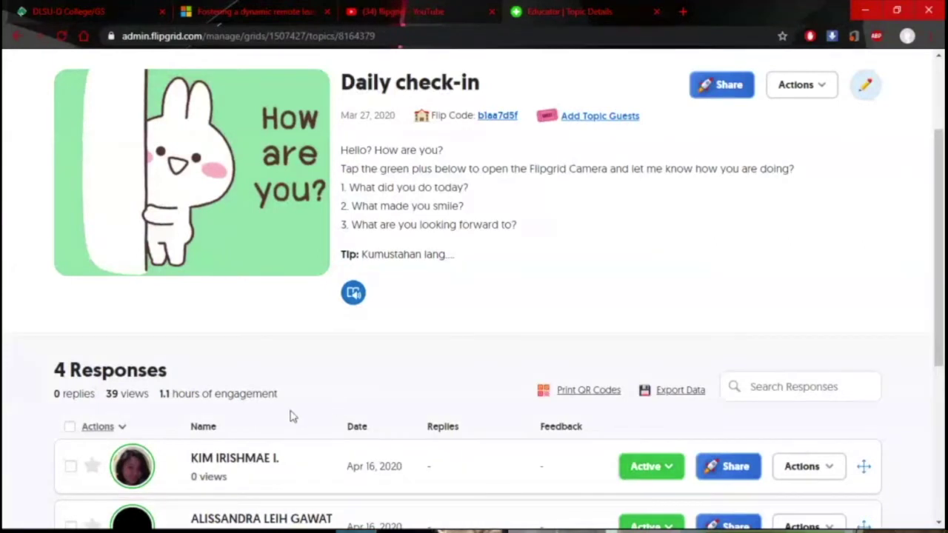
scroll(284, 437, "up", 2)
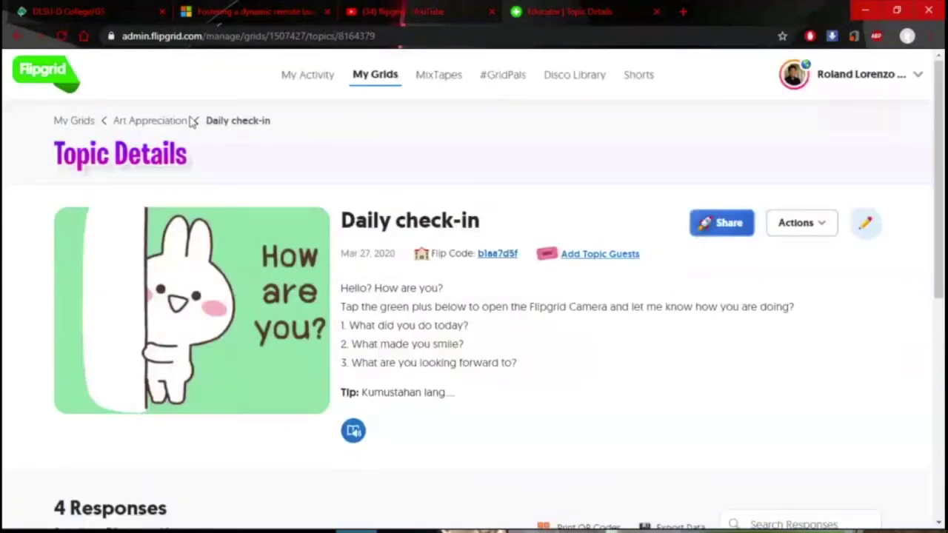
left_click(178, 123)
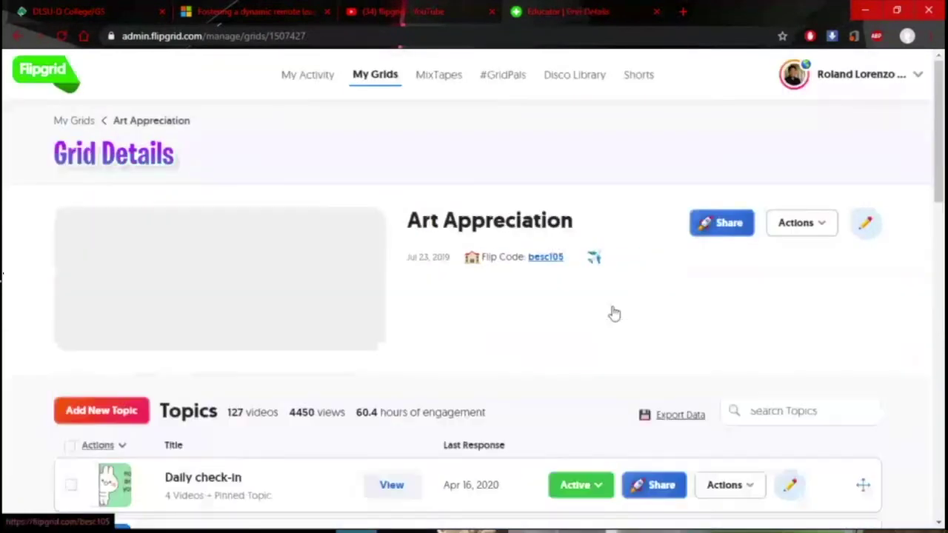
scroll(492, 382, "down", 5)
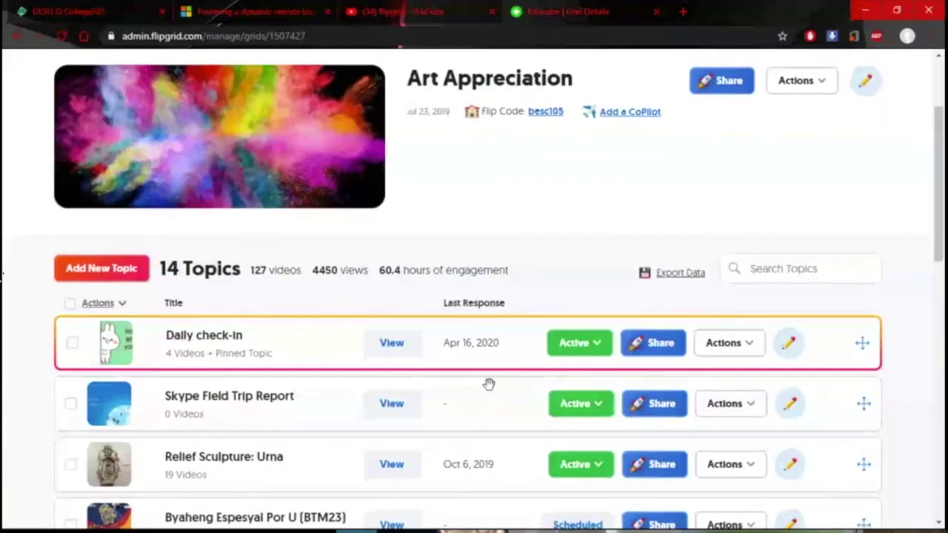
scroll(482, 383, "up", 5)
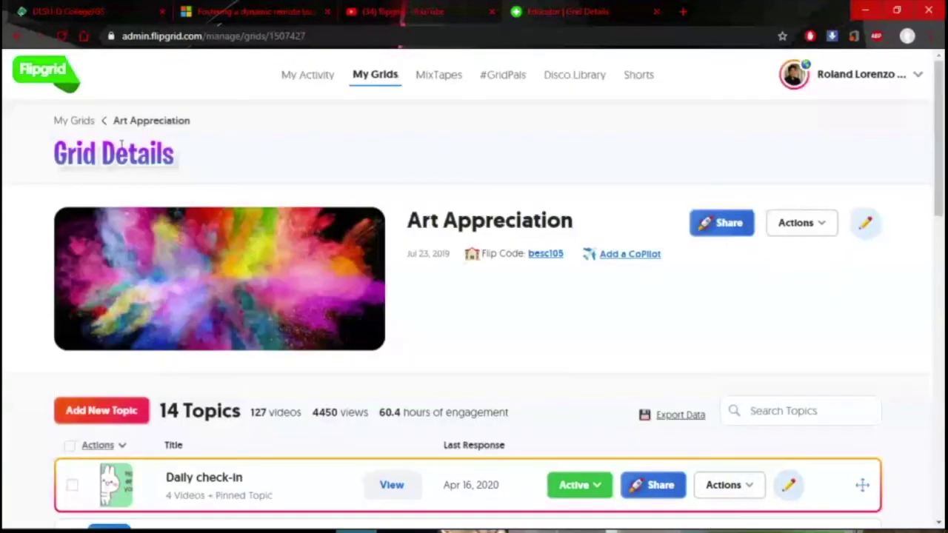
Step: Start a new grid named 'Sample grid' with School Email as its grid type
left_click(74, 121)
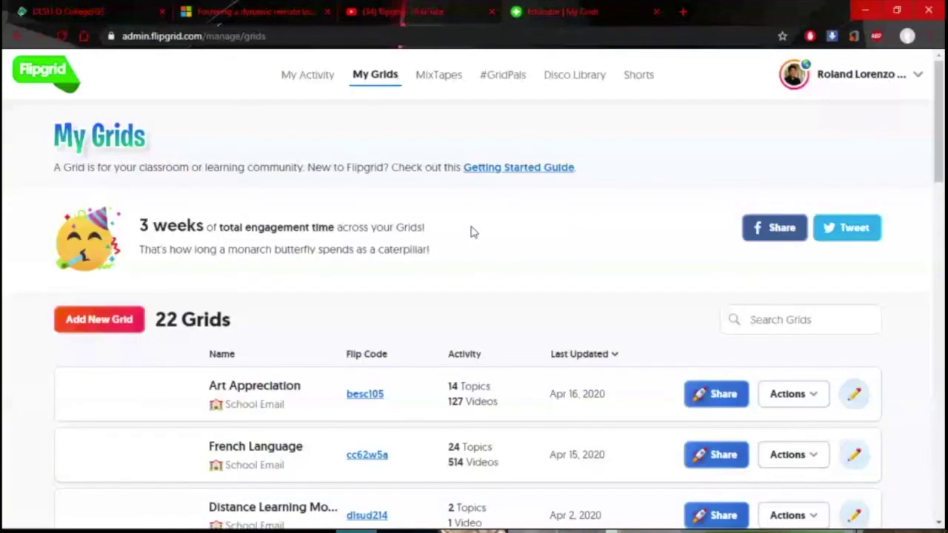
scroll(410, 291, "down", 2)
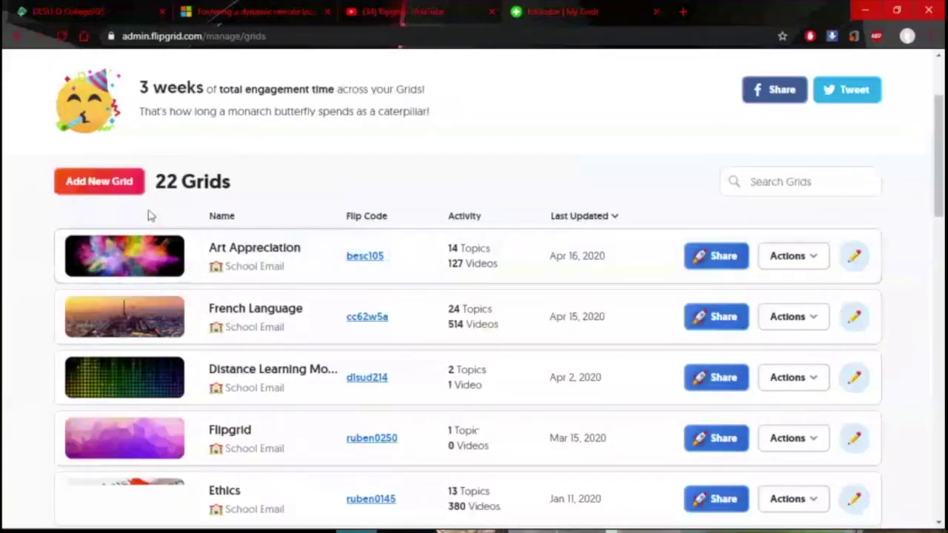
left_click(101, 187)
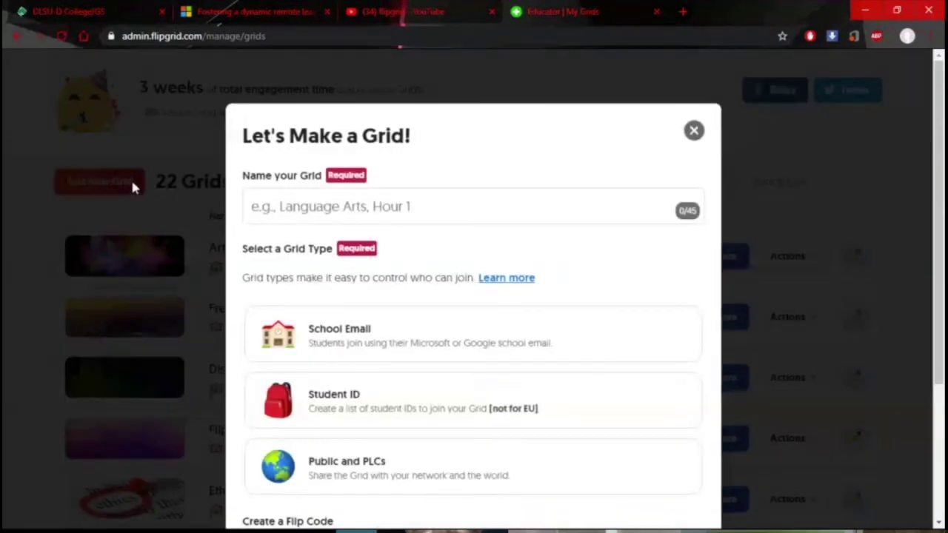
left_click(424, 206)
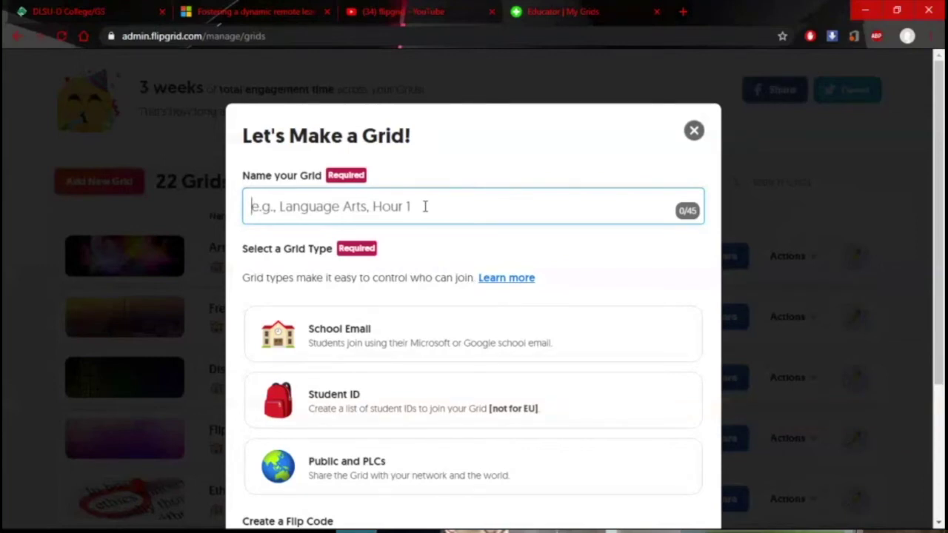
type("Samp")
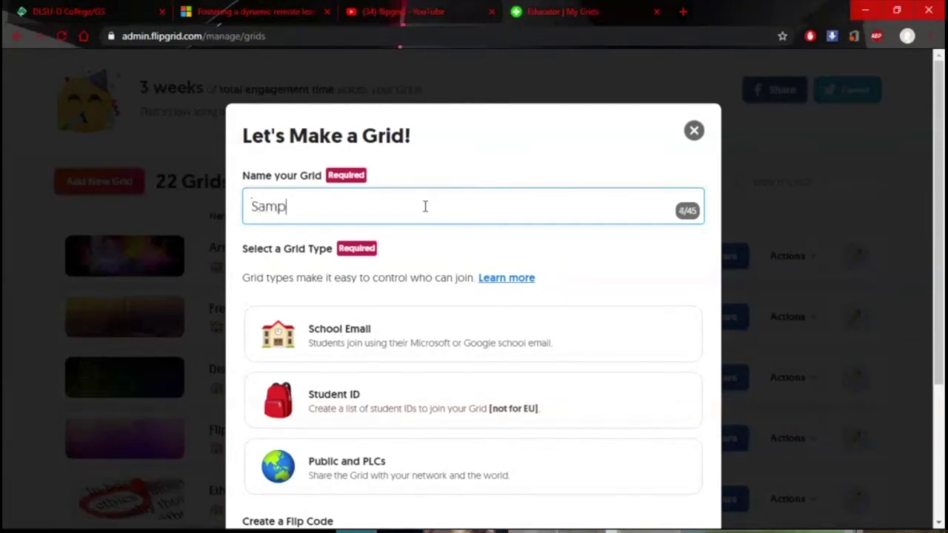
type("le grid")
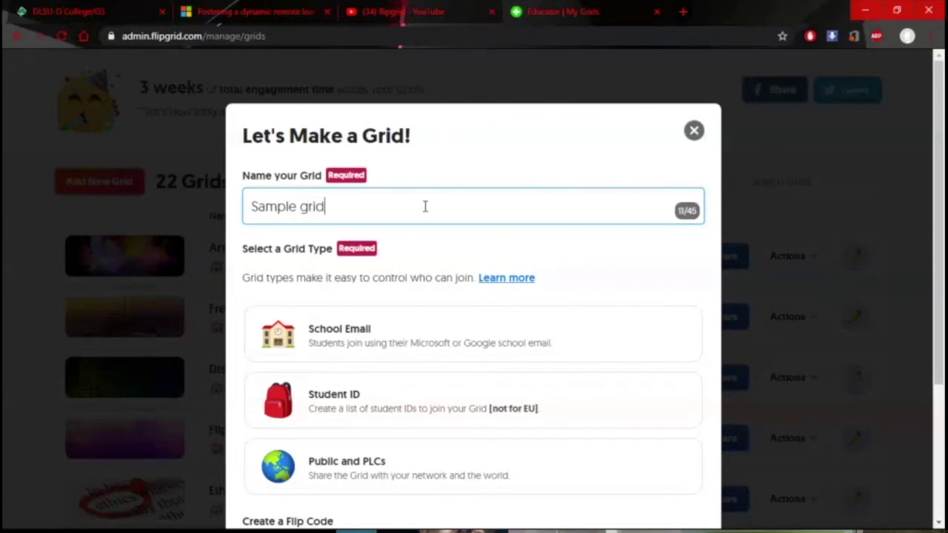
scroll(443, 214, "down", 2)
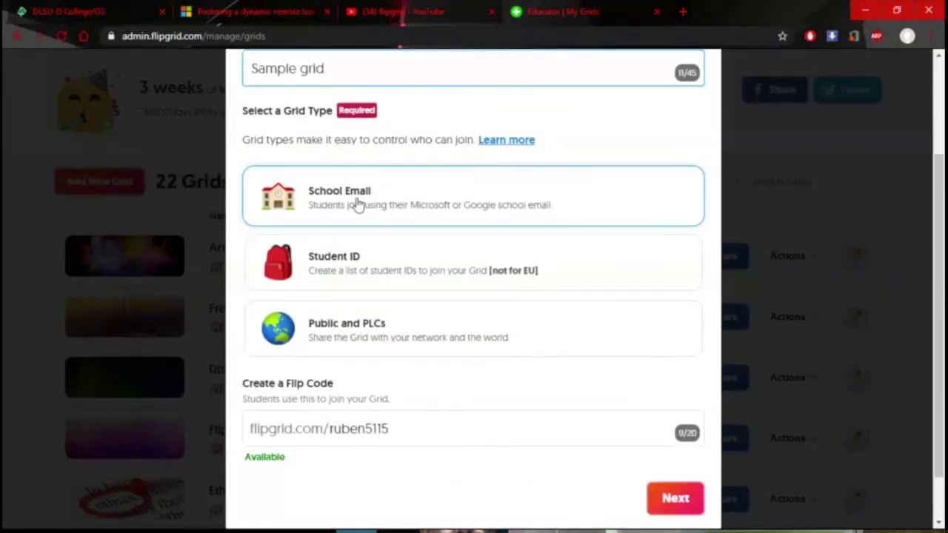
left_click(358, 205)
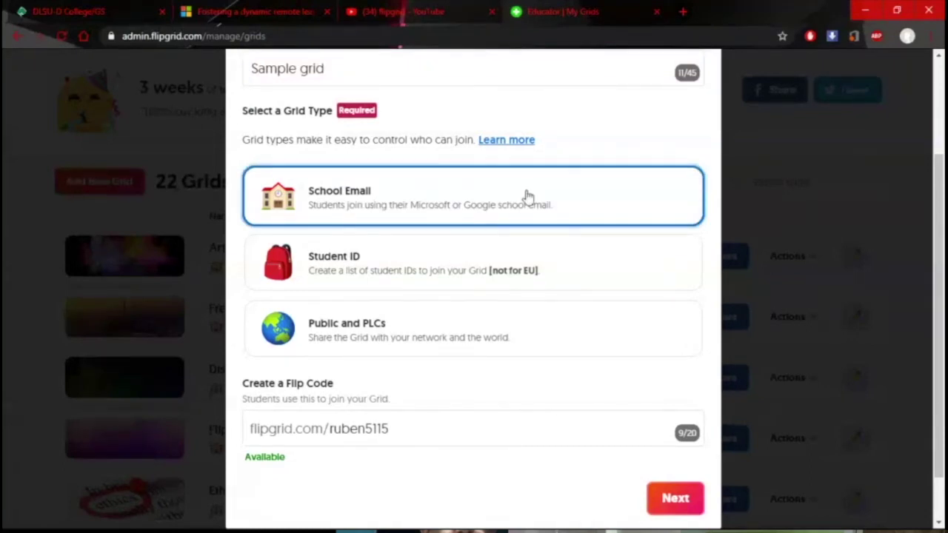
left_click(378, 433)
scroll(449, 443, "down", 2)
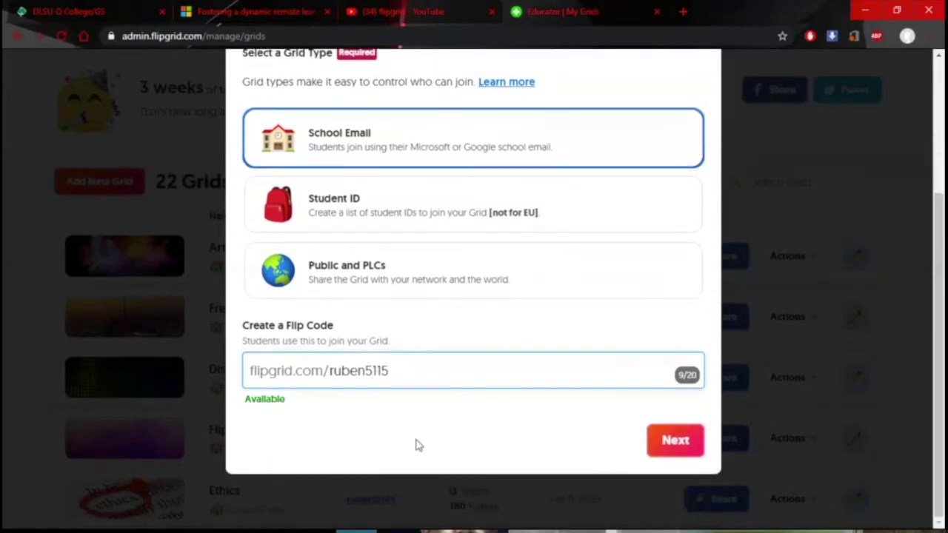
left_click(332, 371)
left_click_drag(330, 372, 394, 370)
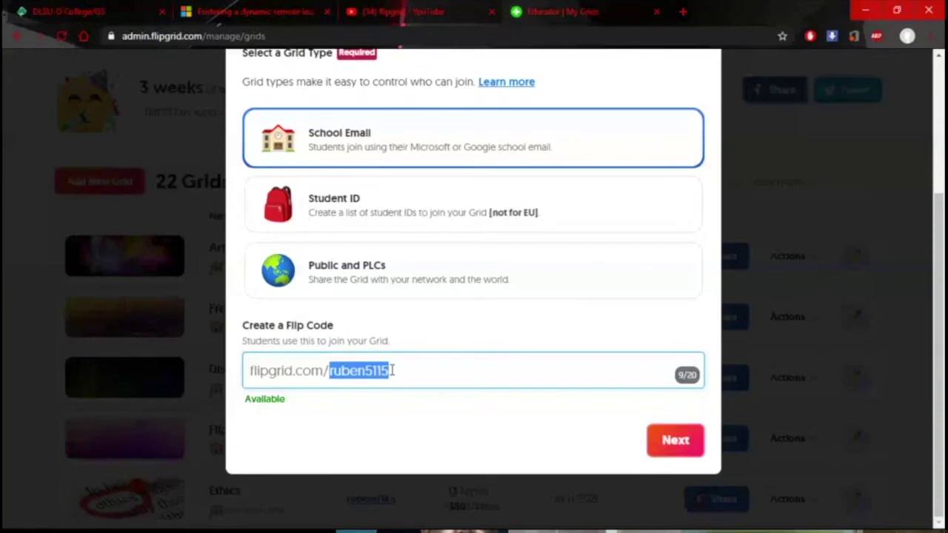
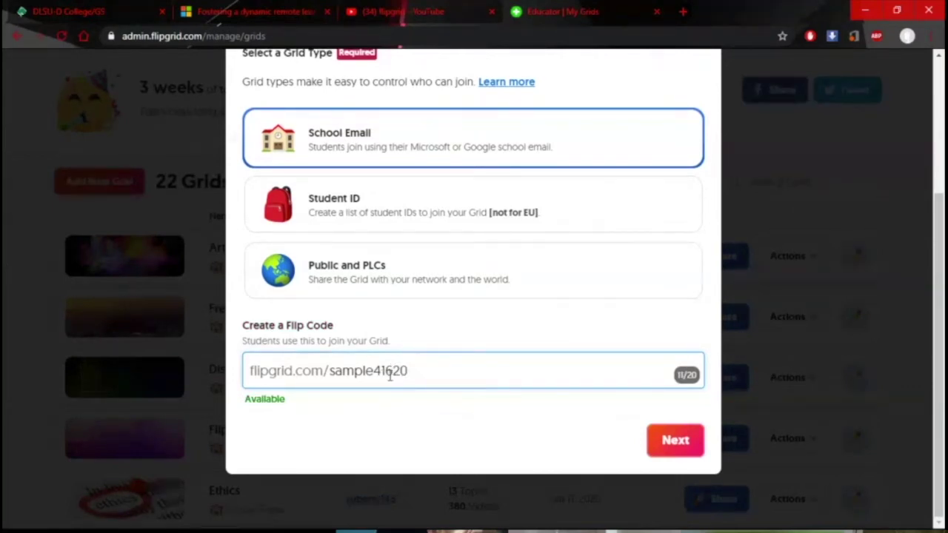
left_click(676, 444)
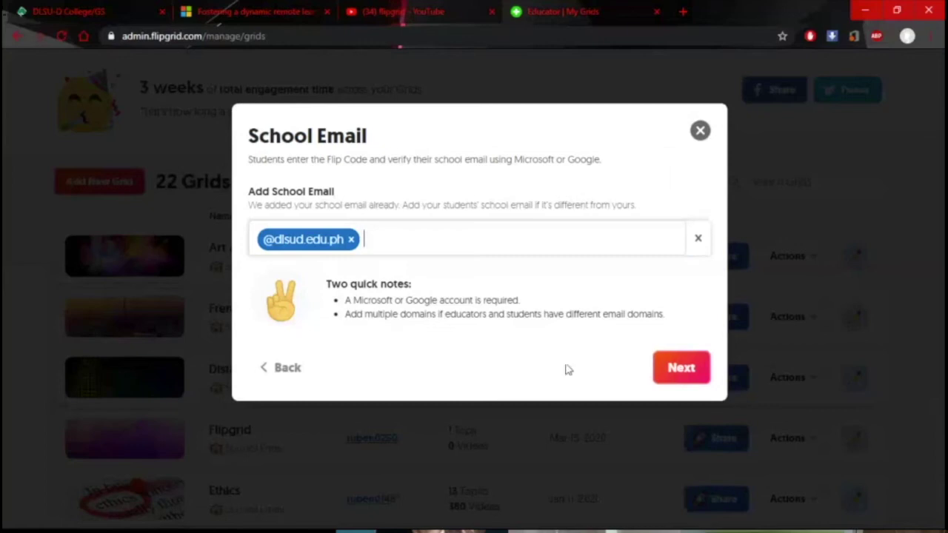
left_click(675, 370)
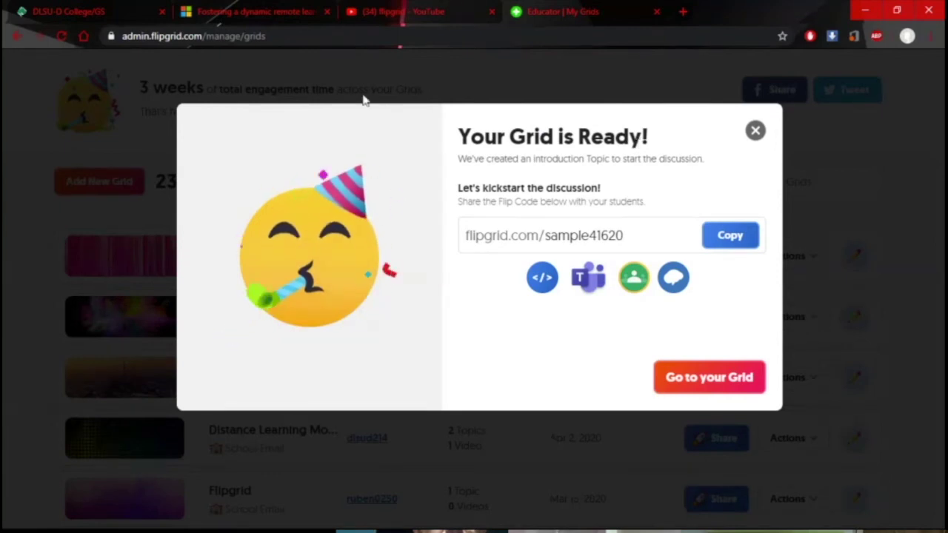
left_click(77, 18)
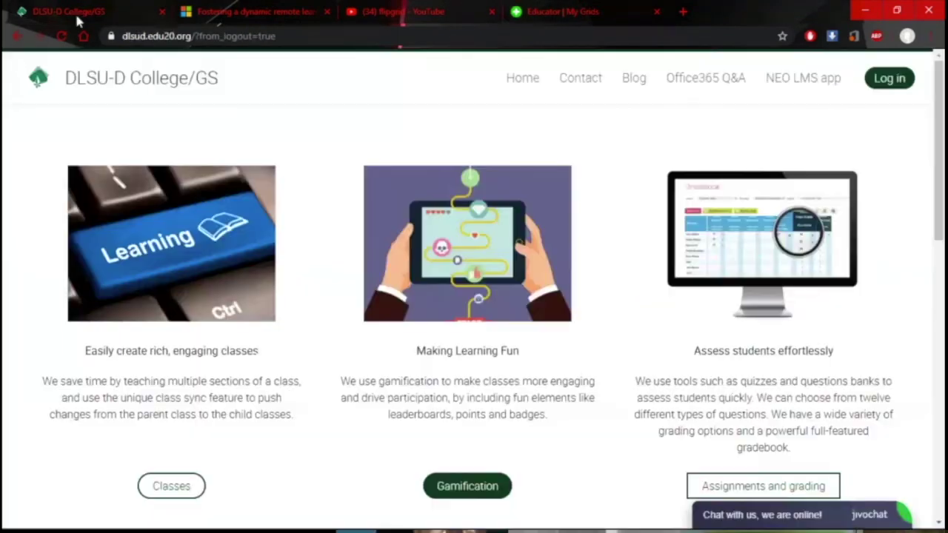
Step: Sign in to NEO LMS with the school Office 365 account
left_click(891, 80)
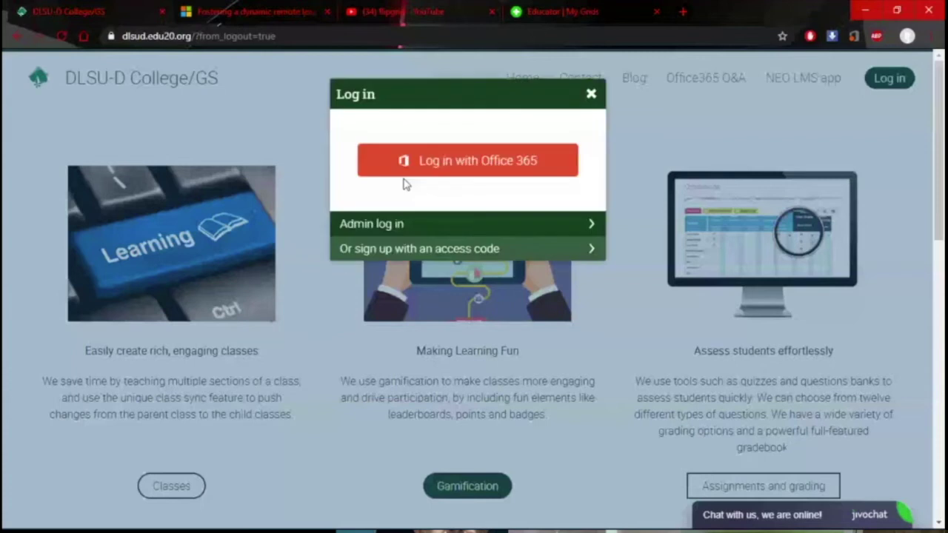
left_click(430, 160)
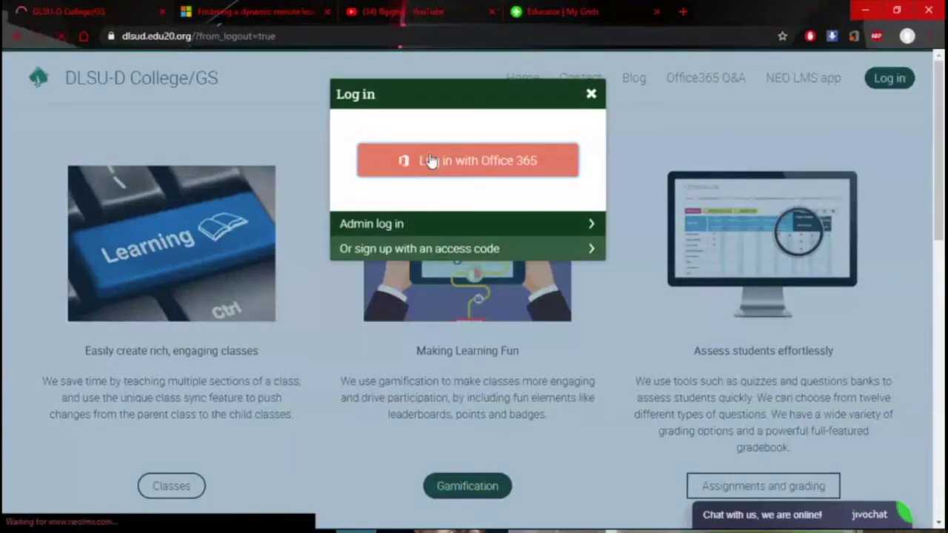
left_click(400, 162)
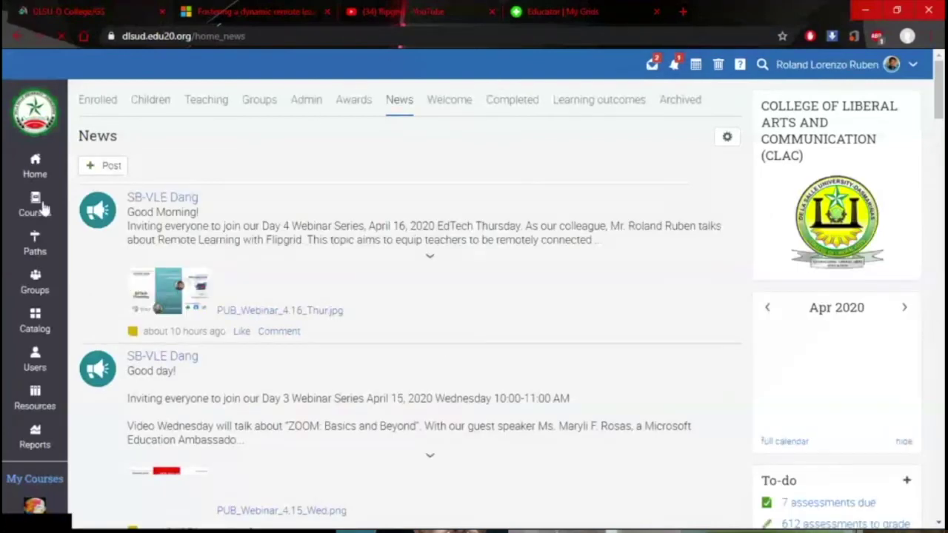
Step: Open the G-SOSC003 Art App course's Lessons and its first Prelim lesson
mouse_move(39, 207)
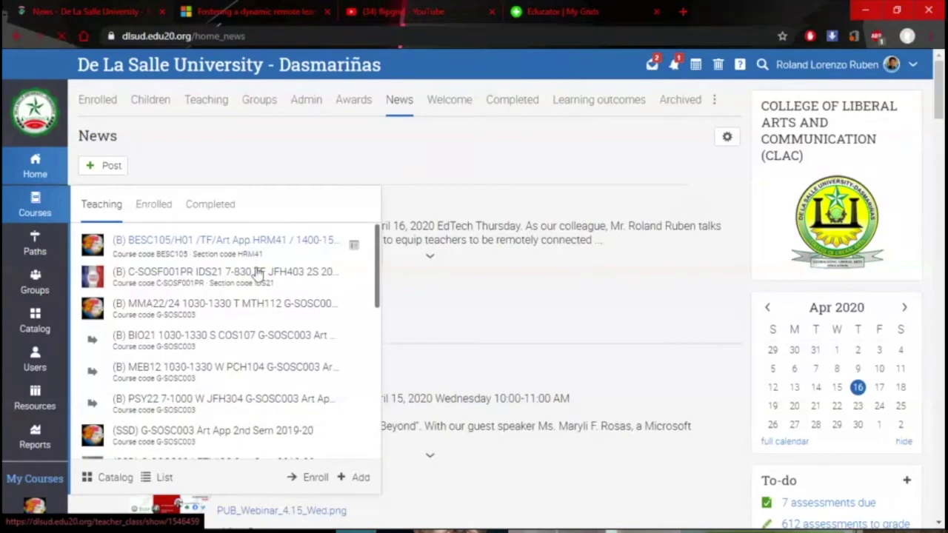
scroll(271, 337, "down", 2)
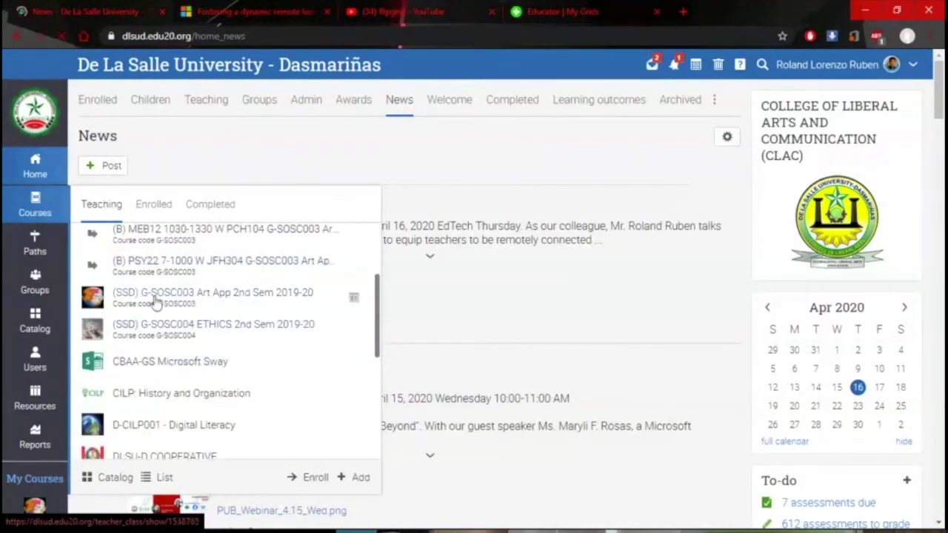
left_click(156, 300)
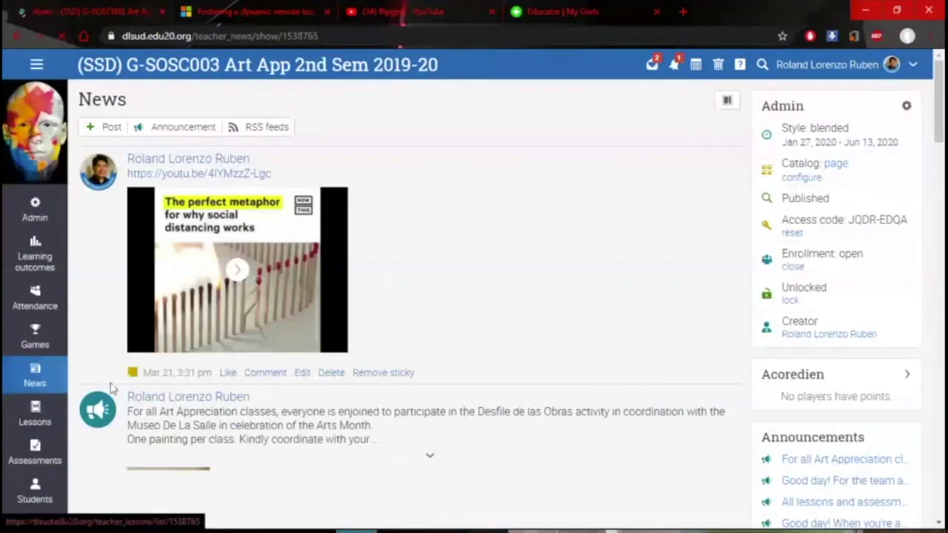
left_click(39, 421)
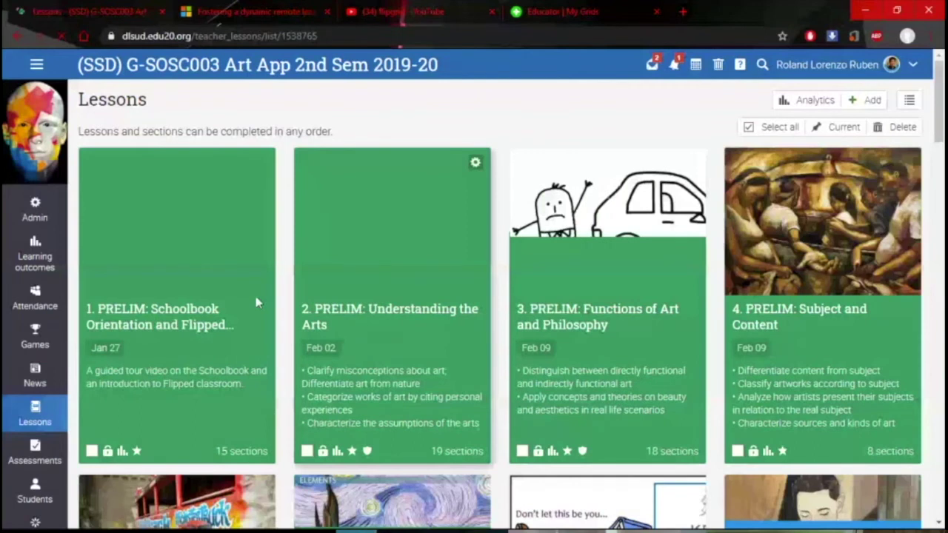
left_click(169, 326)
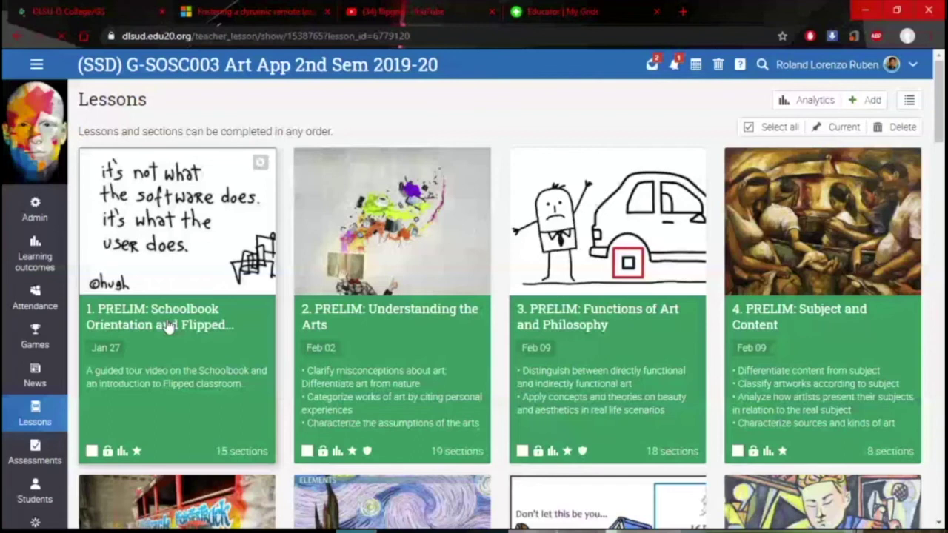
Step: Add and save a Page section titled 'Flipgrid sample' at the lesson's end, then open its edit form
scroll(491, 355, "down", 5)
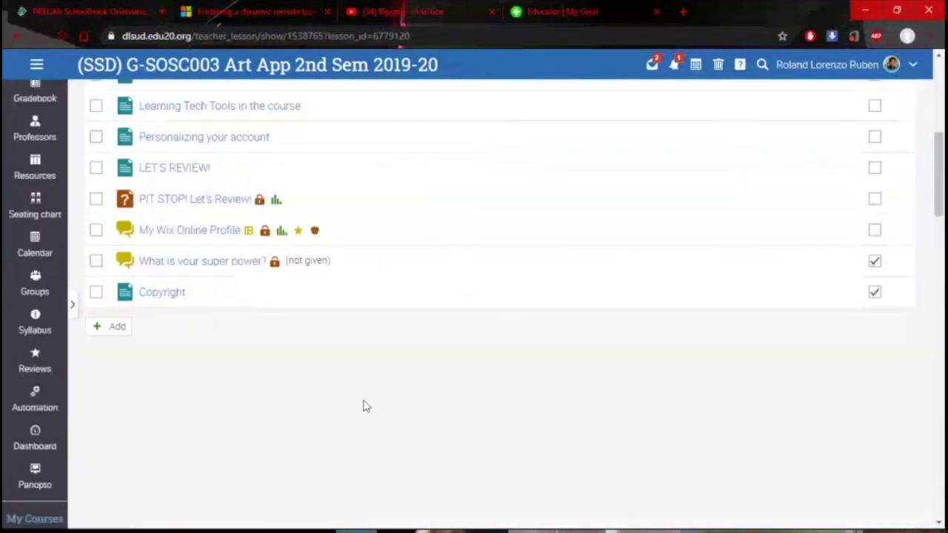
left_click(120, 334)
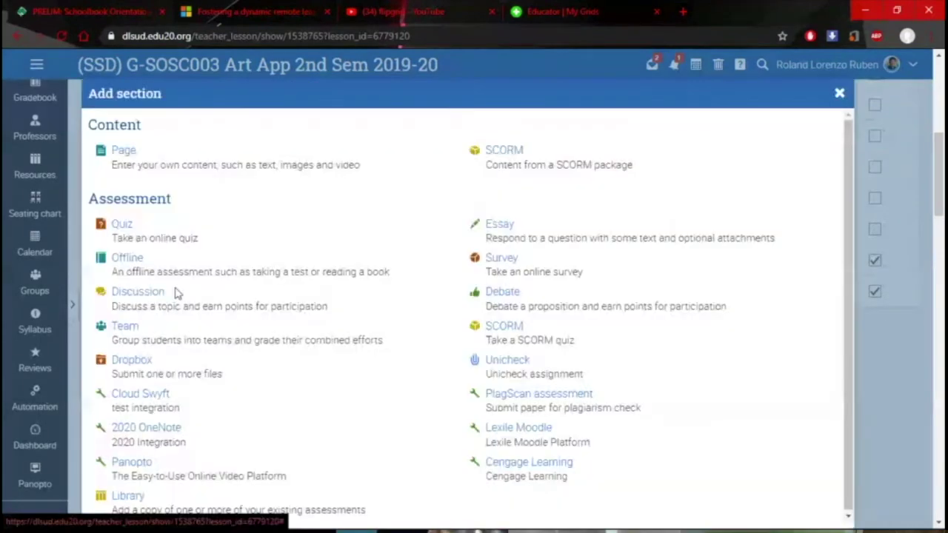
left_click(123, 150)
type("Flipgrid's")
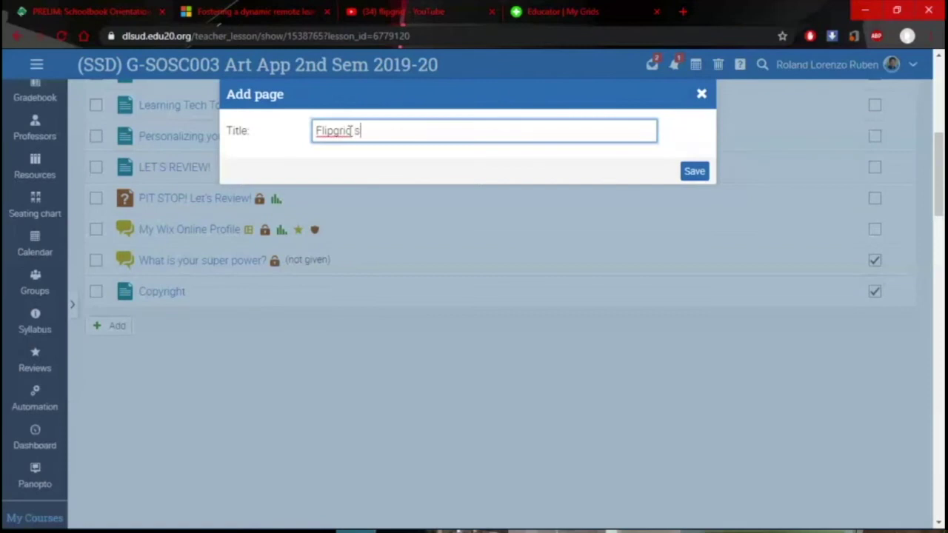
type("ample")
left_click(695, 183)
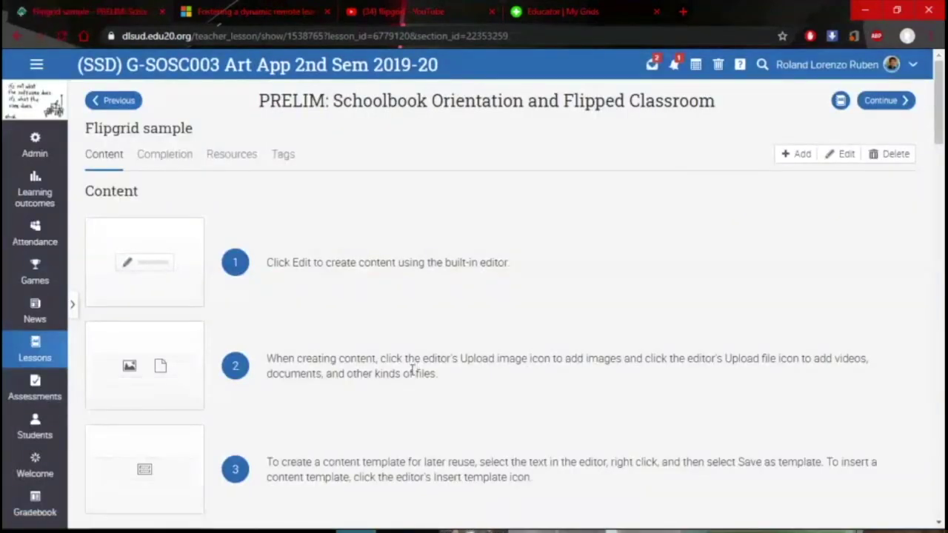
scroll(412, 370, "down", 1)
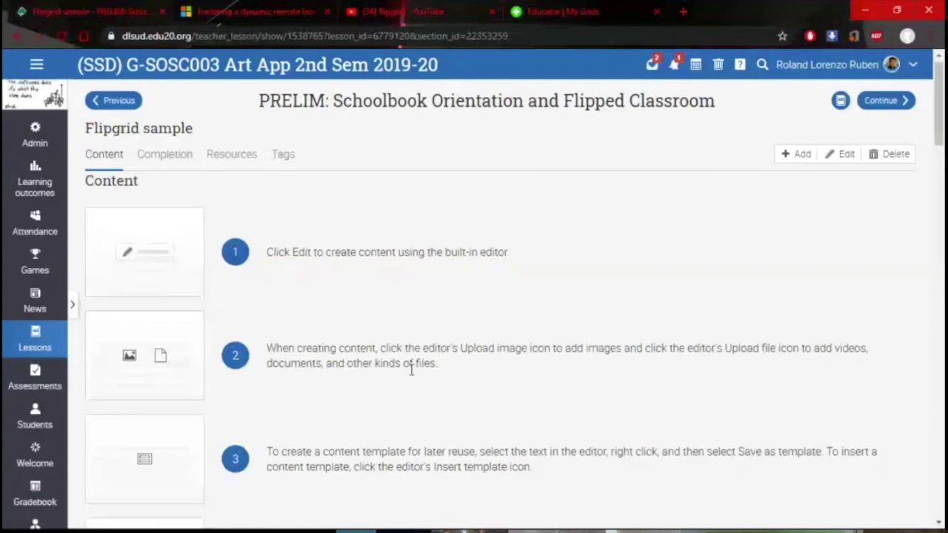
scroll(412, 370, "down", 4)
left_click(115, 372)
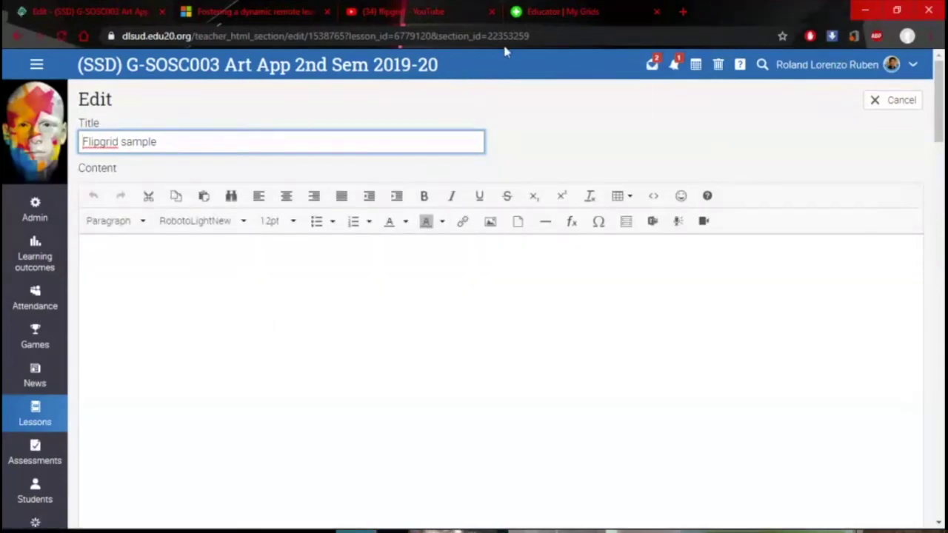
left_click(572, 9)
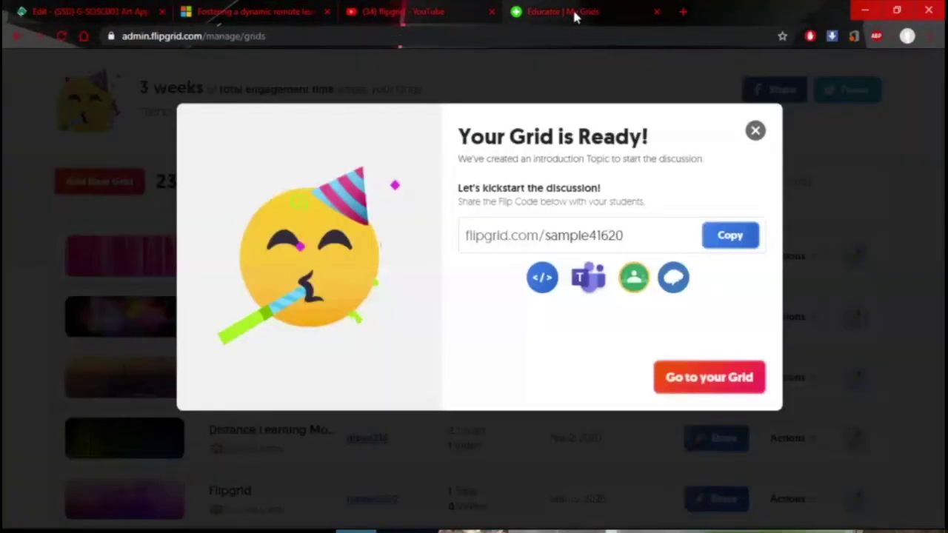
left_click(542, 278)
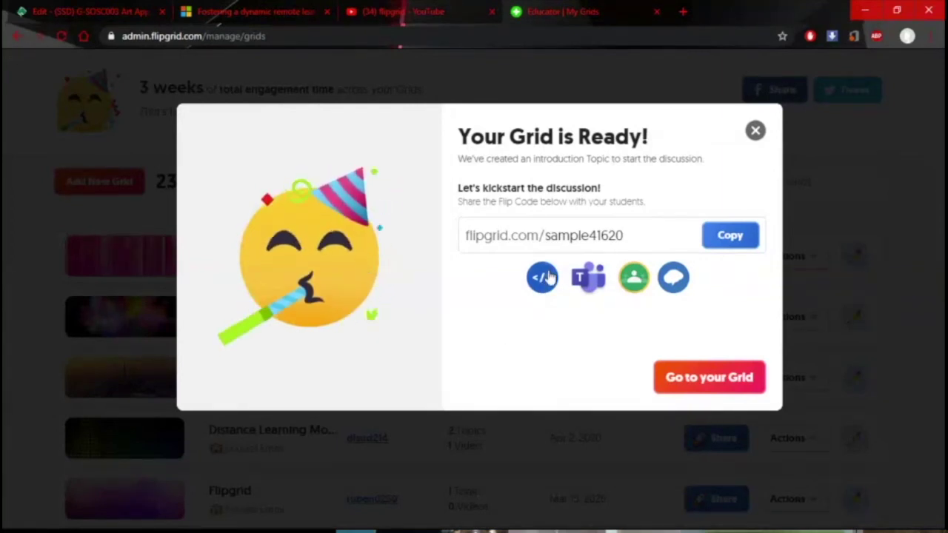
left_click(110, 13)
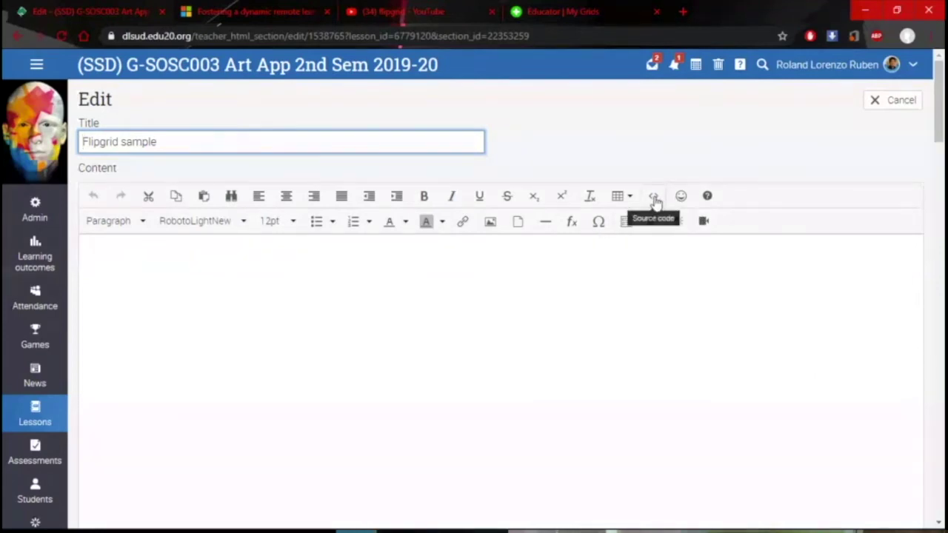
Step: Paste the Flipgrid iframe embed code into the page's source code and save the page
left_click(654, 200)
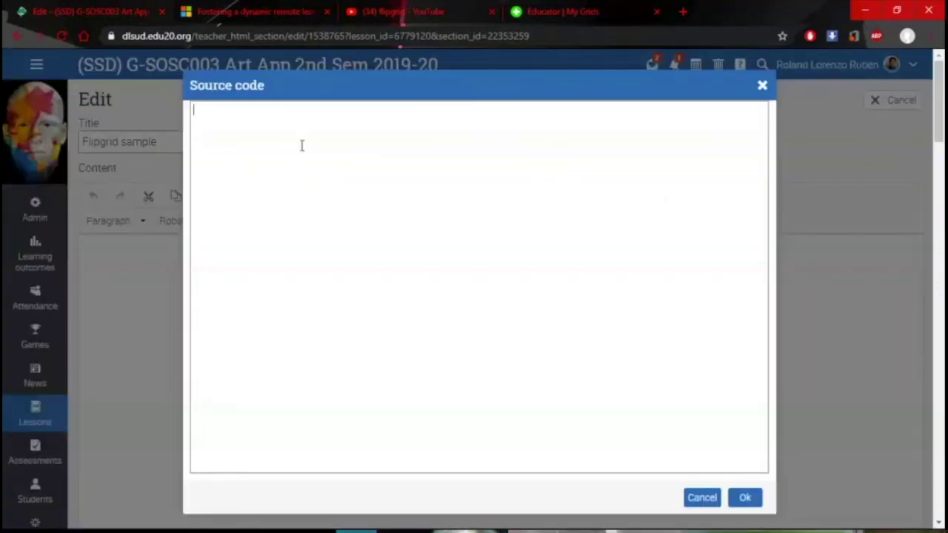
right_click(302, 145)
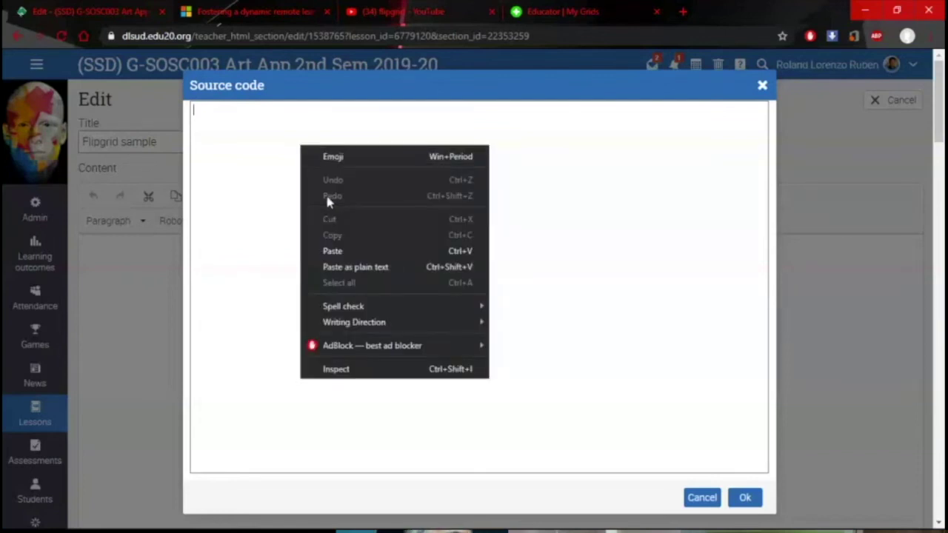
left_click(335, 251)
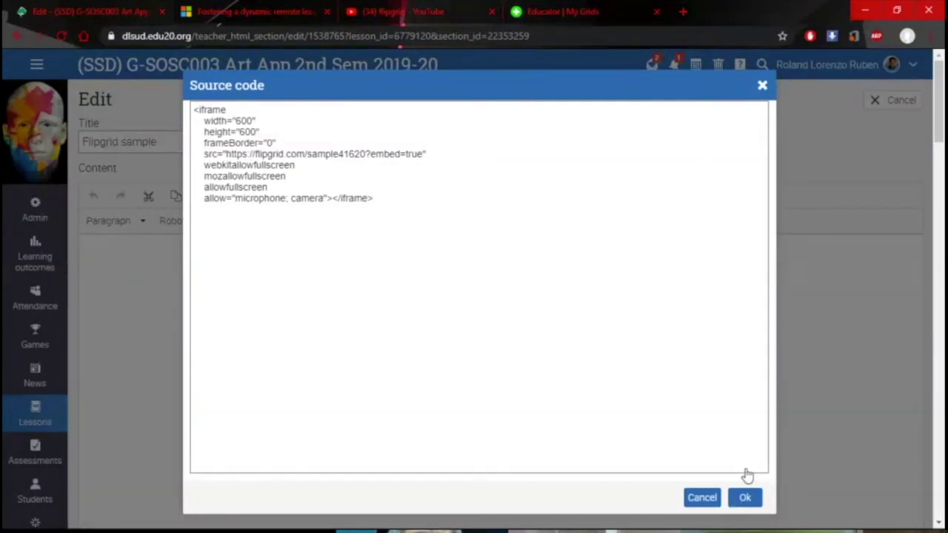
left_click(740, 499)
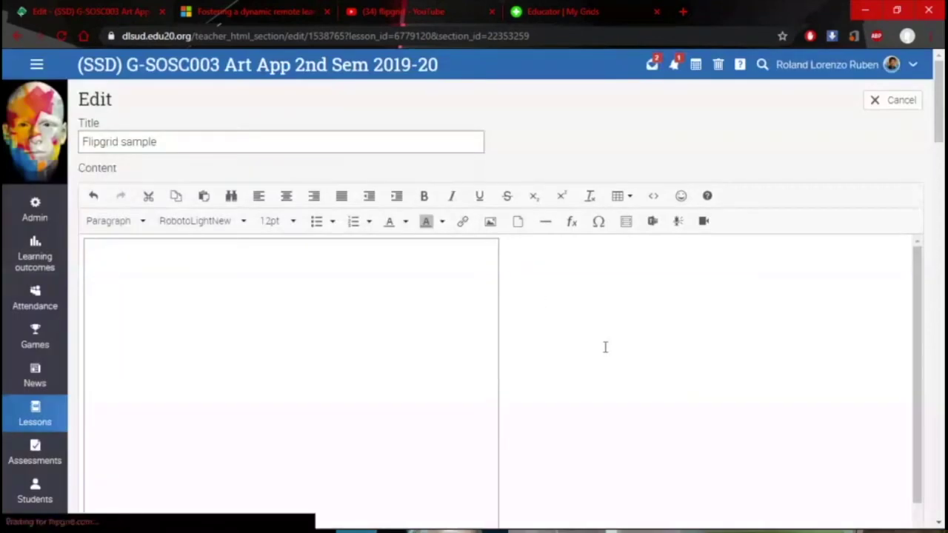
scroll(603, 346, "down", 2)
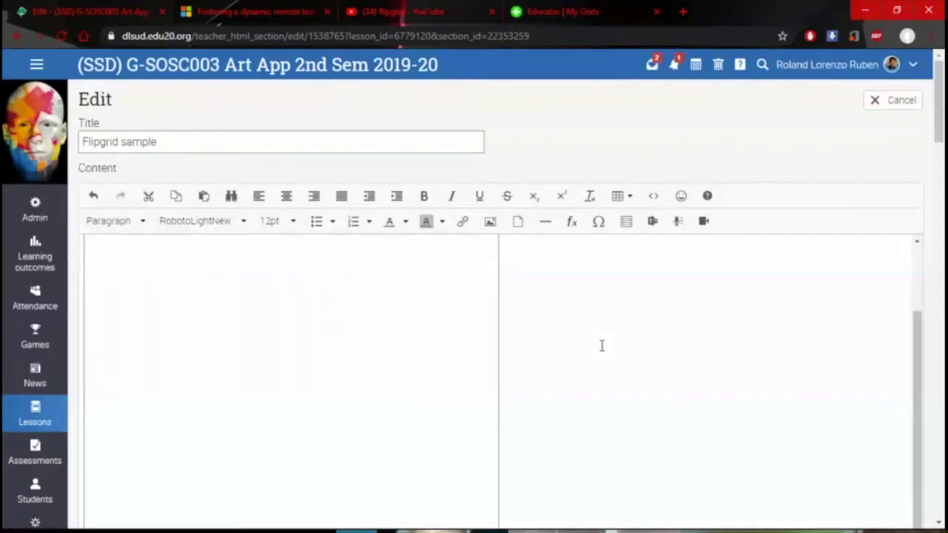
scroll(752, 271, "down", 3)
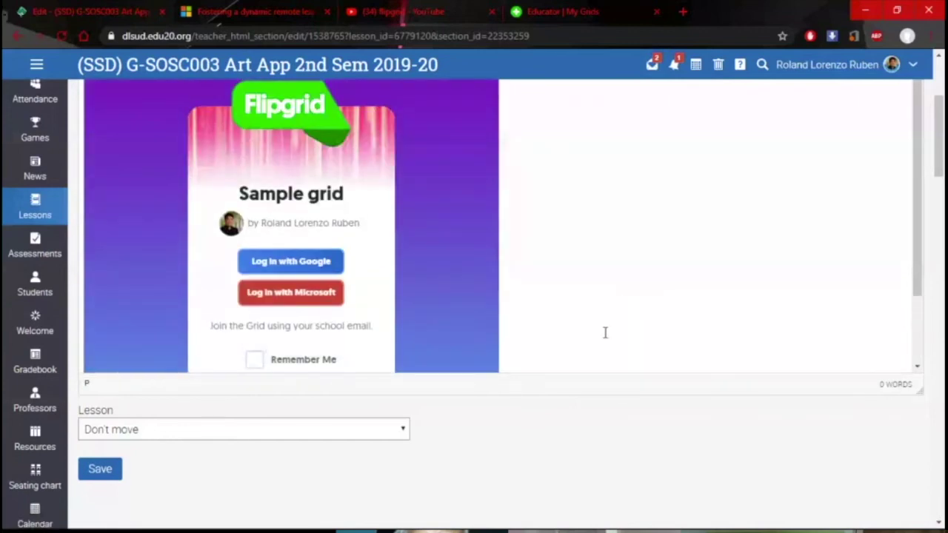
scroll(566, 454, "down", 1)
scroll(567, 453, "down", 2)
left_click(100, 331)
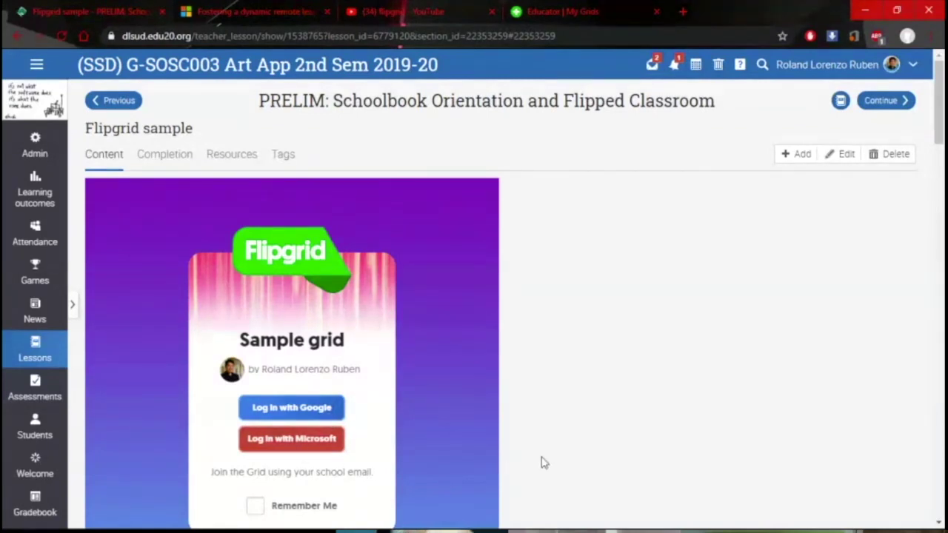
Step: Scroll the embedded grid to the 'Welcome to Flipgrid!' topic, its 0 responses and the Record a Response button
scroll(542, 462, "down", 1)
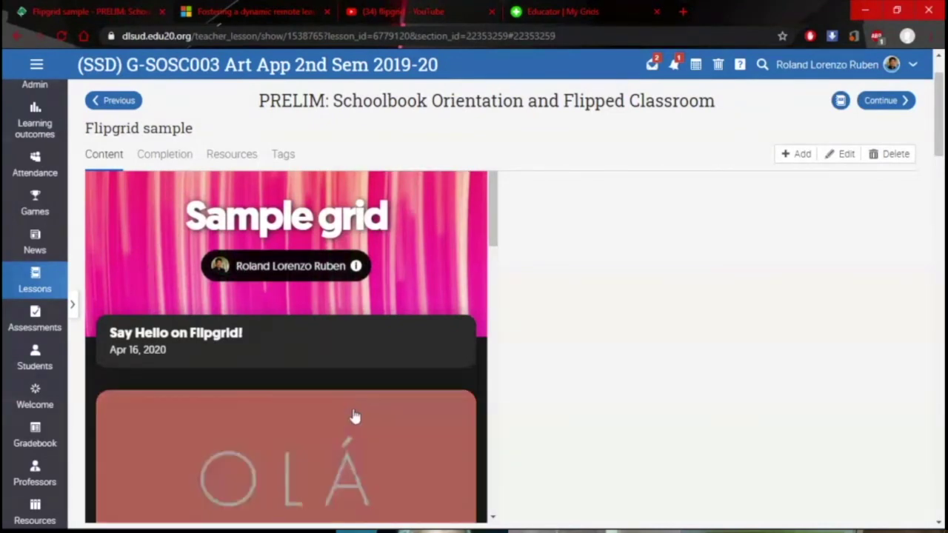
scroll(354, 417, "up", 2)
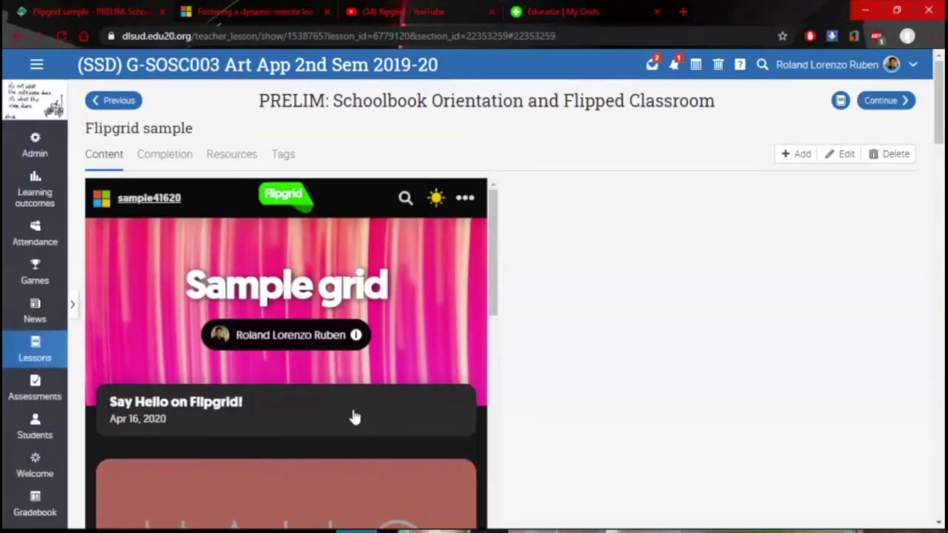
scroll(355, 417, "down", 5)
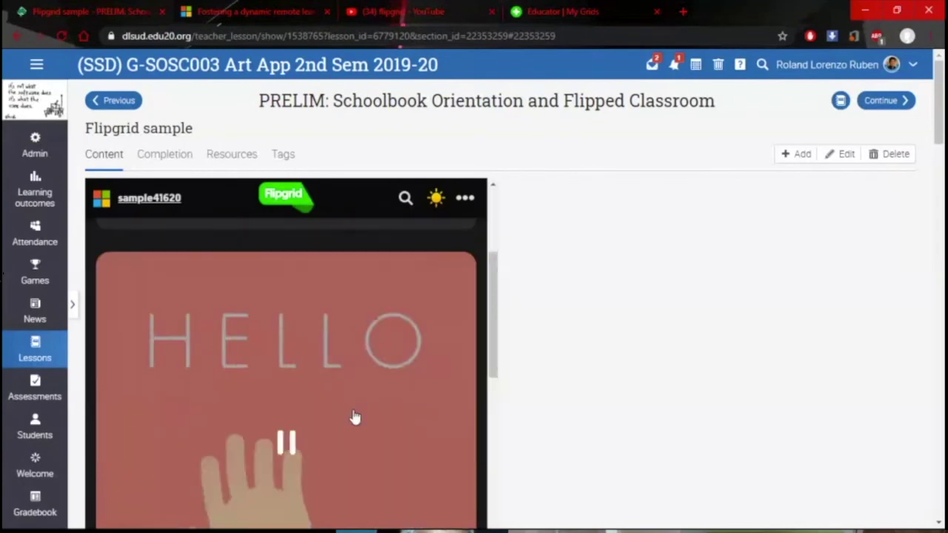
scroll(355, 417, "down", 5)
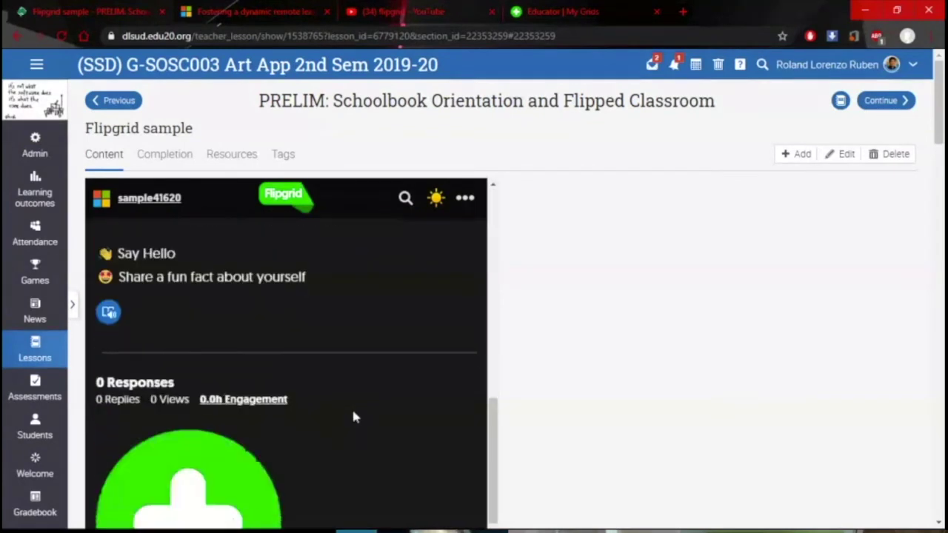
scroll(353, 418, "up", 10)
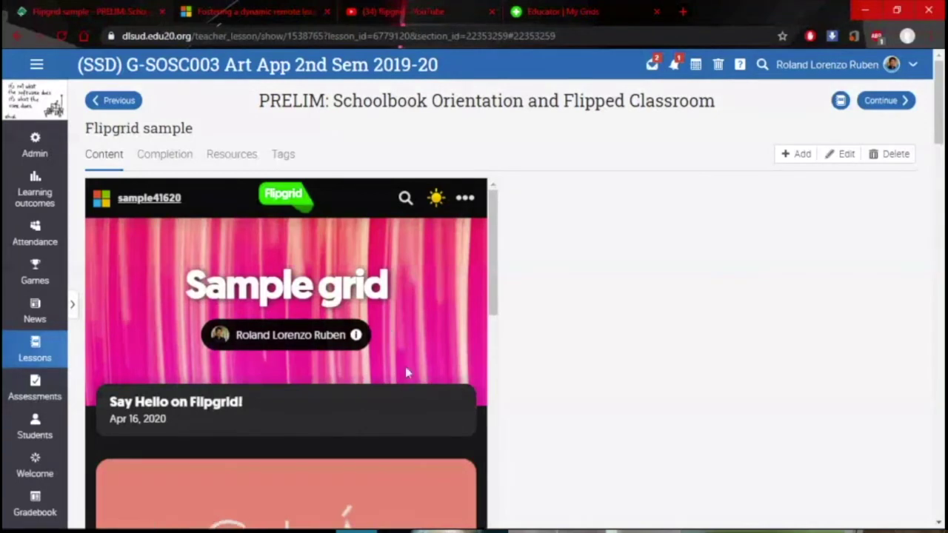
scroll(408, 360, "down", 1)
scroll(408, 359, "down", 4)
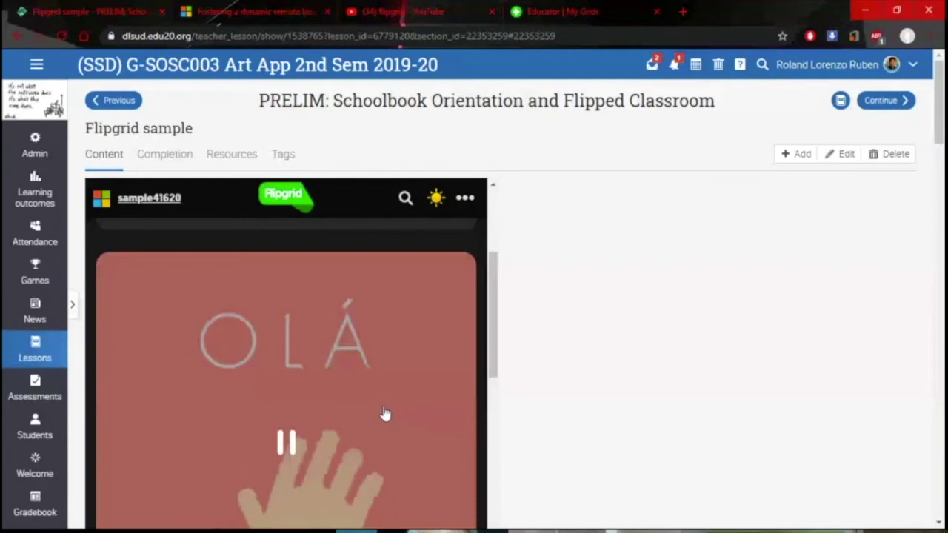
scroll(385, 416, "down", 3)
scroll(381, 416, "down", 5)
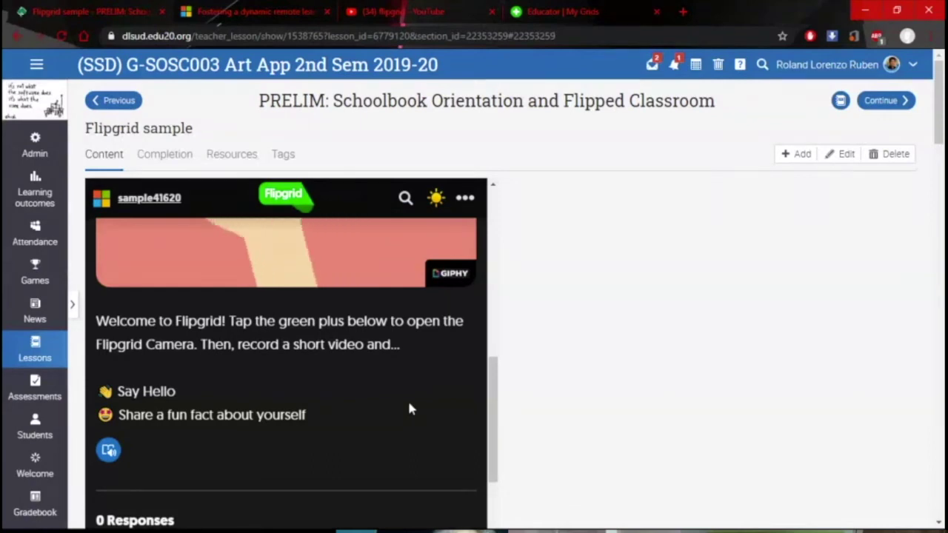
scroll(410, 408, "down", 3)
scroll(410, 408, "down", 1)
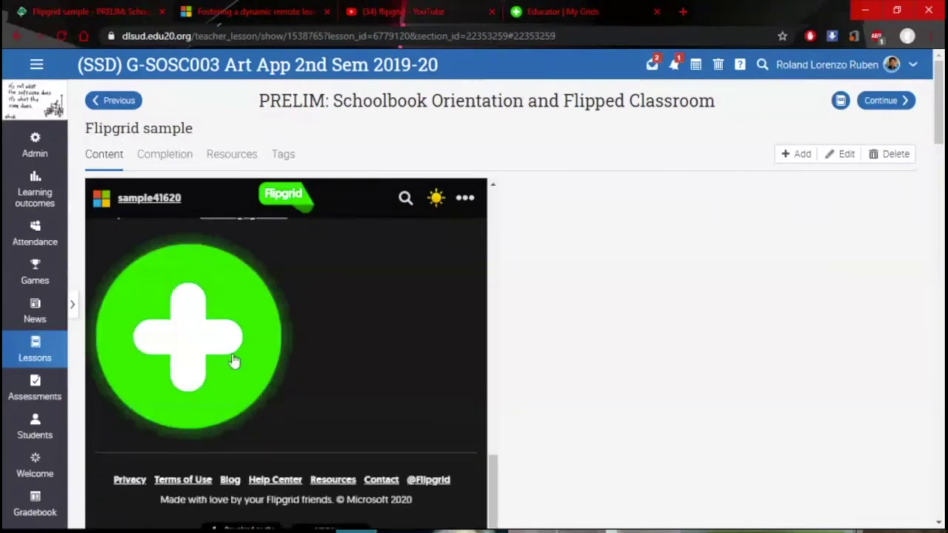
Step: Start a response and allow the site camera and microphone access, dismissing the help message
left_click(193, 354)
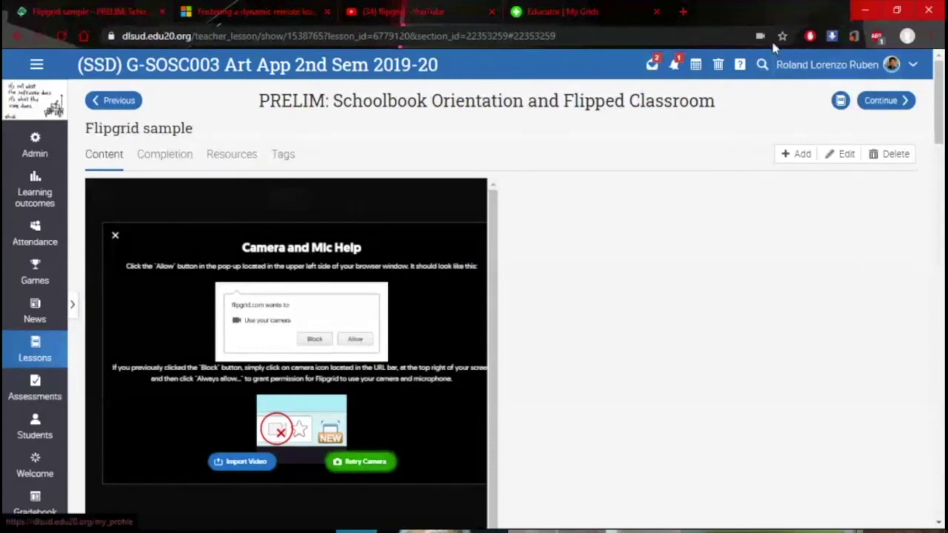
left_click(760, 37)
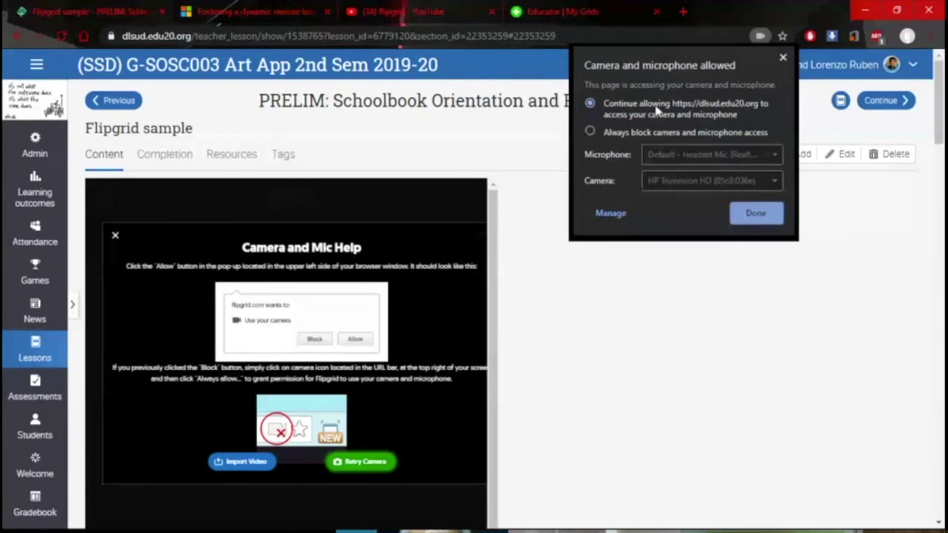
left_click(757, 216)
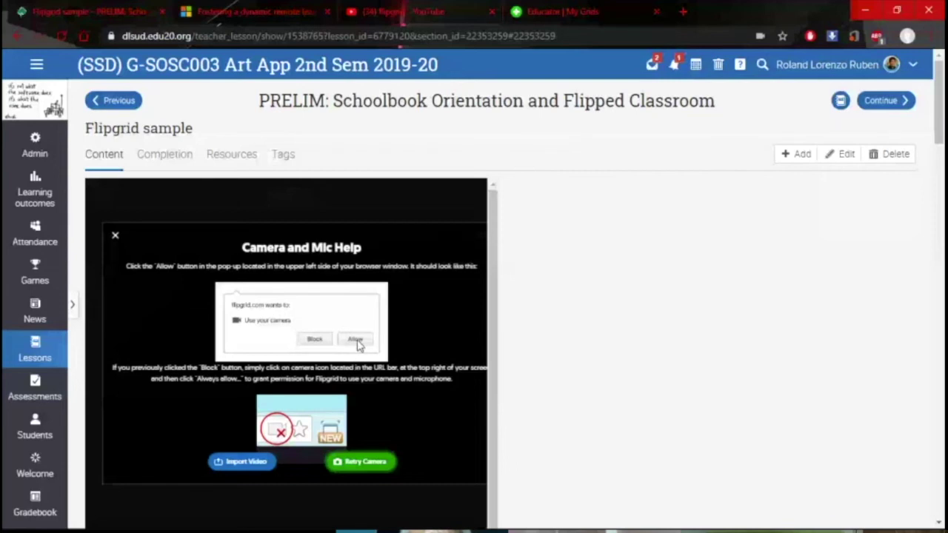
left_click(116, 236)
Step: Reopen the recorder, retry the camera, then return to the Flipgrid educator page
left_click(188, 371)
left_click(369, 472)
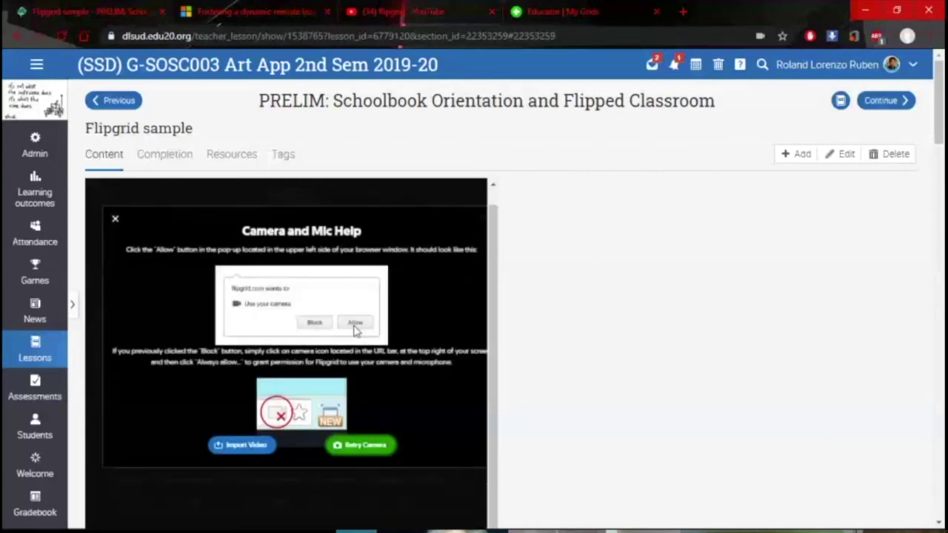
scroll(567, 400, "down", 4)
scroll(567, 400, "up", 4)
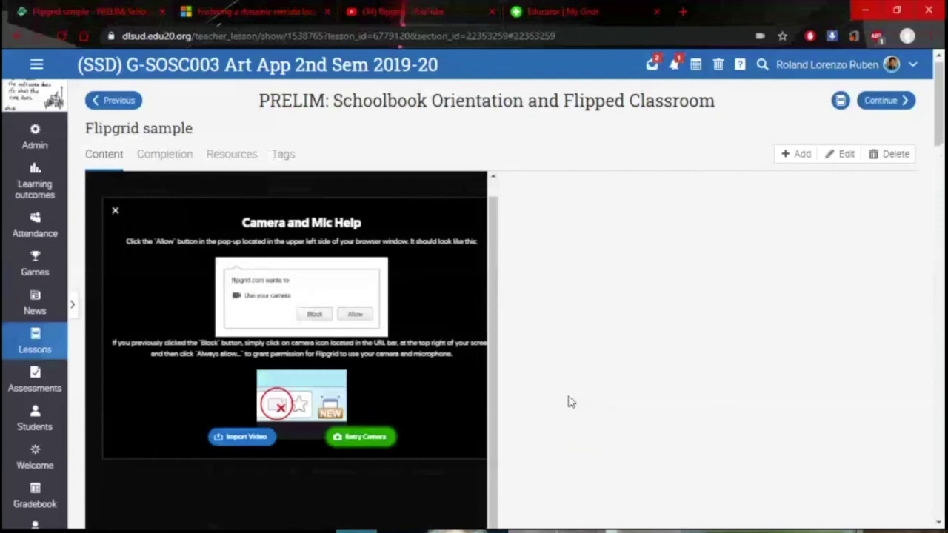
left_click(561, 9)
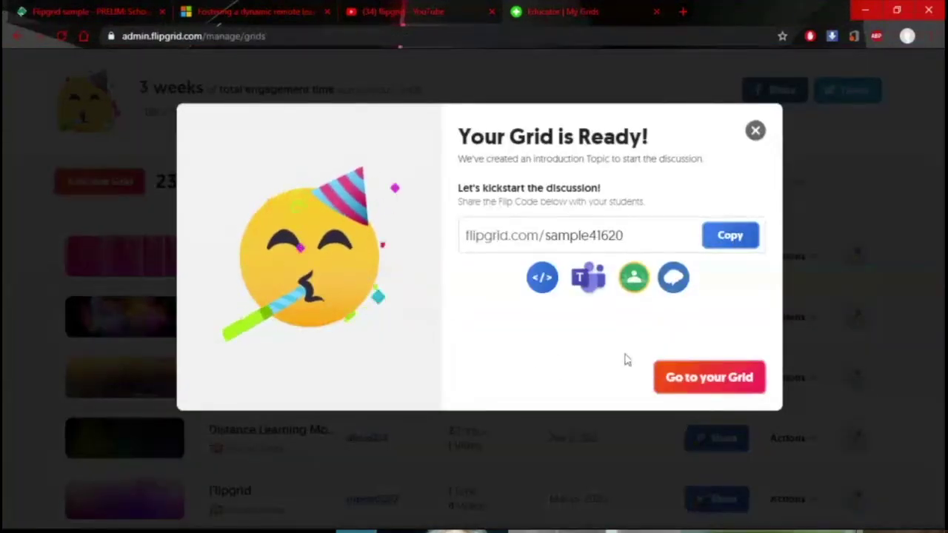
Step: Go to the new Sample grid and begin adding a new topic to it
left_click(711, 379)
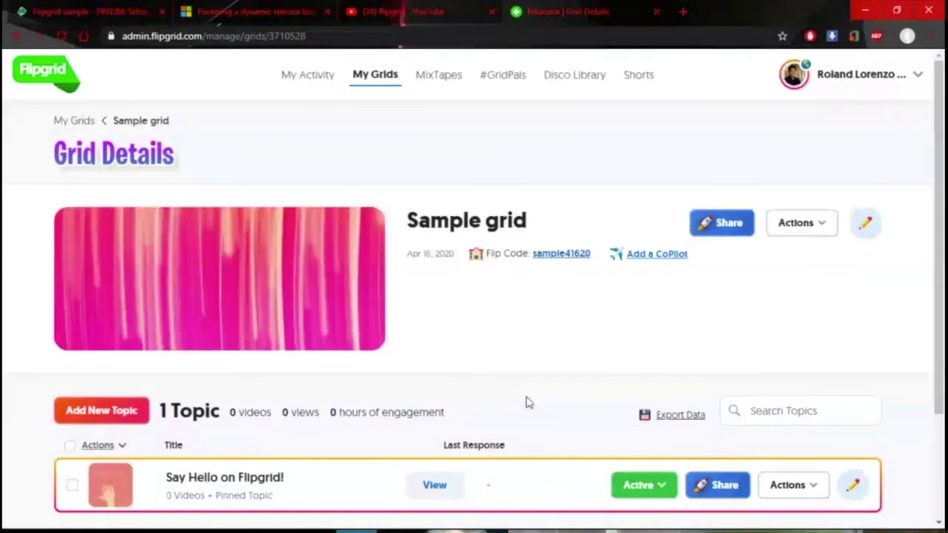
scroll(528, 403, "down", 2)
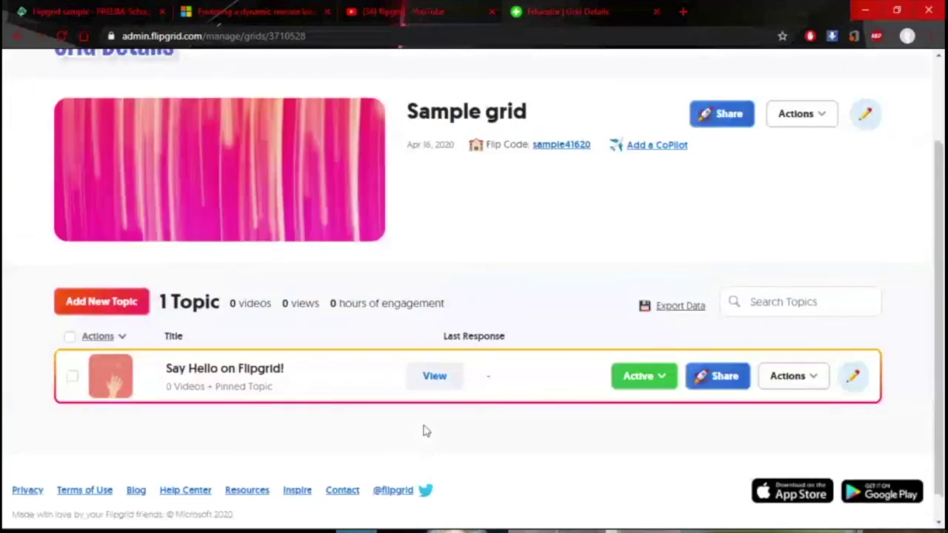
scroll(426, 431, "up", 2)
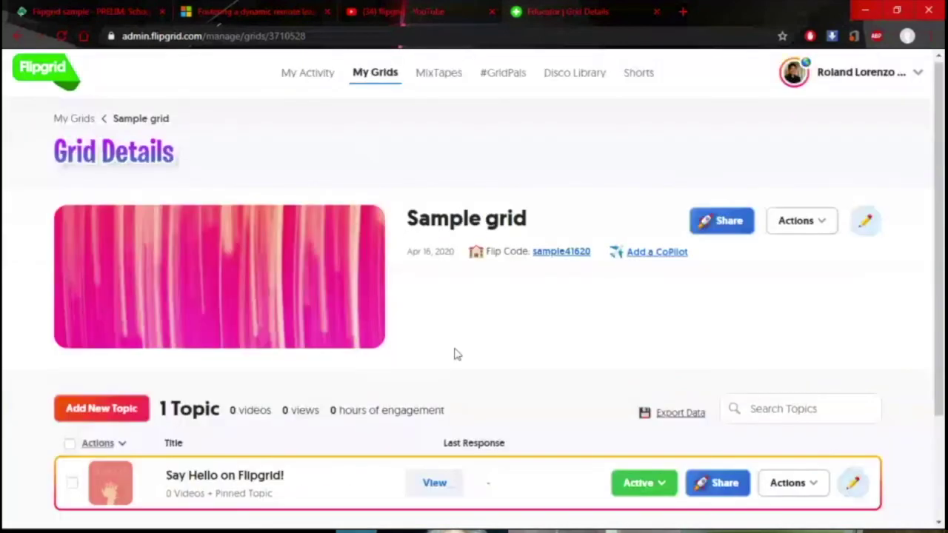
scroll(454, 355, "down", 1)
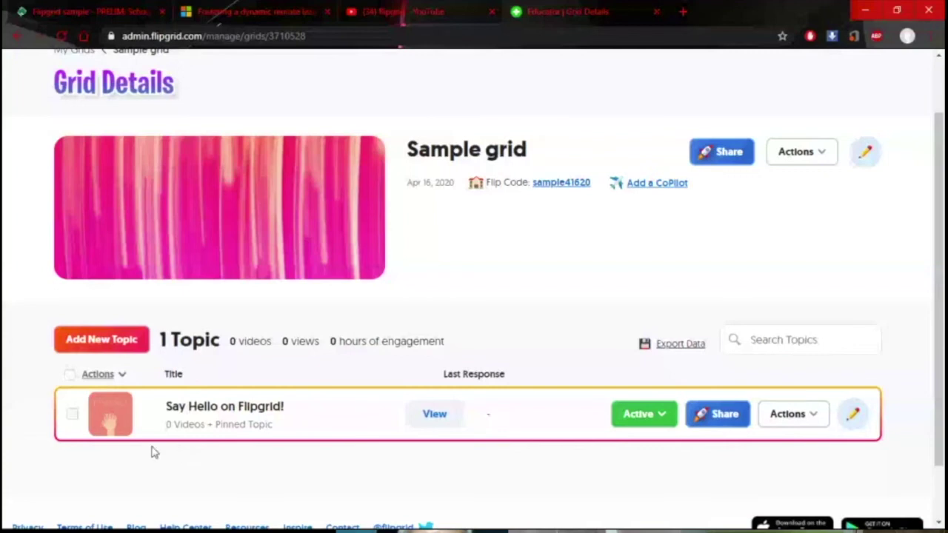
left_click(110, 353)
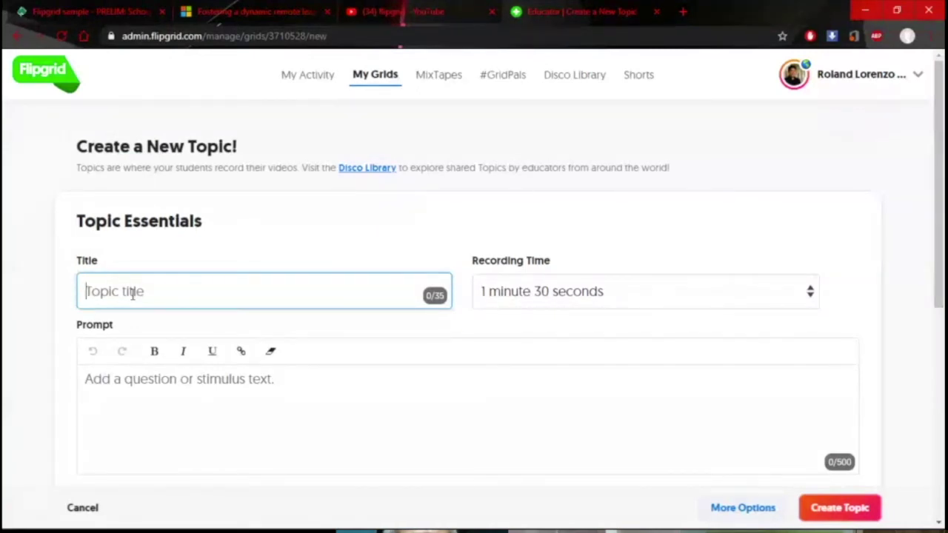
Step: Title the topic 'Sample 1' and set its recording time to 10 minutes
type("Samp")
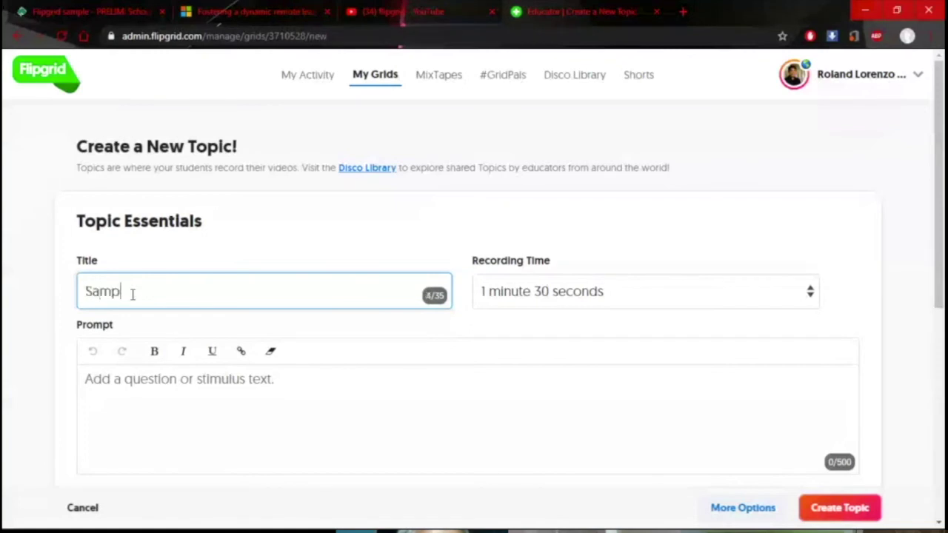
type("le 1")
left_click(810, 294)
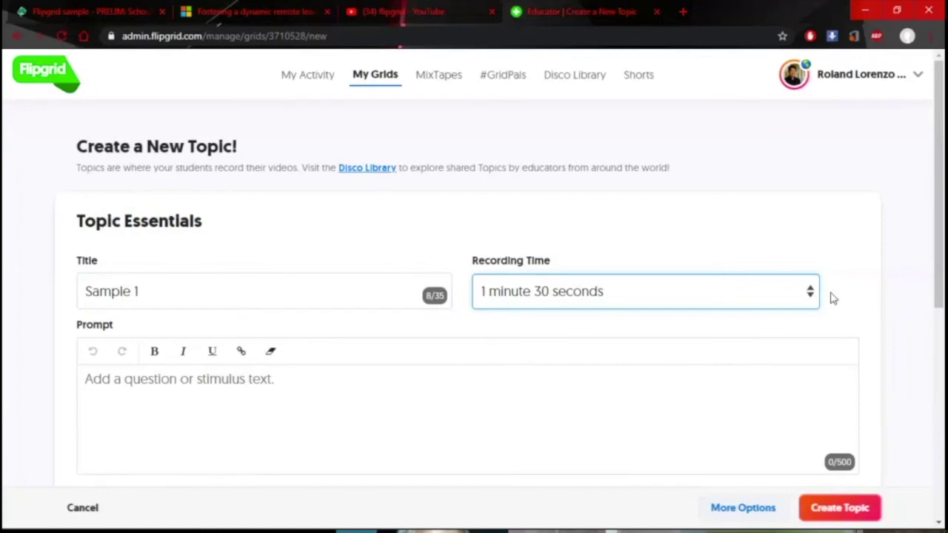
scroll(863, 268, "down", 1)
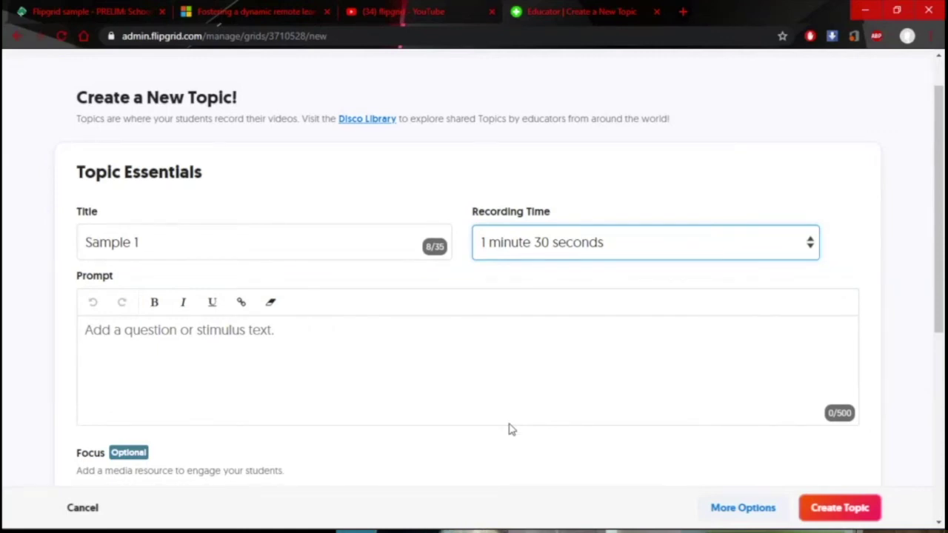
left_click(507, 441)
Step: Write the prompt 'Watch today's discussion and post your questions on the topic.'
left_click(289, 359)
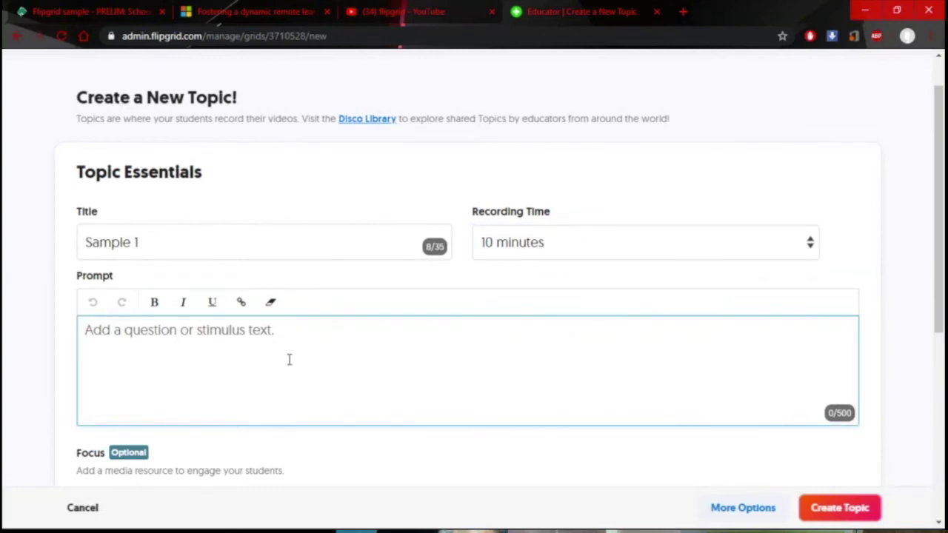
type("Watc")
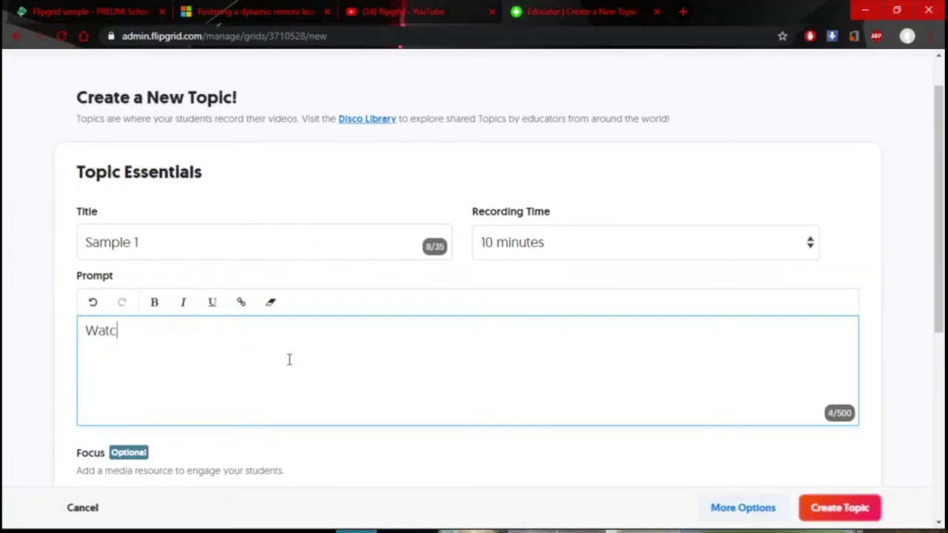
type("h toda")
key("BackSpace")
key("BackSpace")
type("oday's disc")
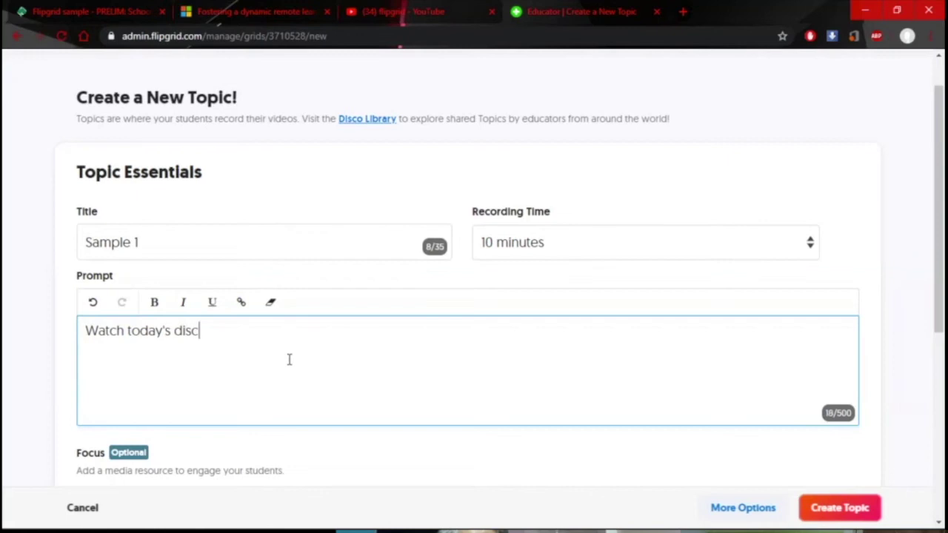
type("ussion and leav")
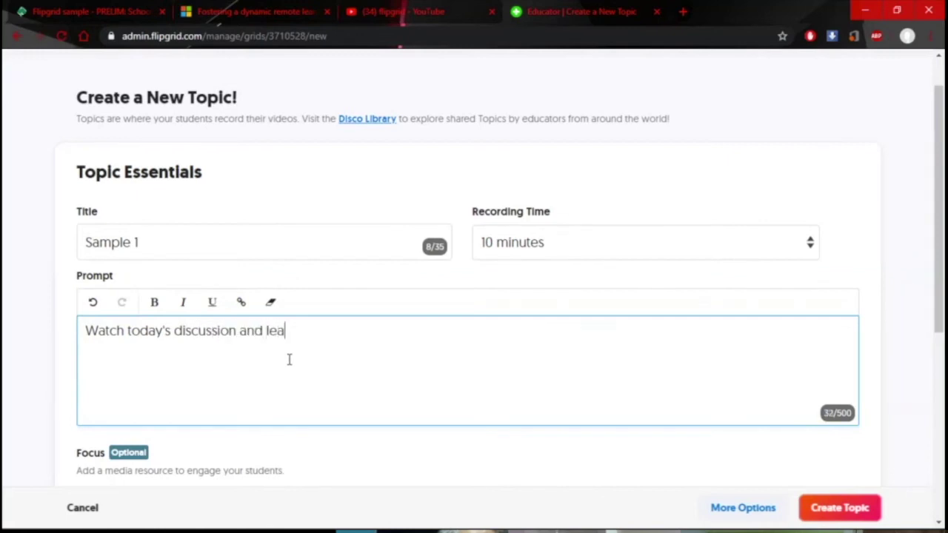
key("BackSpace")
key("BackSpace")
key("BackSpace")
key("BackSpace")
type("post your questions")
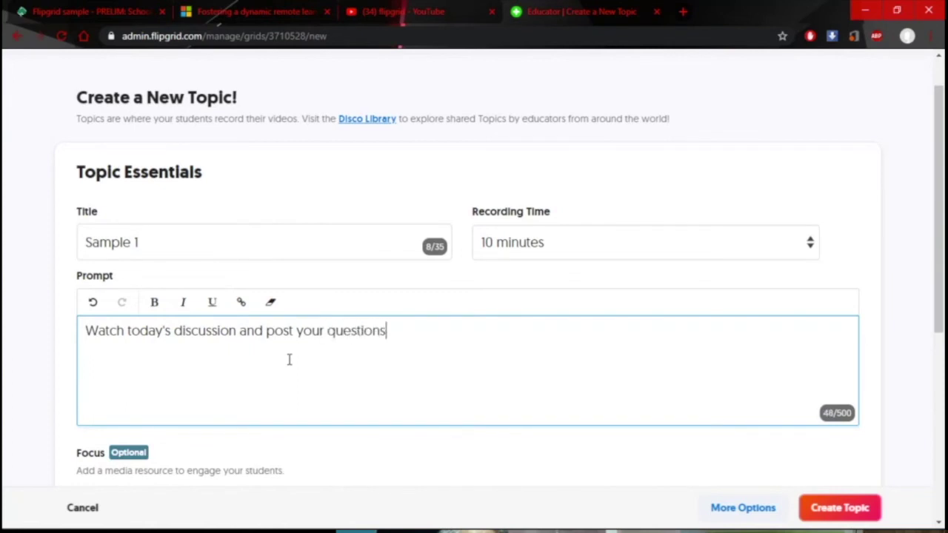
type(" on the topic.")
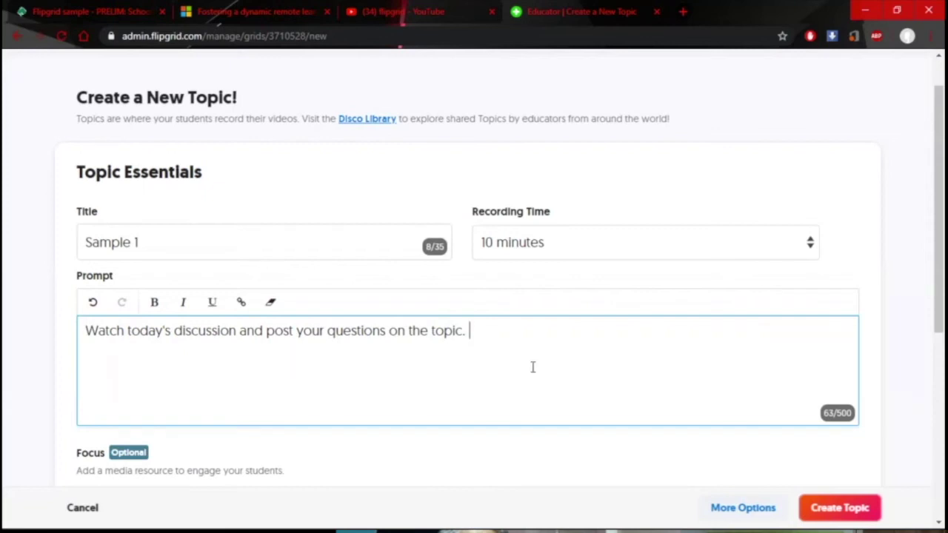
scroll(559, 403, "down", 3)
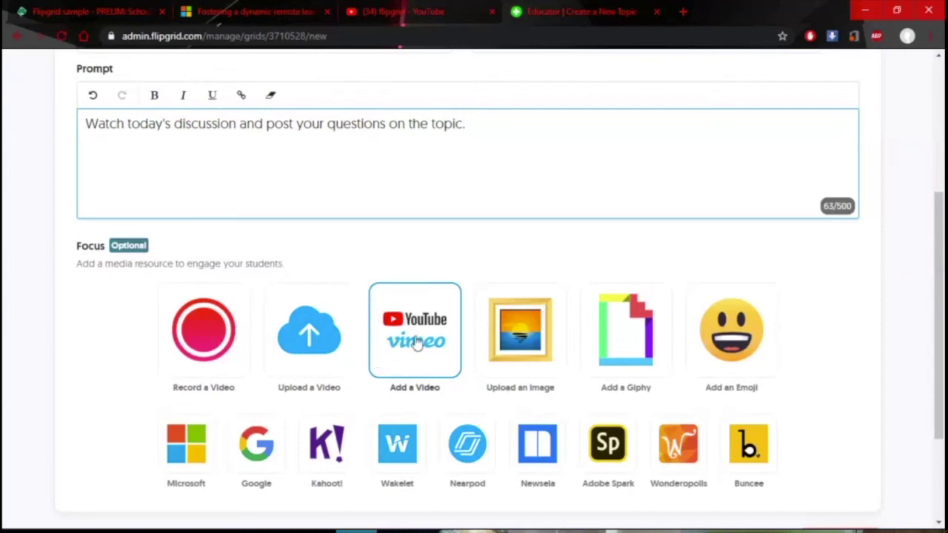
Step: Expand the extra topic settings and enter the tip 'Share the first thing that you can think of.... chill'
scroll(393, 352, "down", 3)
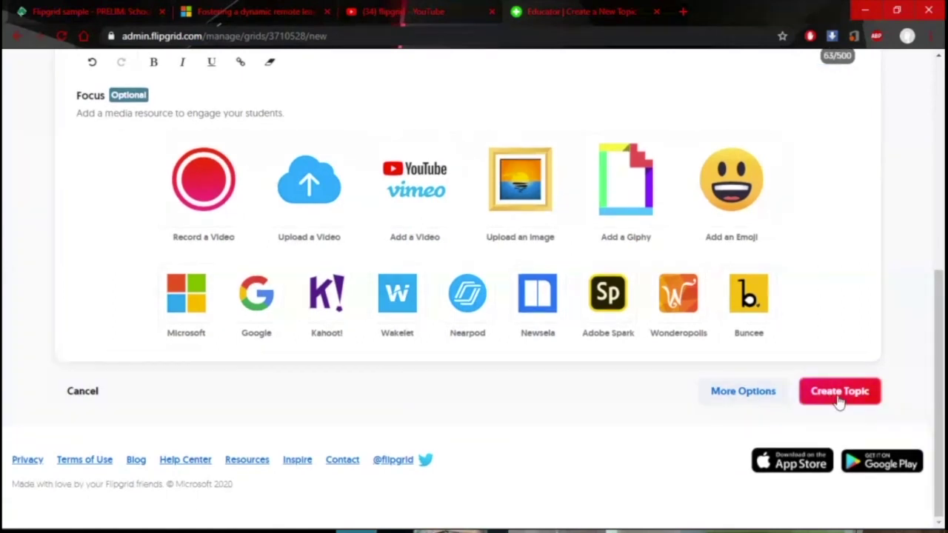
left_click(744, 393)
scroll(511, 398, "down", 3)
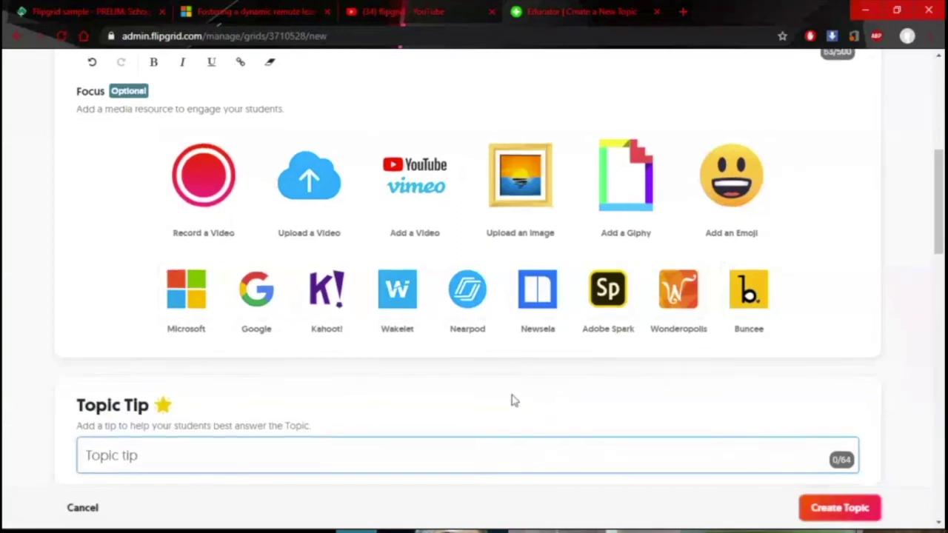
scroll(512, 397, "down", 1)
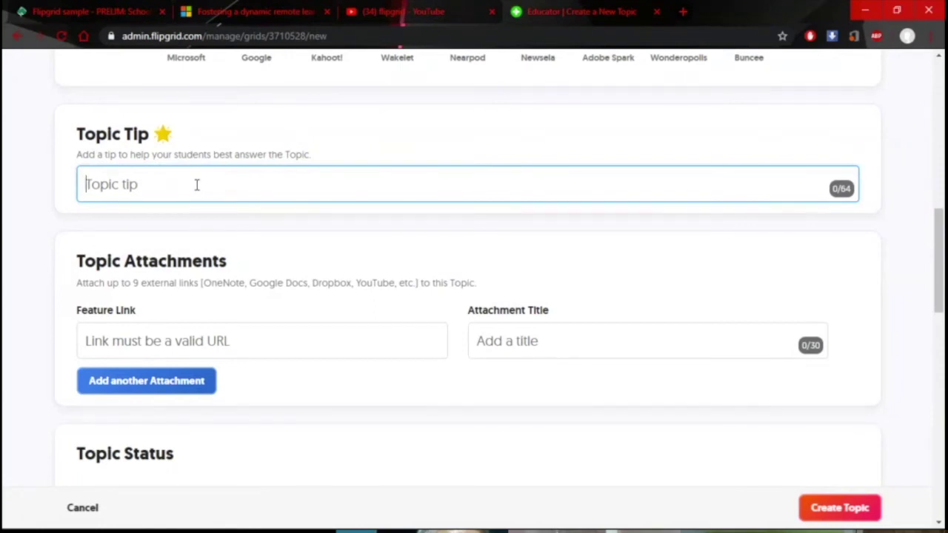
type("Share the first thing ")
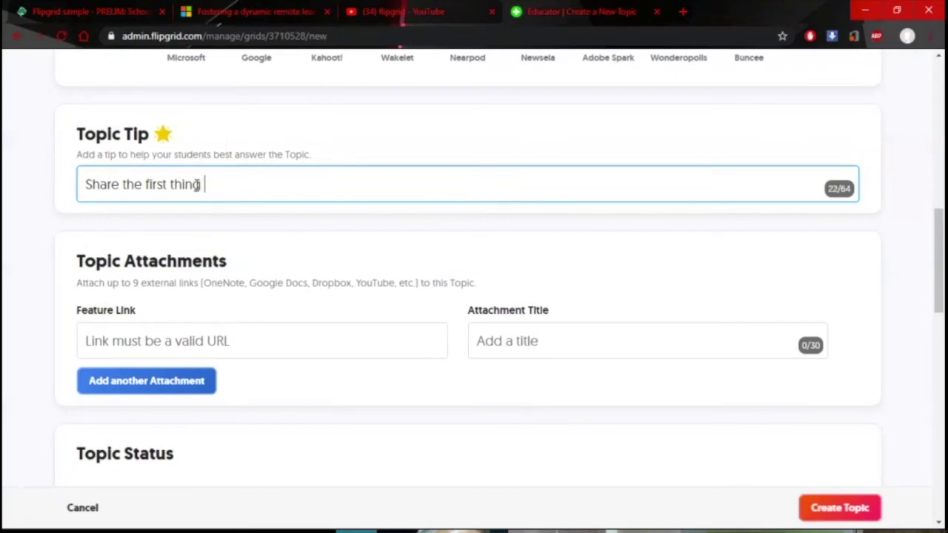
type("that comes")
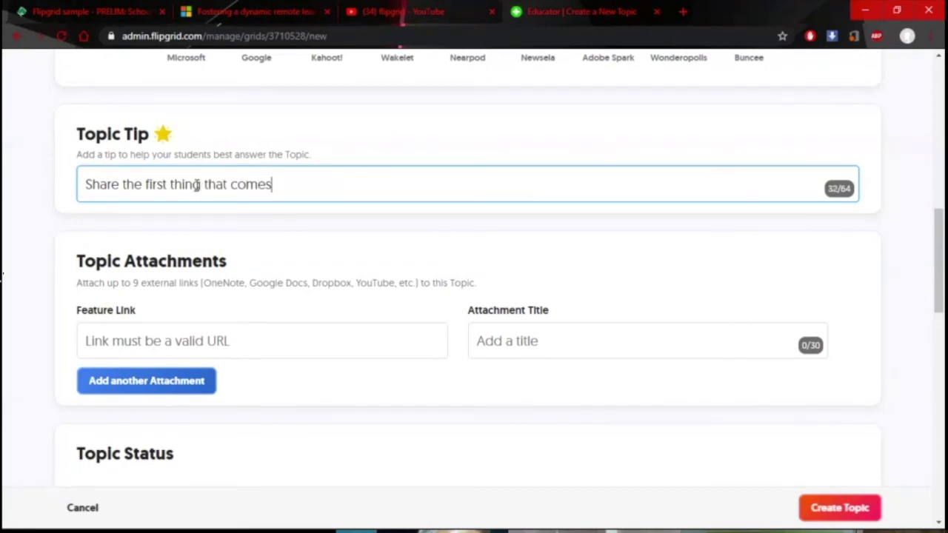
type(" to you")
key("BackSpace")
key("BackSpace")
key("BackSpace")
key("BackSpace")
key("BackSpace")
key("BackSpace")
key("BackSpace")
key("BackSpace")
key("BackSpace")
key("BackSpace")
key("BackSpace")
key("BackSpace")
type("you can think of....")
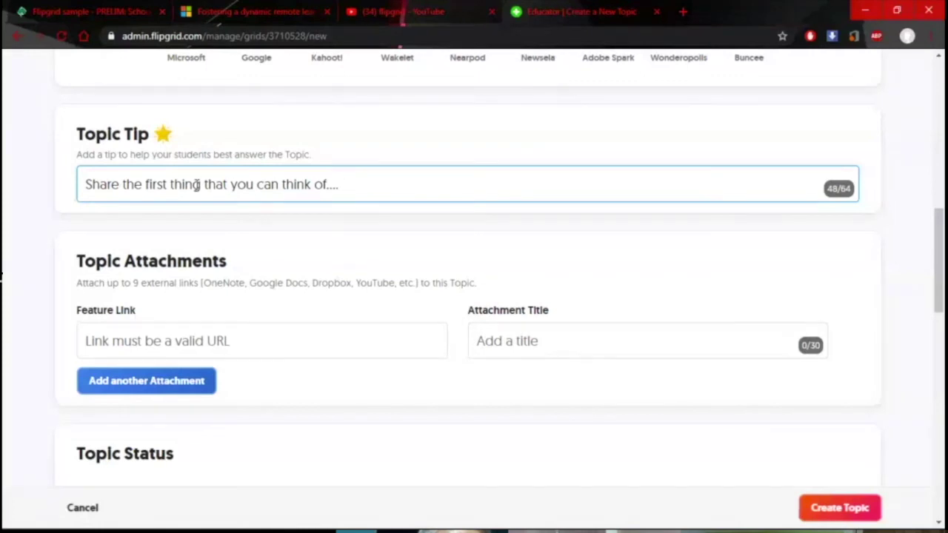
type("chill")
scroll(339, 423, "down", 2)
scroll(338, 444, "down", 2)
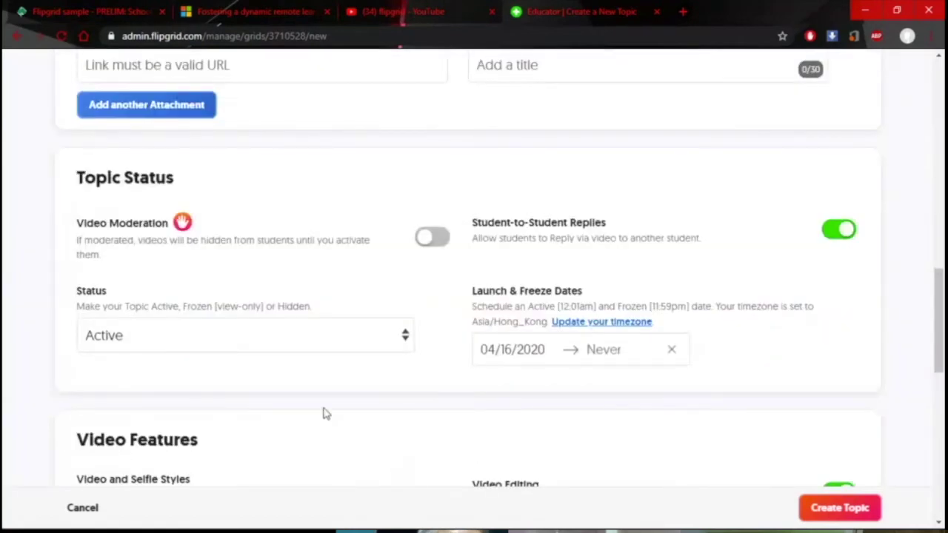
scroll(296, 375, "up", 2)
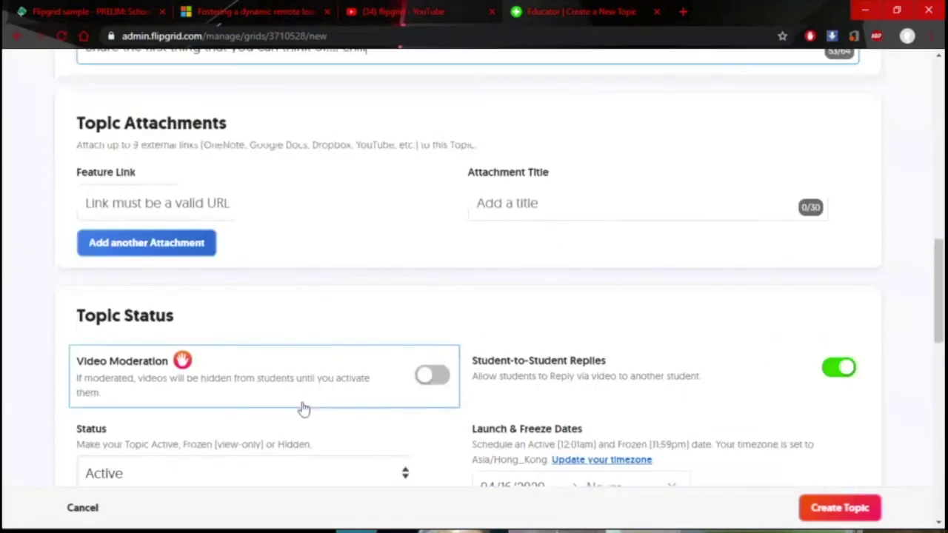
left_click(181, 206)
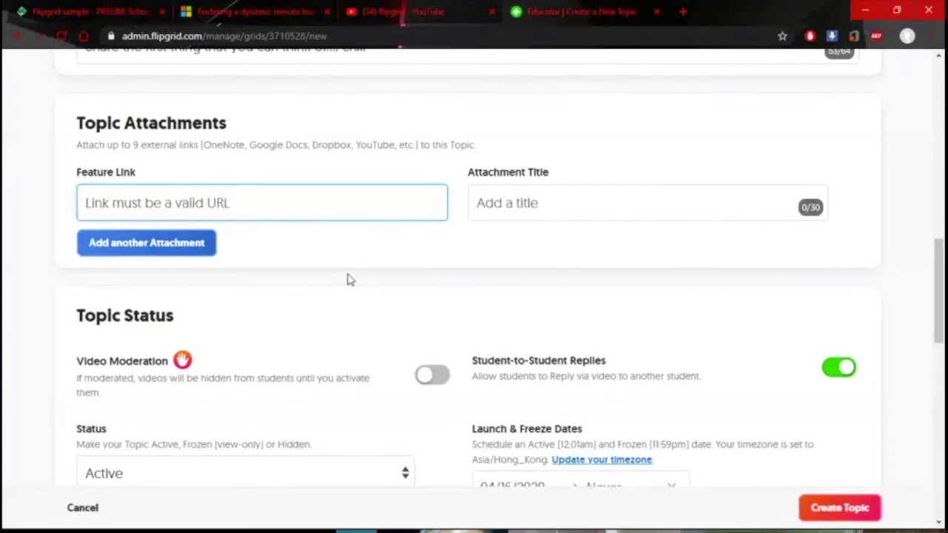
scroll(349, 296, "down", 2)
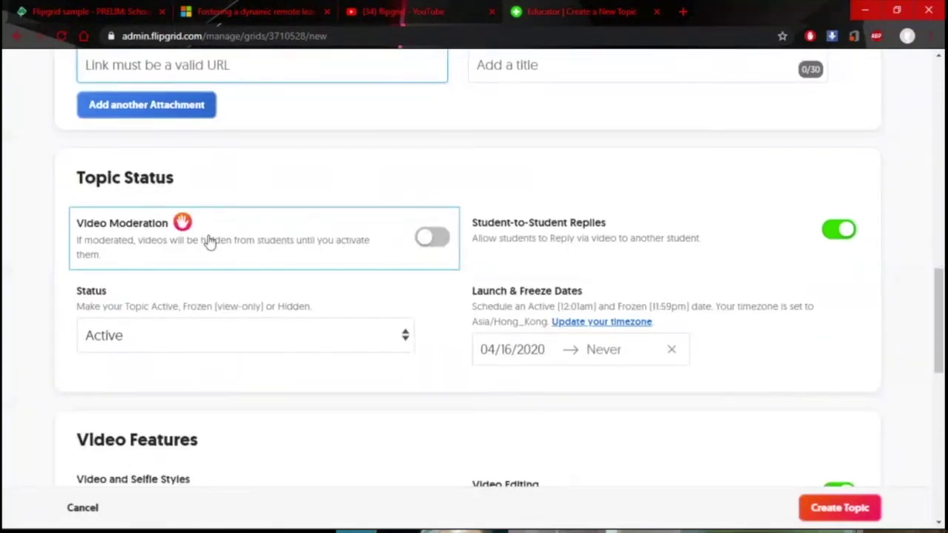
left_click(439, 243)
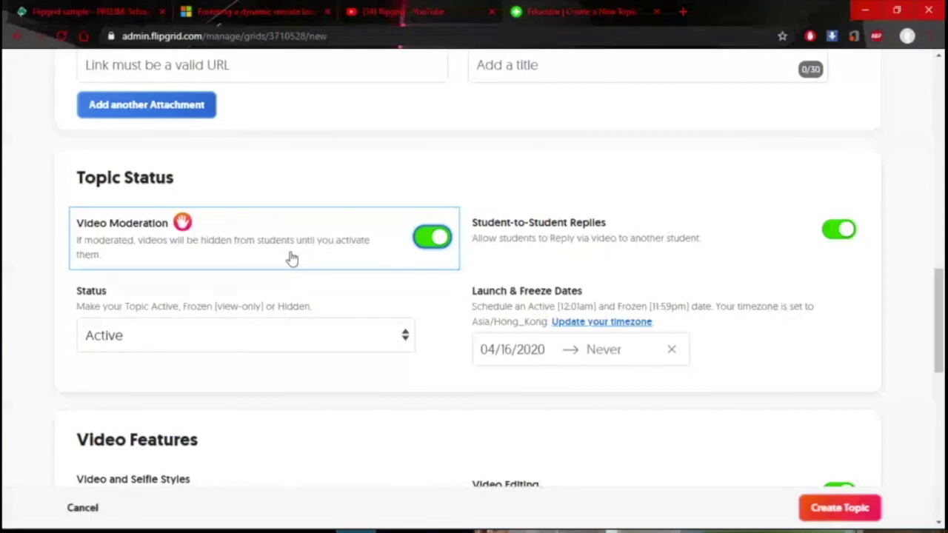
left_click(432, 237)
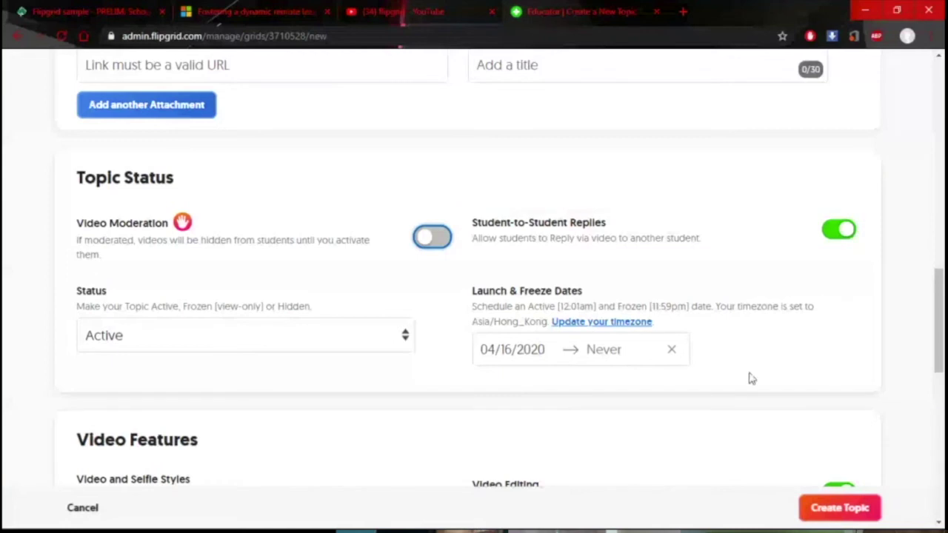
scroll(749, 376, "down", 2)
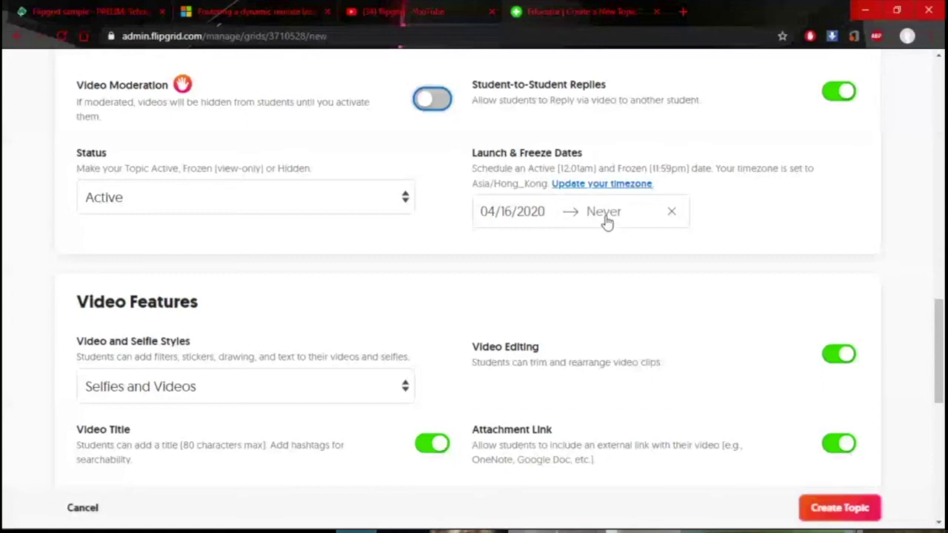
Step: Set the topic's freeze date to April 30, 2020, so it runs 04-16-20 to 04-30-20
left_click(606, 222)
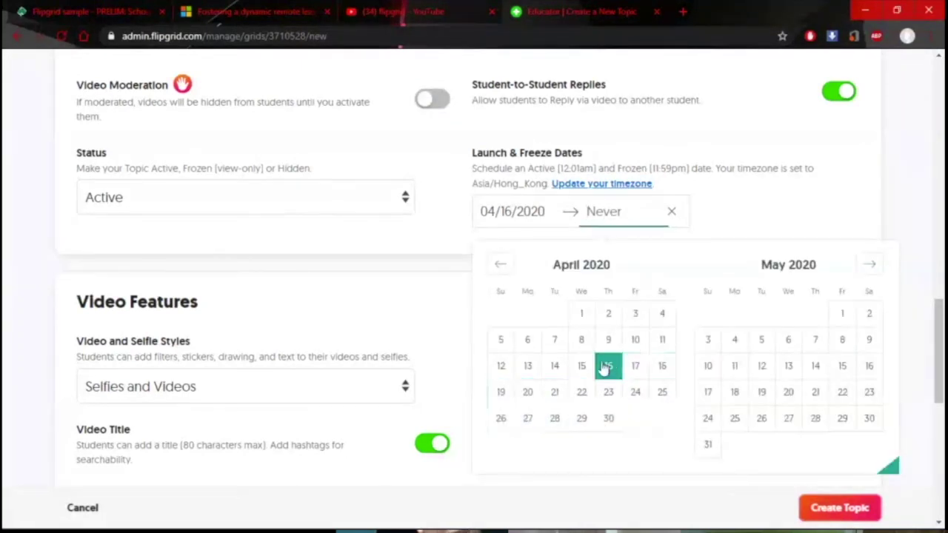
left_click(610, 423)
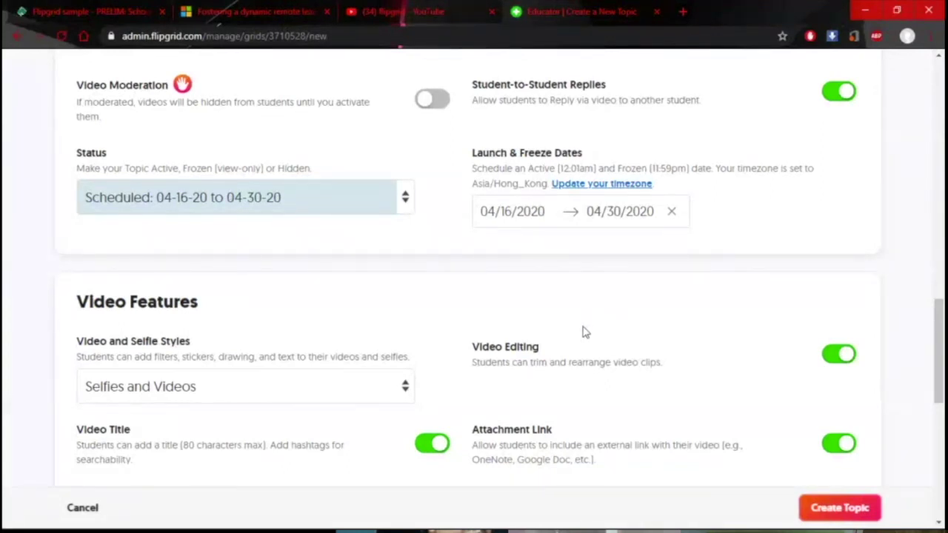
scroll(582, 348, "down", 2)
scroll(581, 364, "down", 2)
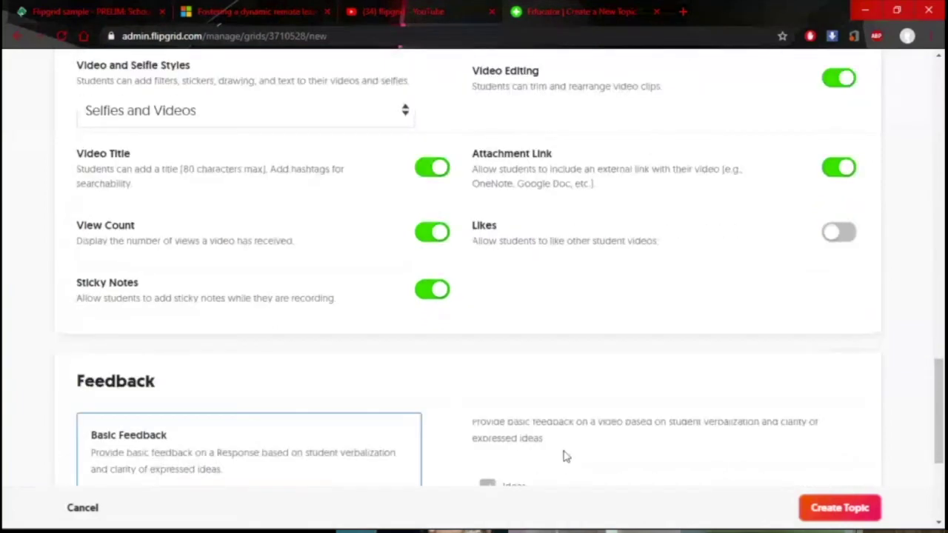
scroll(564, 444, "up", 1)
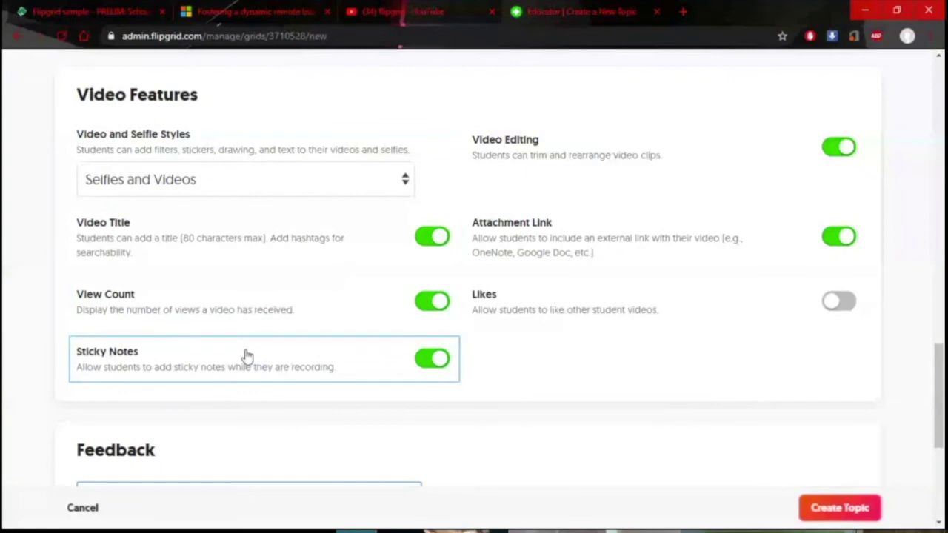
Step: Turn on Likes so students can like each other's videos
left_click(845, 312)
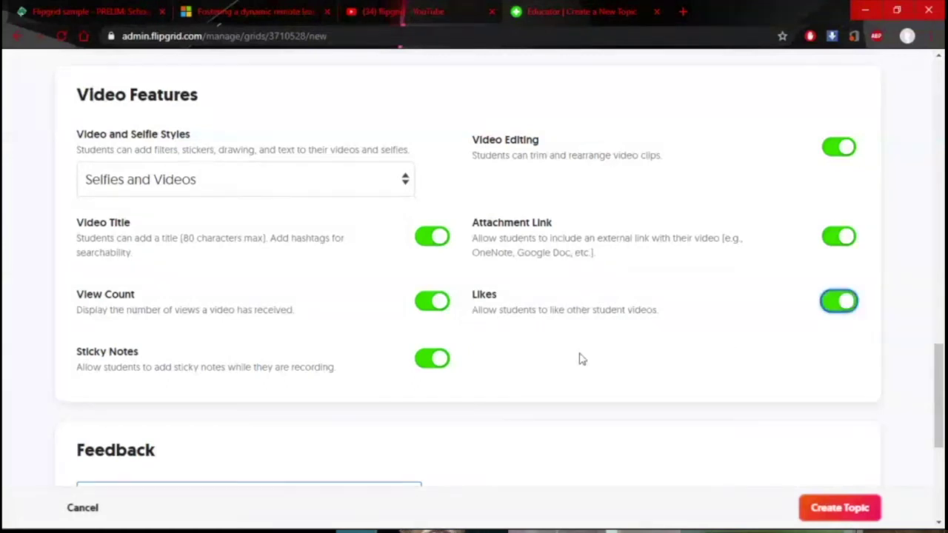
scroll(570, 391, "down", 3)
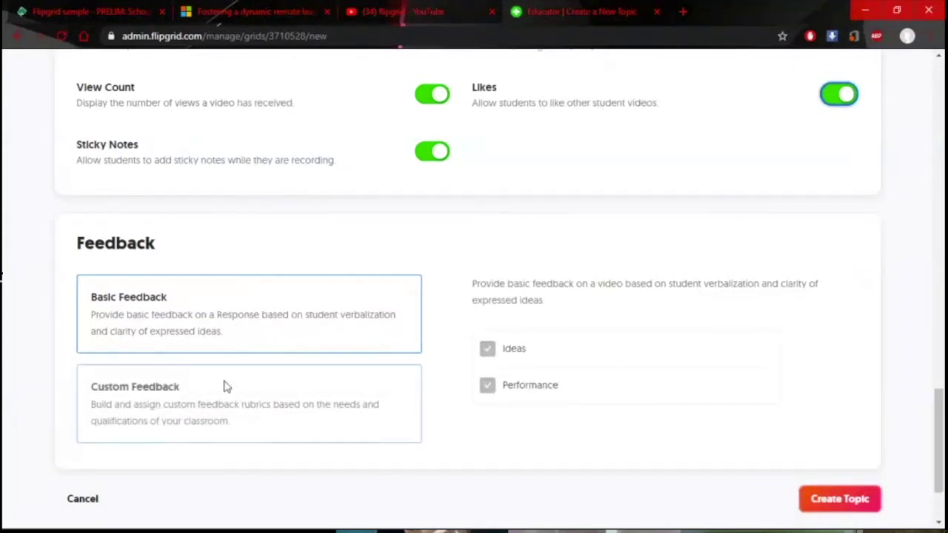
scroll(447, 370, "down", 2)
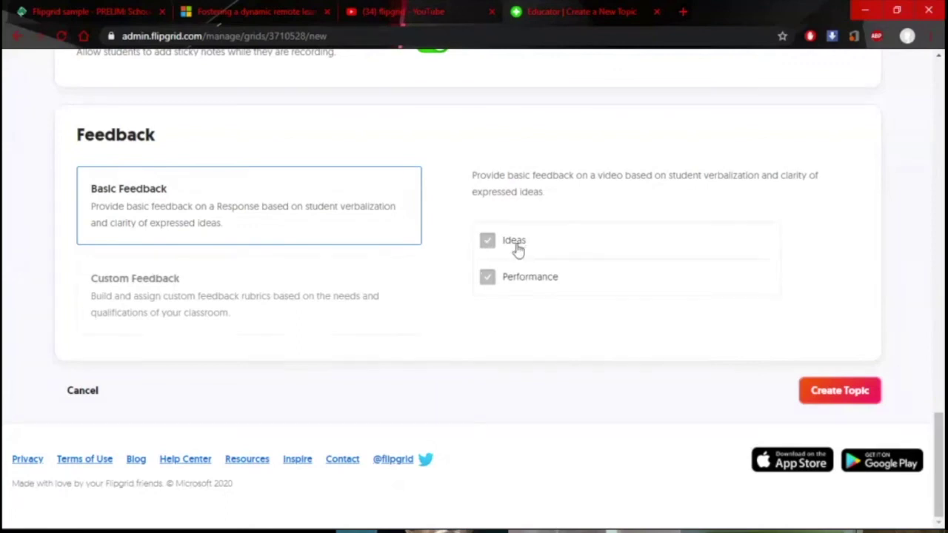
Step: Choose Custom Feedback rubrics and review its criteria, such as Attention & Behavior and Videography
left_click(190, 296)
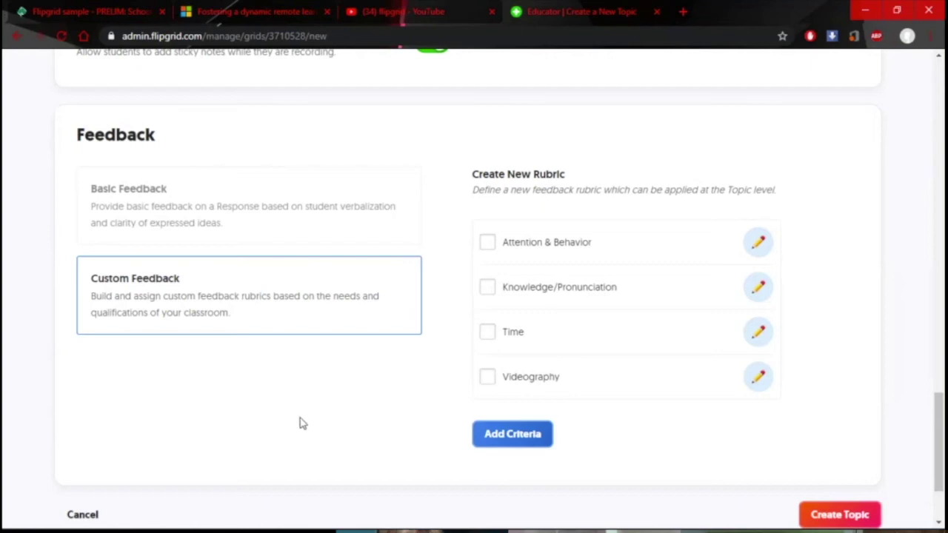
scroll(300, 423, "down", 2)
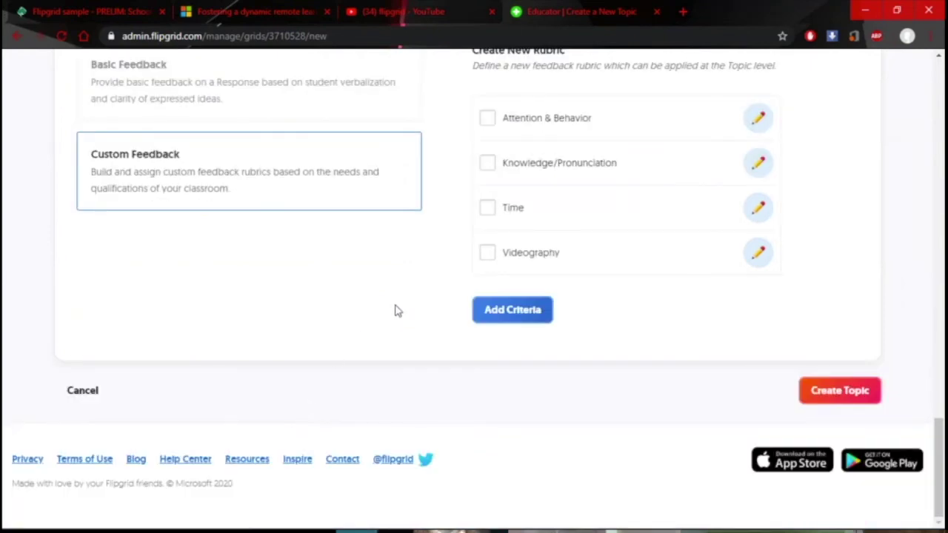
scroll(403, 341, "up", 4)
scroll(398, 349, "up", 15)
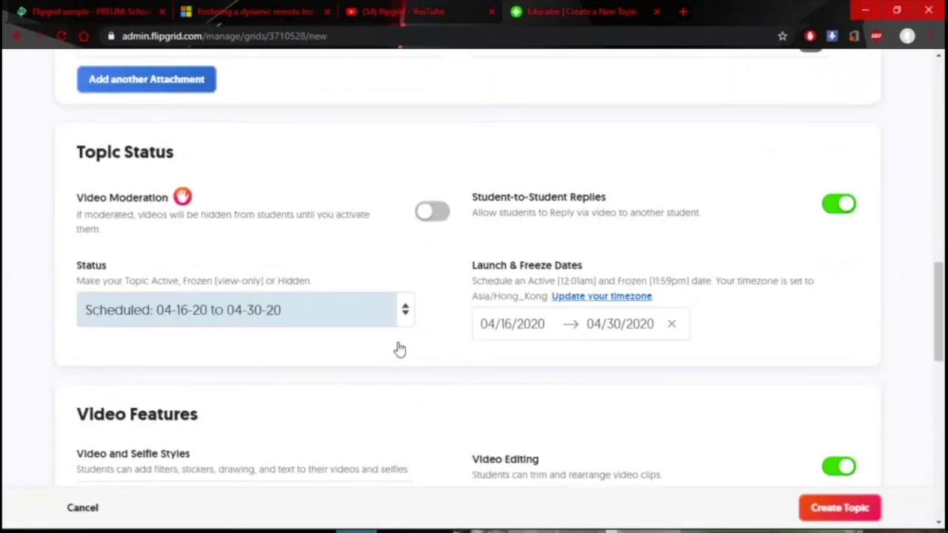
scroll(396, 349, "up", 3)
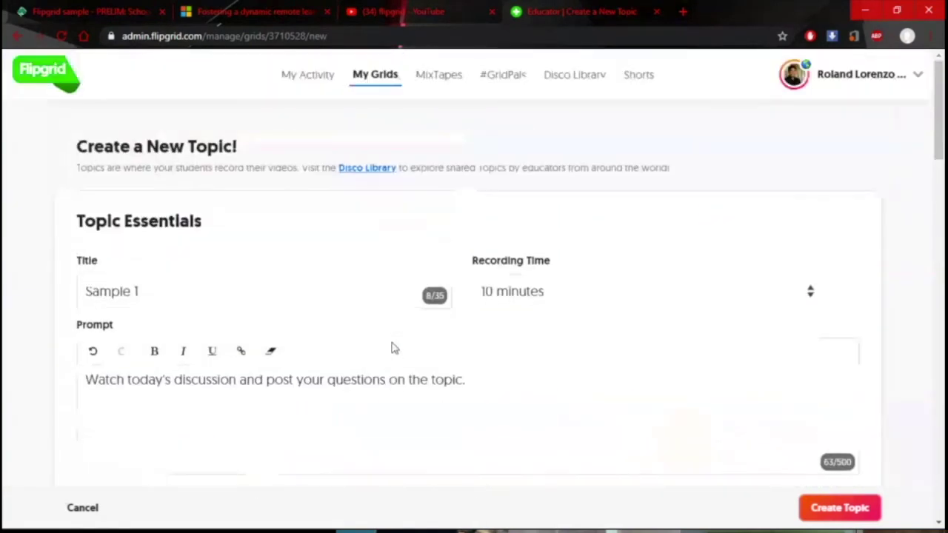
scroll(393, 354, "down", 20)
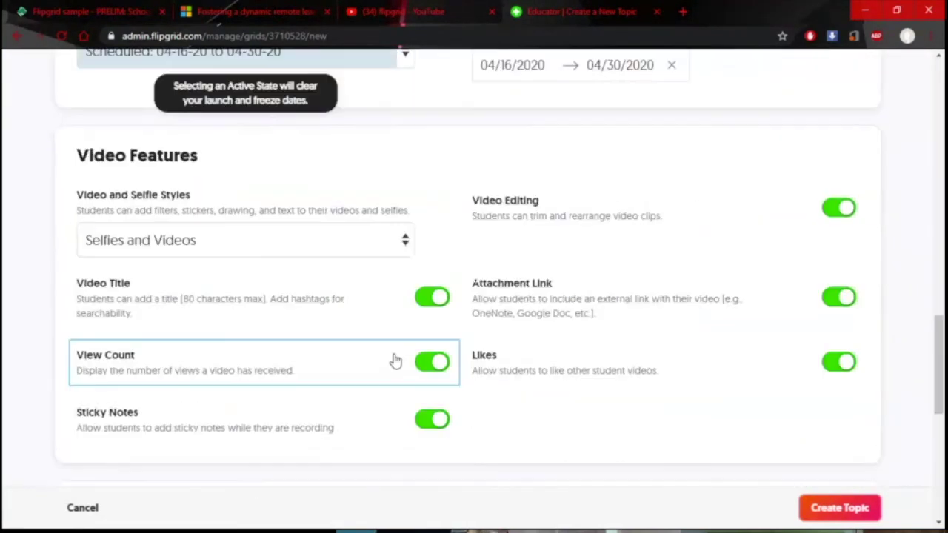
scroll(537, 401, "down", 3)
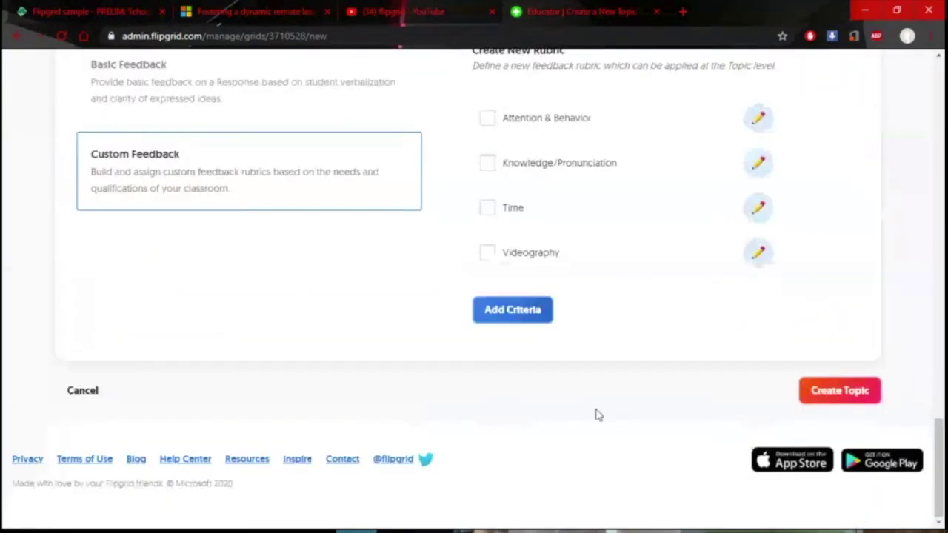
Step: Create the Sample 1 topic and go back to the Flipgrid sample lesson in NEO LMS
left_click(845, 392)
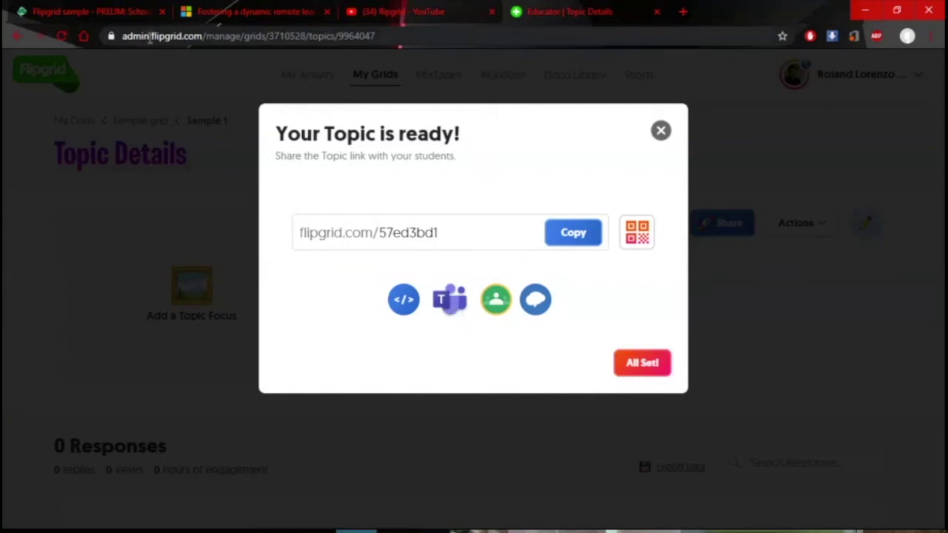
left_click(103, 12)
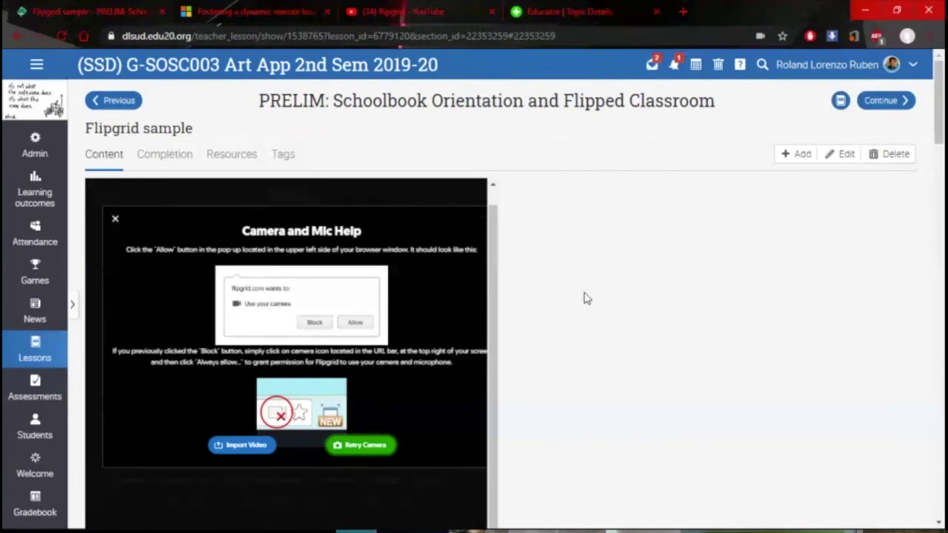
Step: Try the essay and offline assessment forms from the lesson's add list, closing each unsaved
scroll(624, 355, "down", 5)
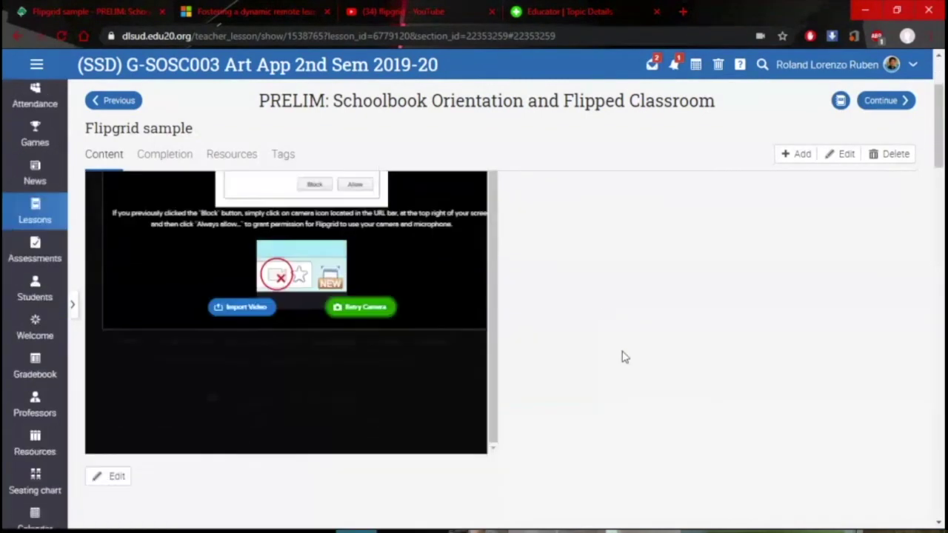
left_click(794, 155)
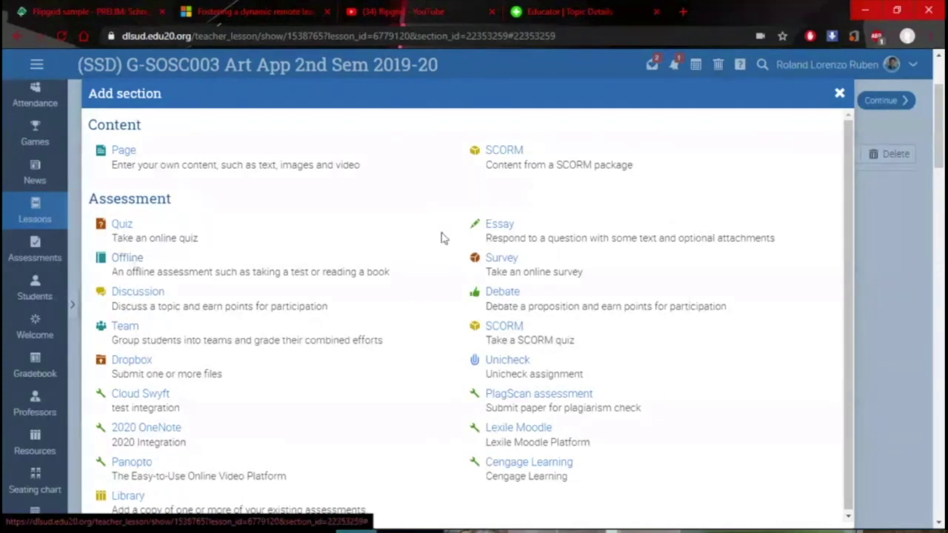
left_click(500, 225)
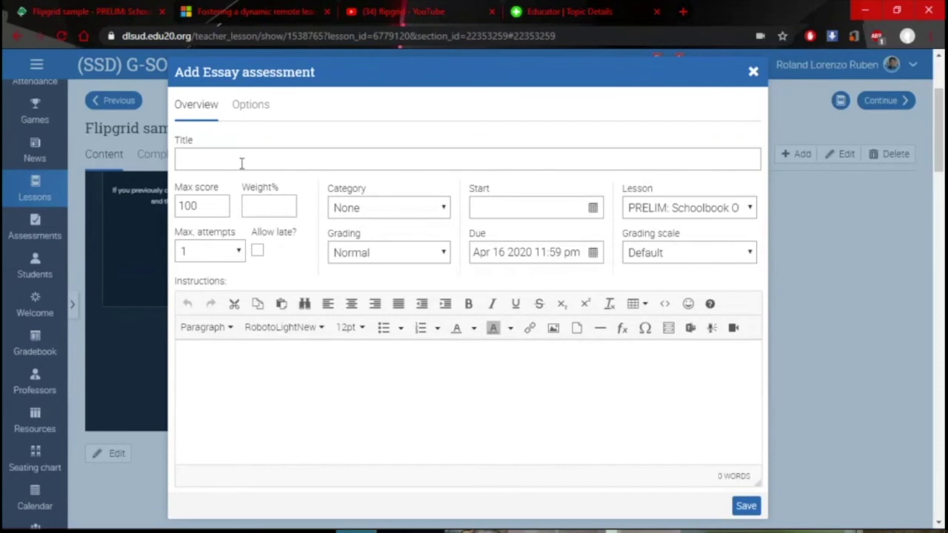
left_click(210, 159)
left_click(753, 72)
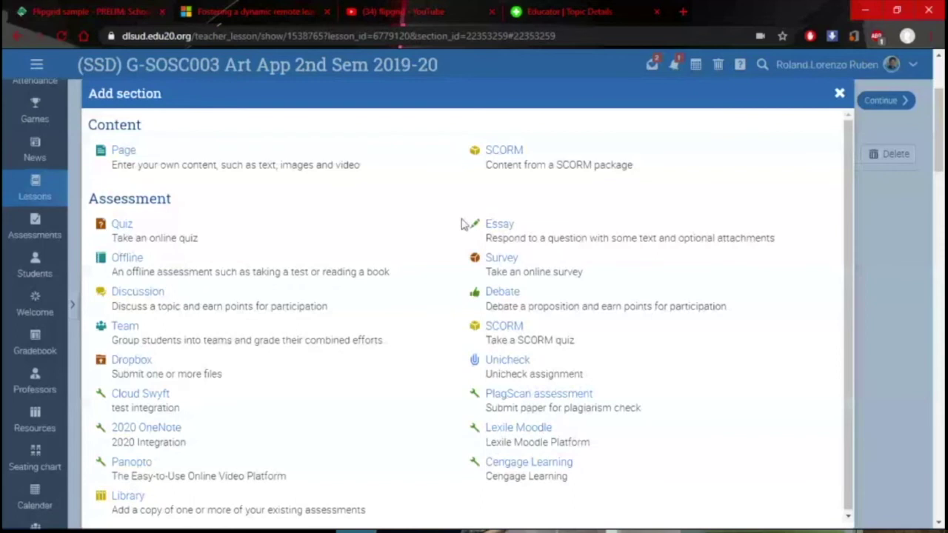
key("Escape")
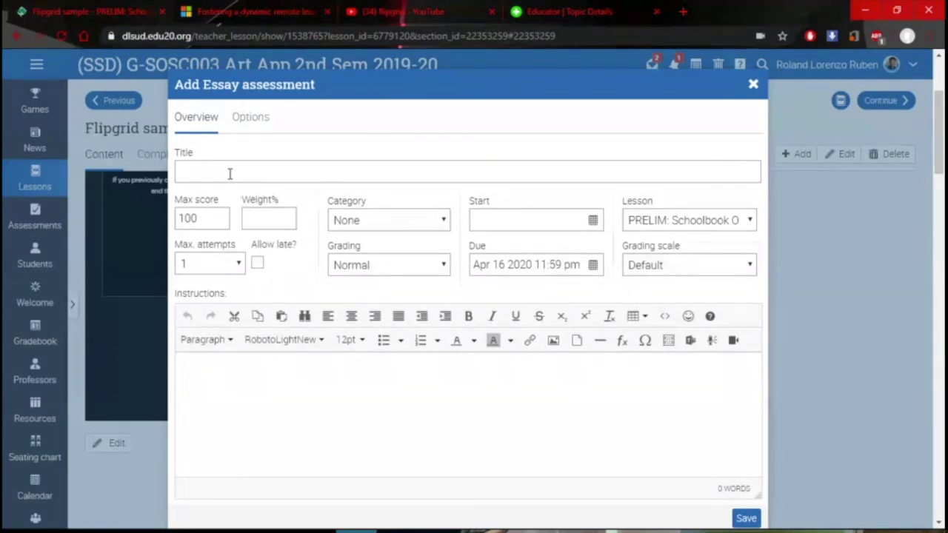
left_click(229, 173)
left_click(751, 85)
left_click(794, 157)
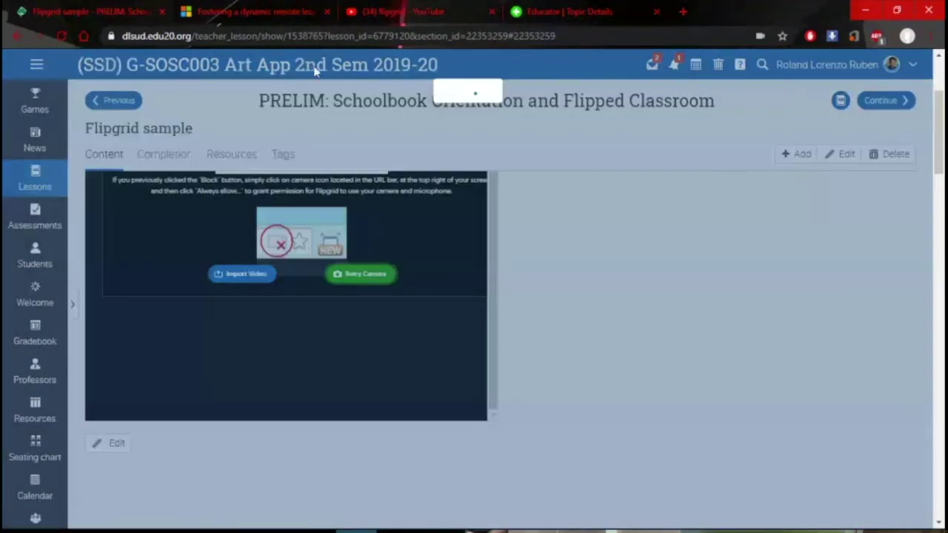
left_click(129, 259)
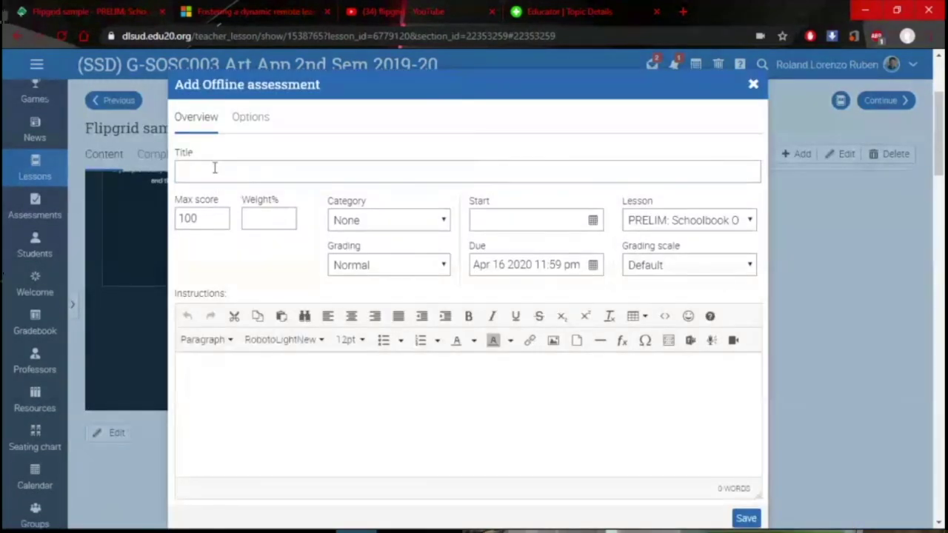
left_click(753, 85)
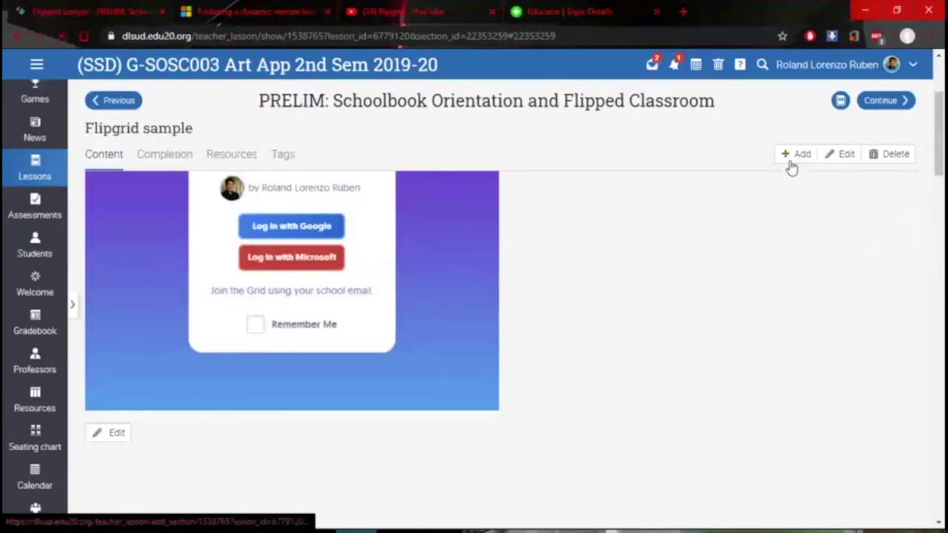
Step: Add an offline assessment titled 'Flipgrid reflection' in the Participation category
left_click(798, 154)
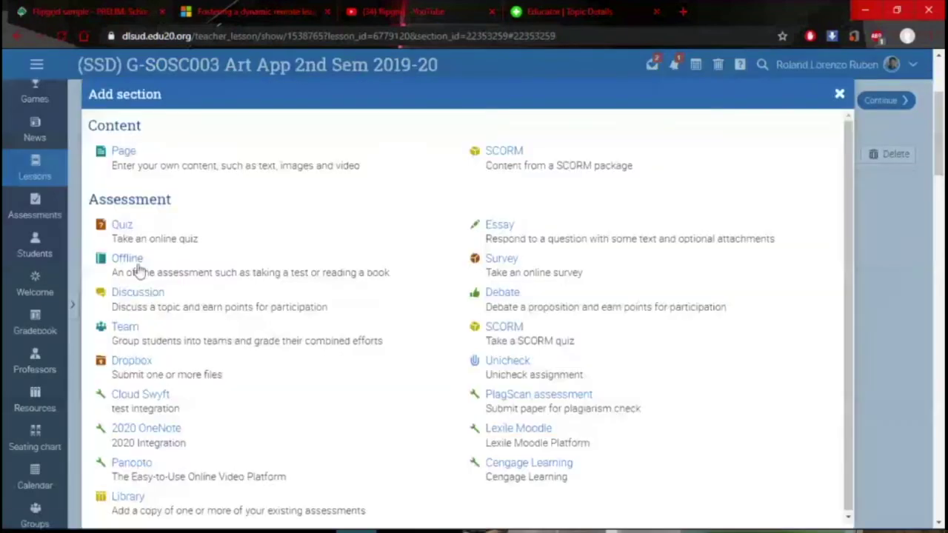
left_click(139, 267)
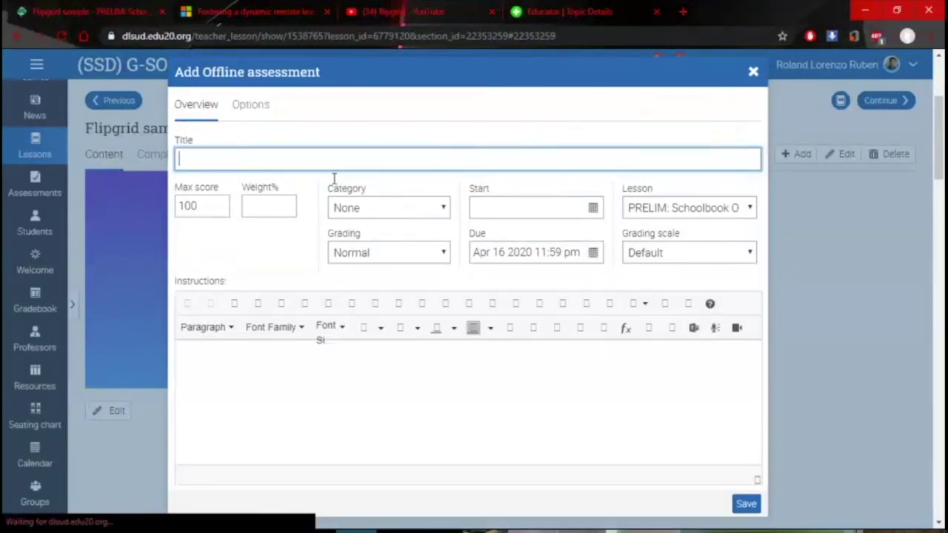
type("F")
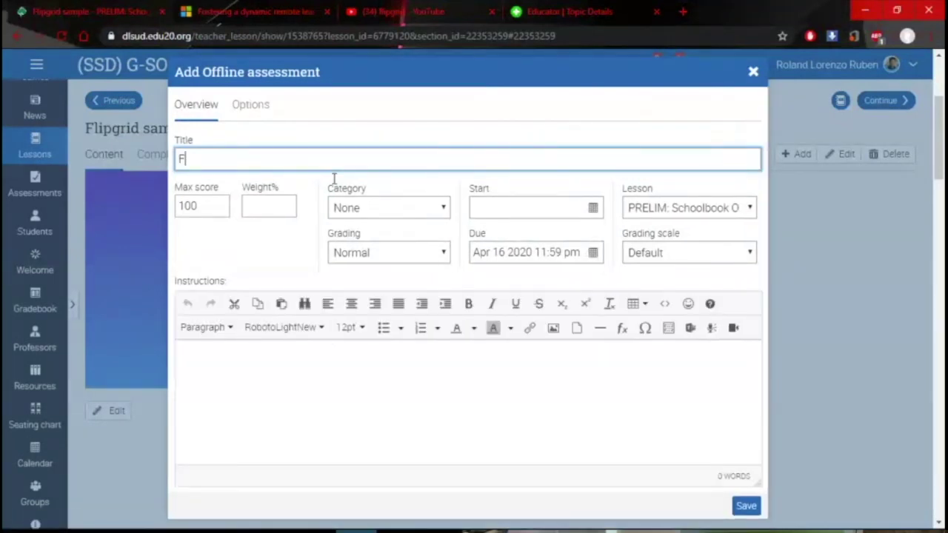
type("lipgrid reflection")
left_click(439, 212)
left_click(395, 222)
Step: Set the assessment to start Apr 16 and be due Apr 30 at 11:00 PM
left_click(530, 208)
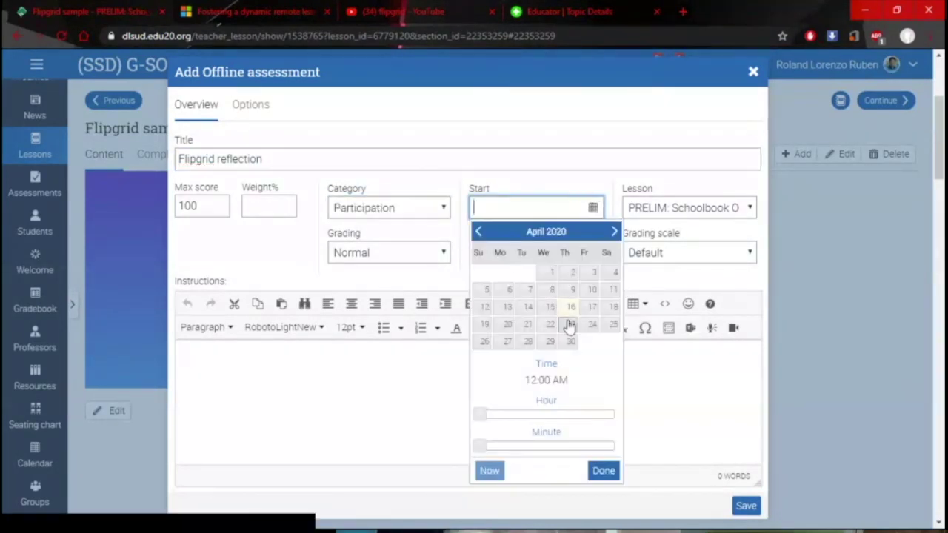
left_click(571, 307)
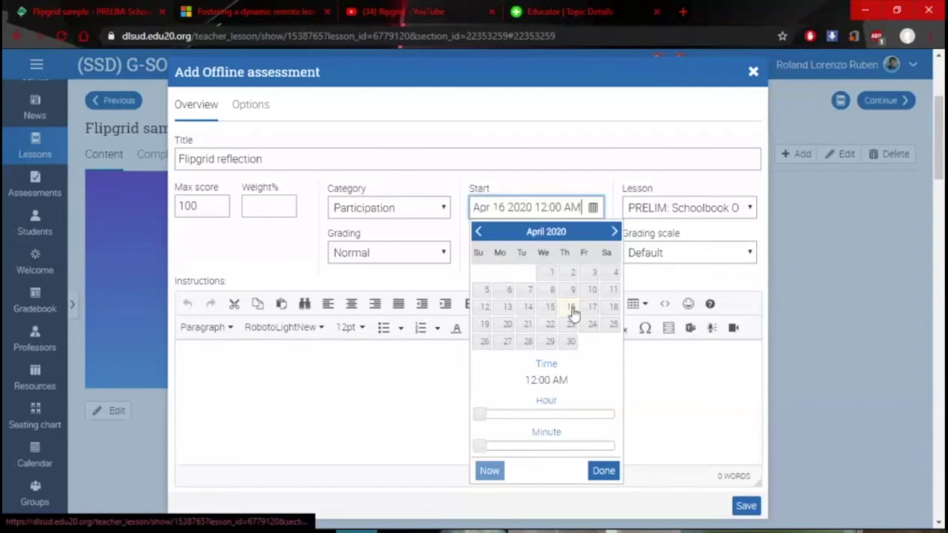
left_click(604, 471)
left_click(596, 251)
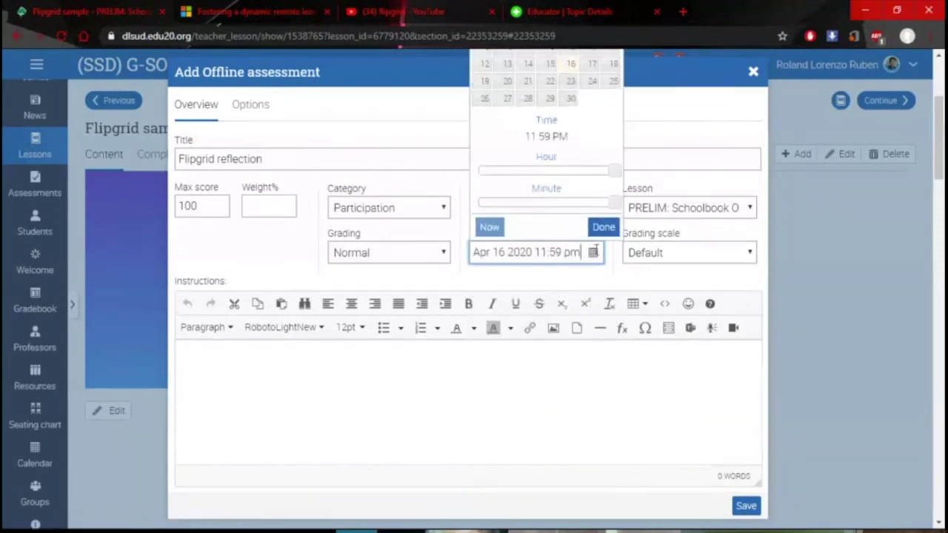
left_click(569, 101)
left_click_drag(614, 202, 452, 206)
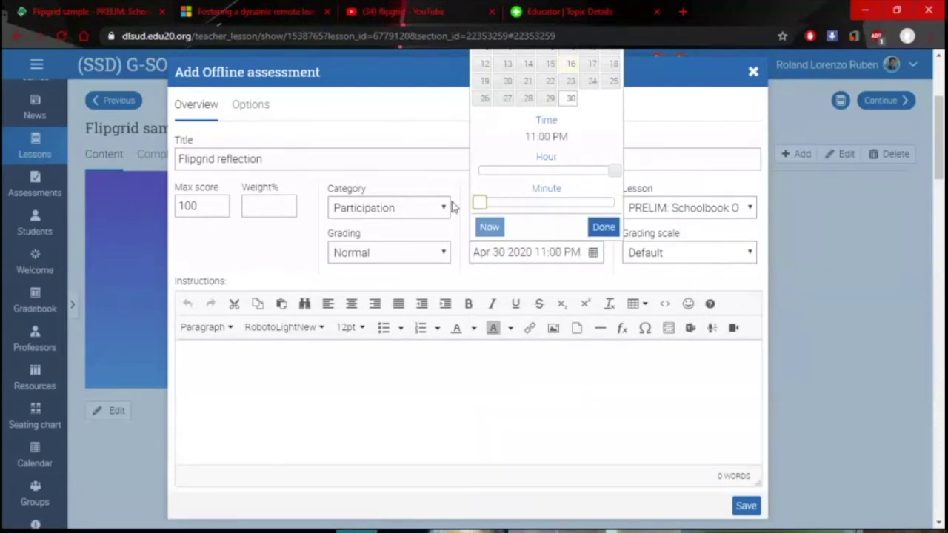
left_click(604, 228)
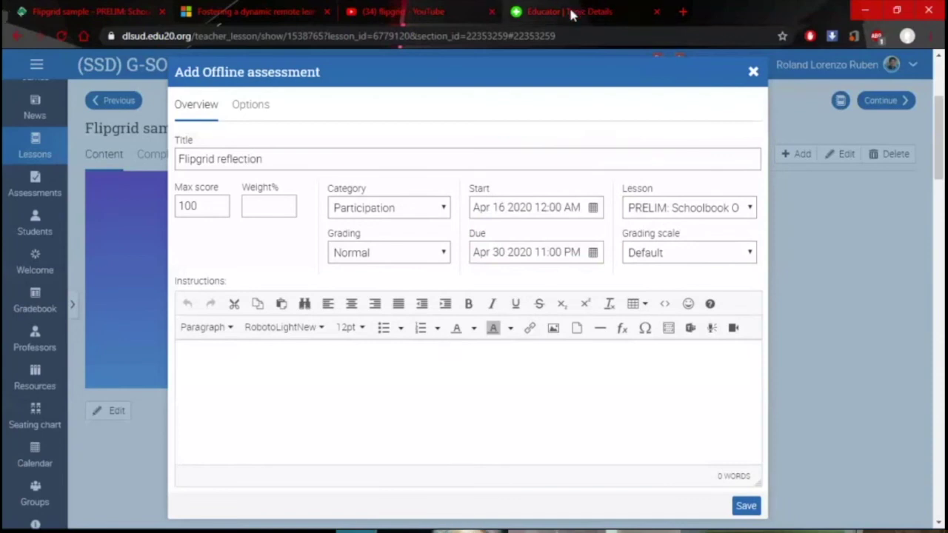
left_click(571, 14)
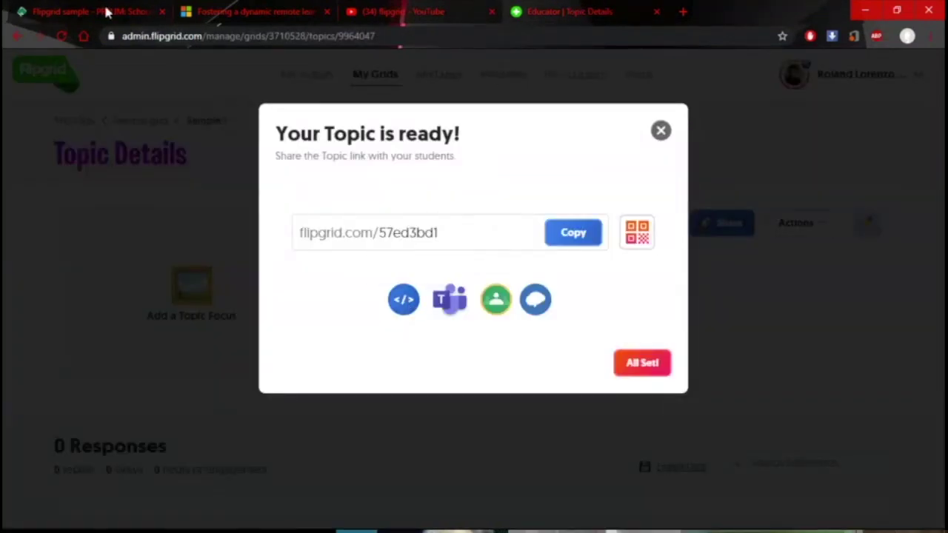
Step: Paste the Flipgrid Sample iframe embed code into the instructions' source and save 'Flipgrid reflection'
left_click(108, 12)
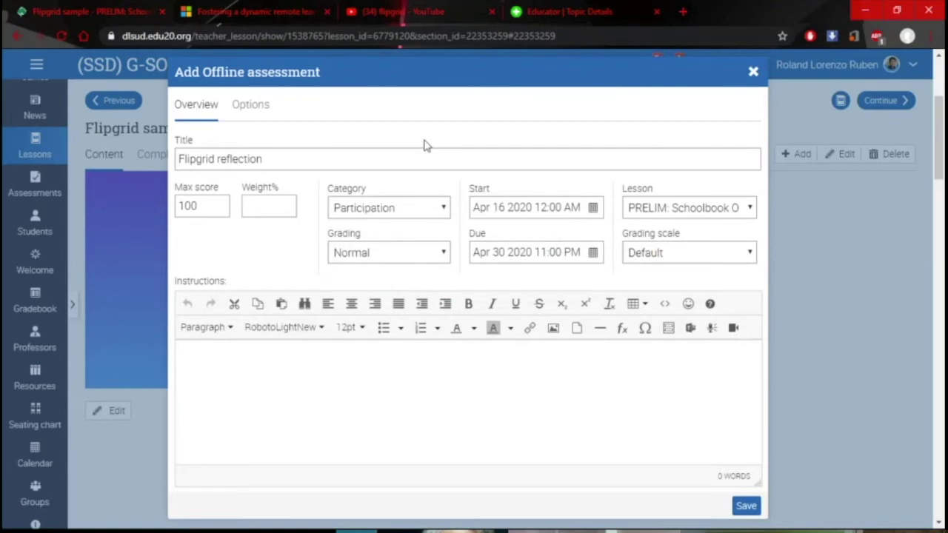
left_click(665, 309)
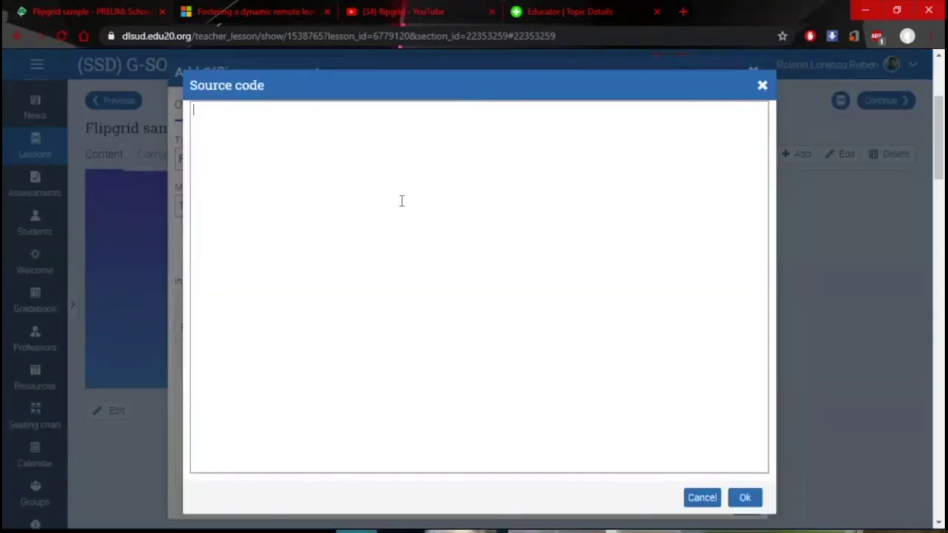
type("<iframe   width=\"600\"   height=\"600\"   frameBorder=\"0\"   src=\"https://flipgrid.com/57ed3bd1?embed=true\"   webkitallowfullscreen   mozallowfullscreen   allowfullscreen   allow=\"microphone; camera\"></iframe>")
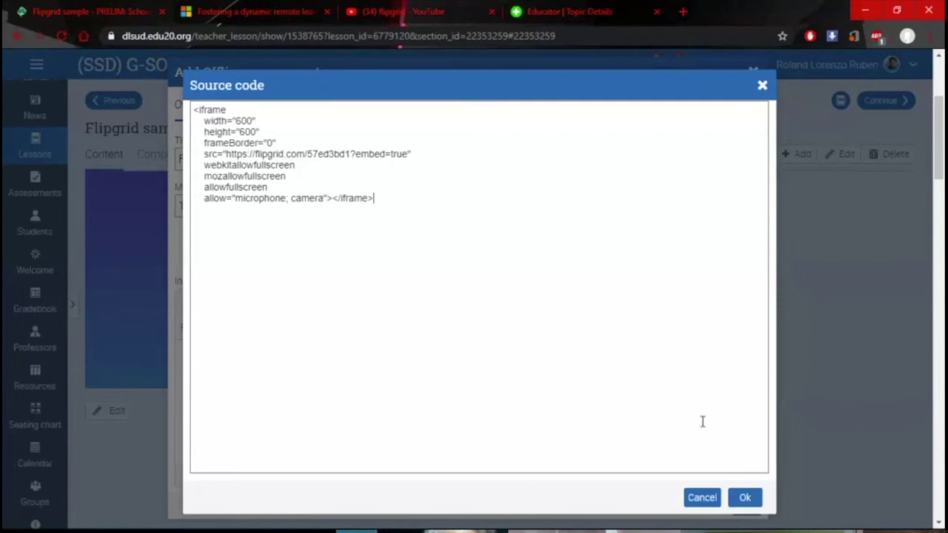
left_click(742, 498)
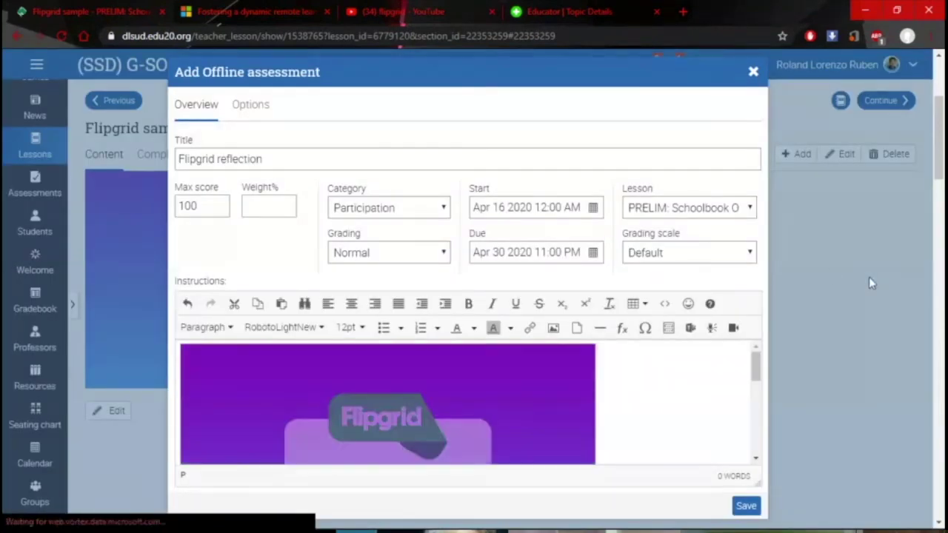
scroll(834, 259, "down", 2)
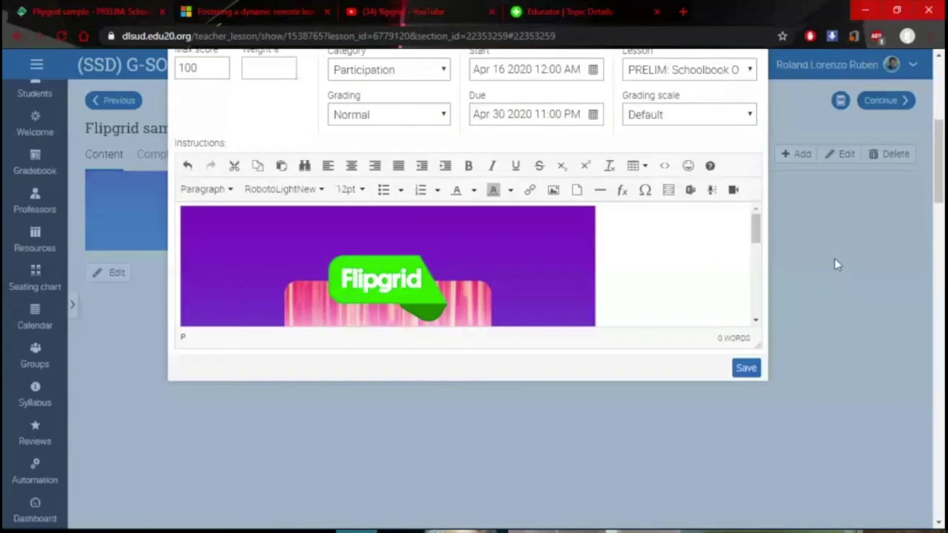
left_click(747, 370)
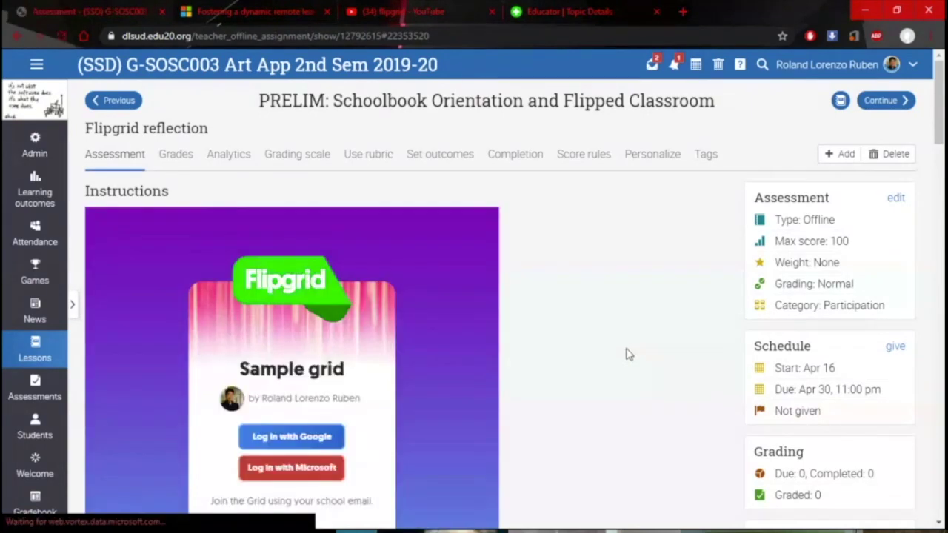
Step: Sign in to the embedded Sample grid with Microsoft
scroll(626, 355, "down", 3)
scroll(626, 356, "up", 2)
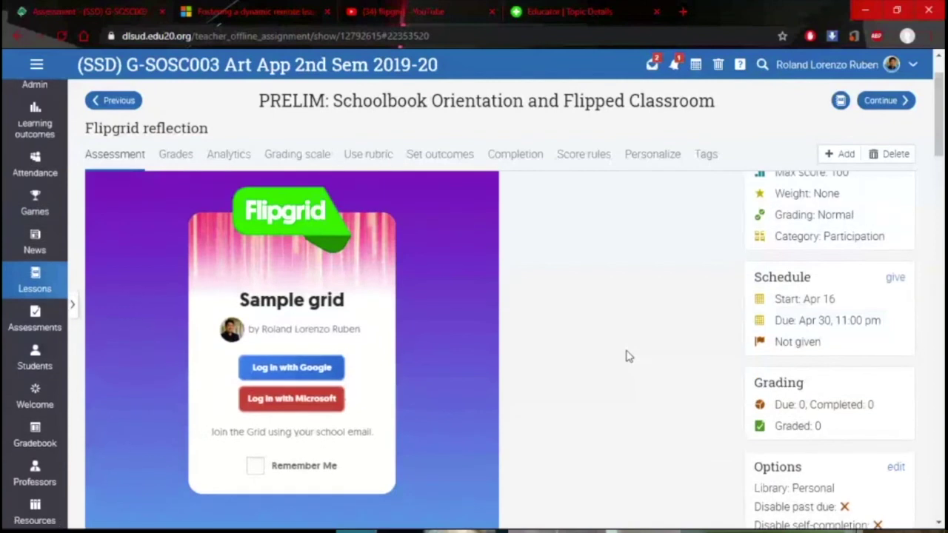
scroll(430, 363, "down", 1)
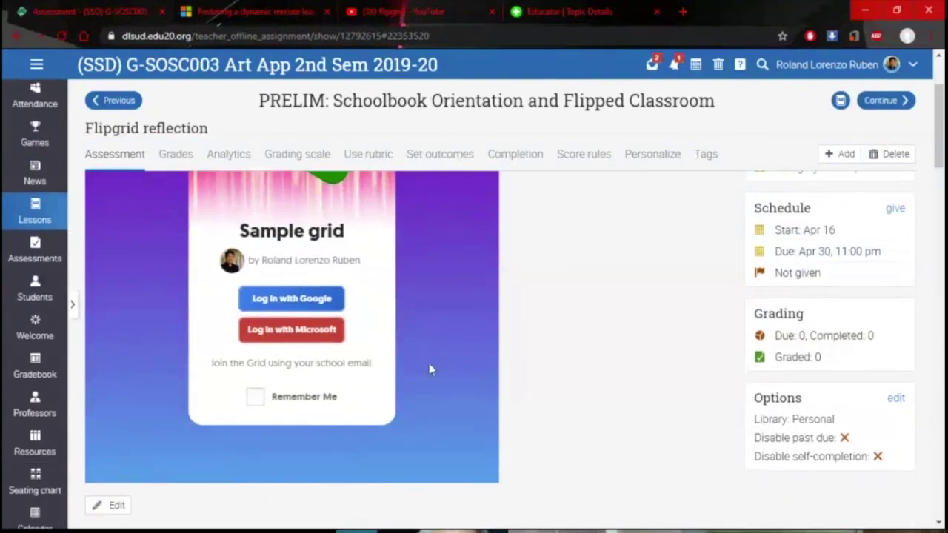
left_click(290, 337)
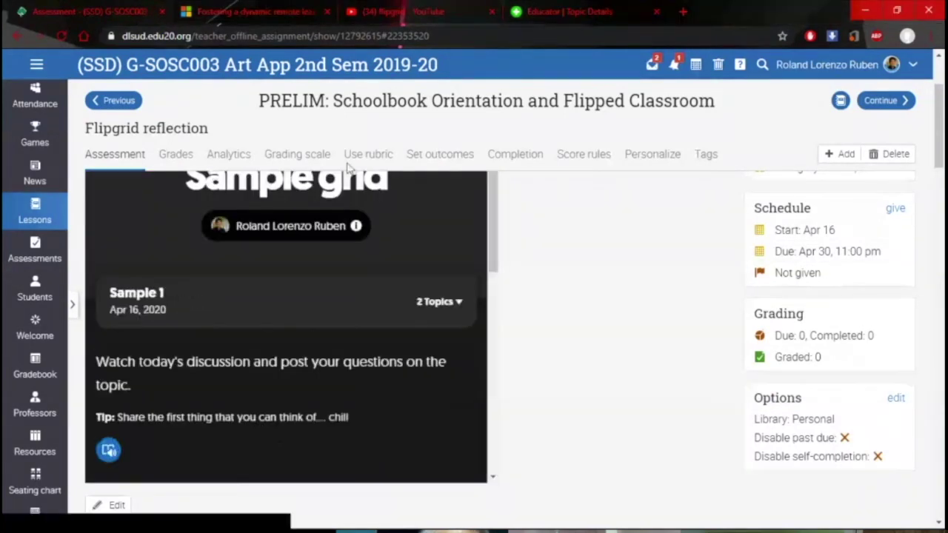
Step: Start recording a response in the embedded grid and close the Camera and Mic Help
scroll(357, 370, "up", 2)
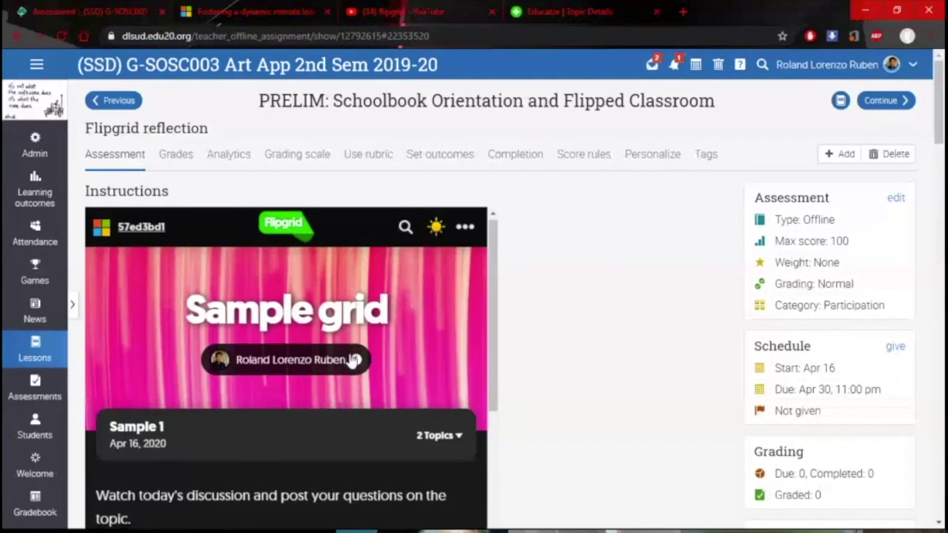
scroll(354, 361, "down", 3)
scroll(351, 361, "down", 3)
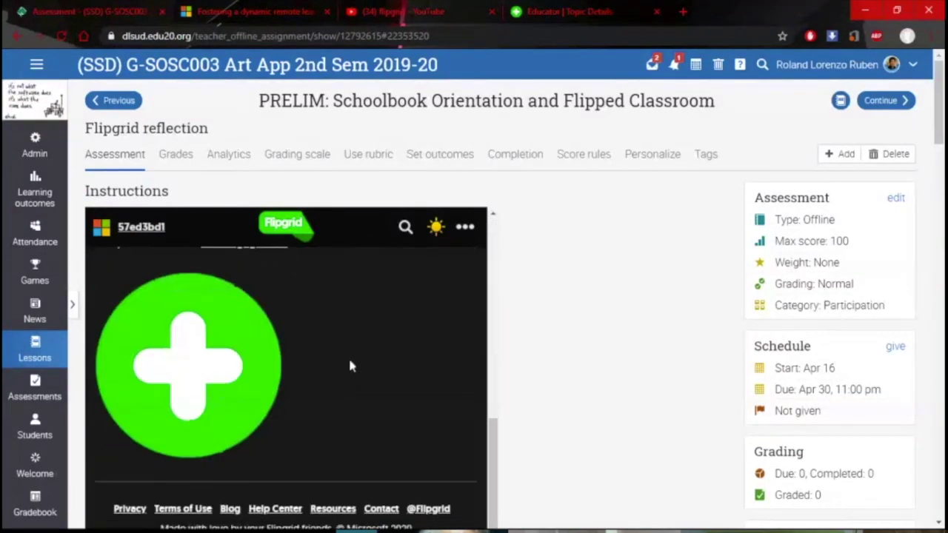
left_click(189, 376)
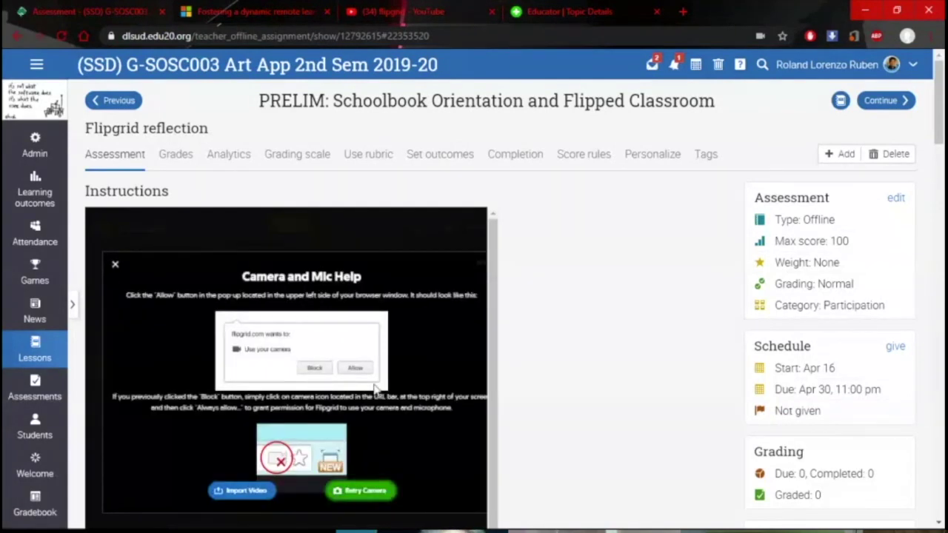
left_click(116, 265)
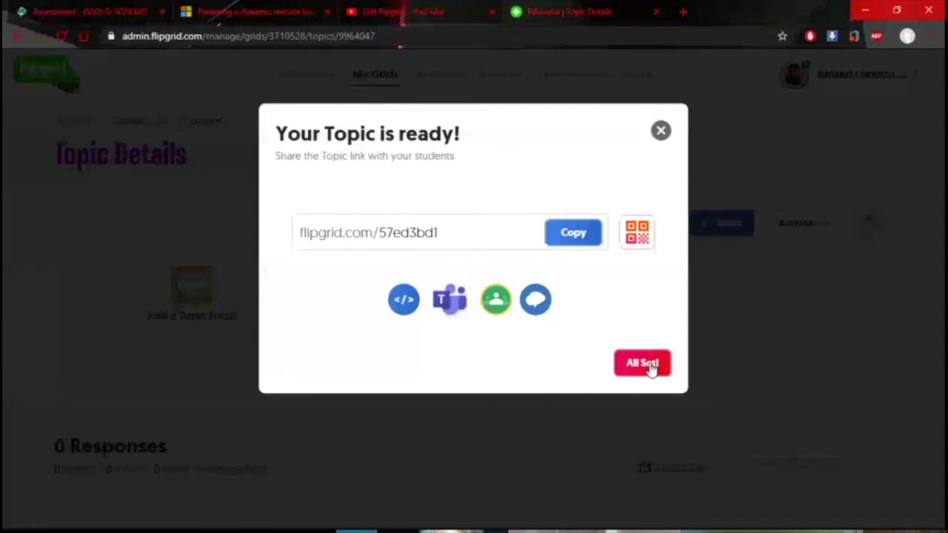
Step: Dismiss the 'Your Topic is ready!' notice with All Set!
left_click(642, 363)
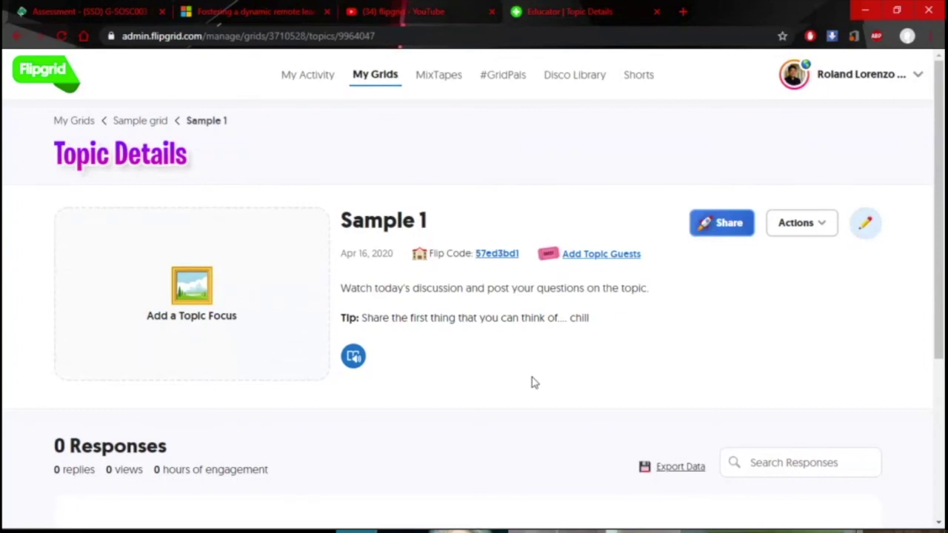
scroll(514, 387, "down", 4)
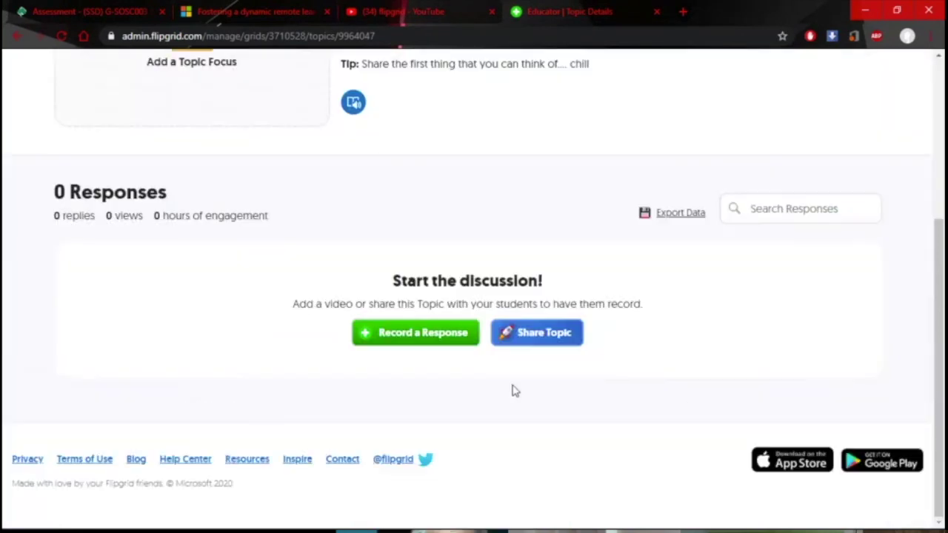
scroll(519, 254, "up", 3)
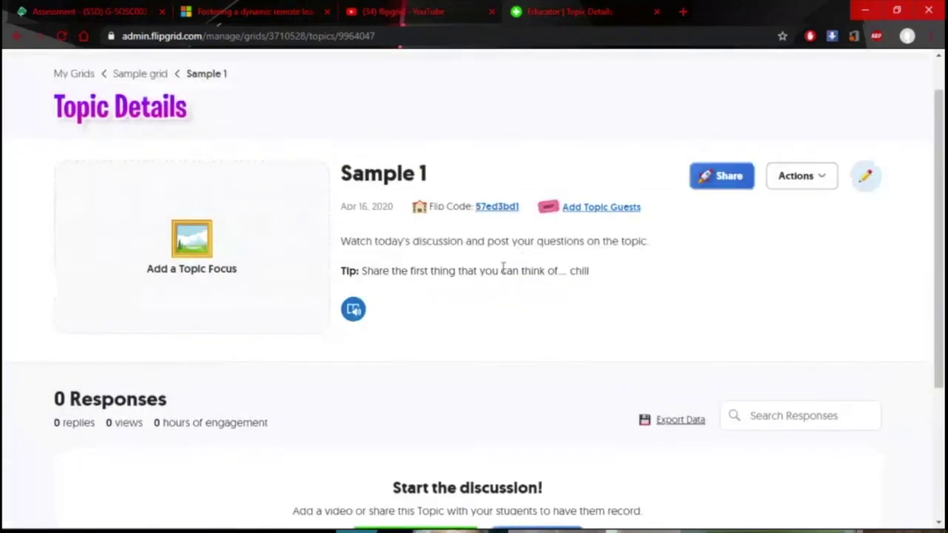
scroll(482, 364, "down", 3)
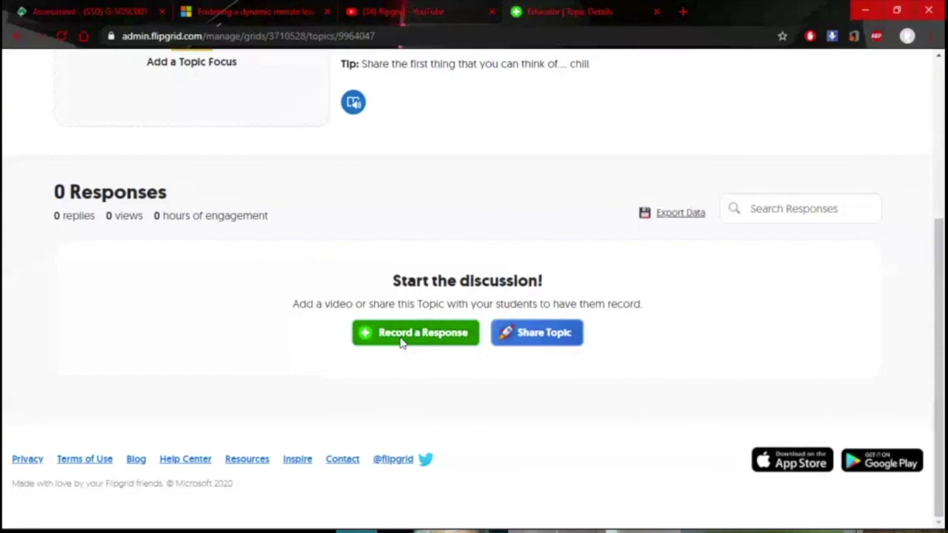
Step: Start a response, allow camera access, close the camera help and reload the topic page
left_click(402, 341)
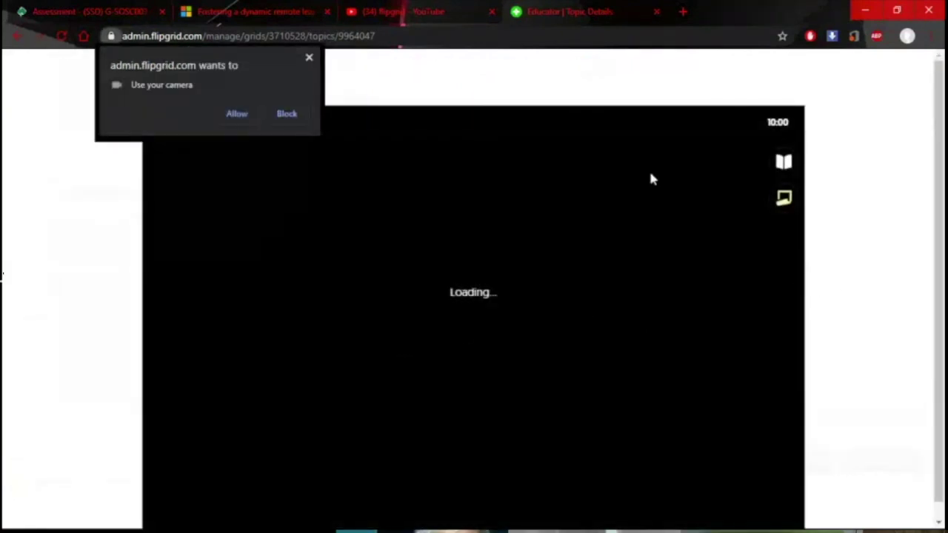
left_click(235, 114)
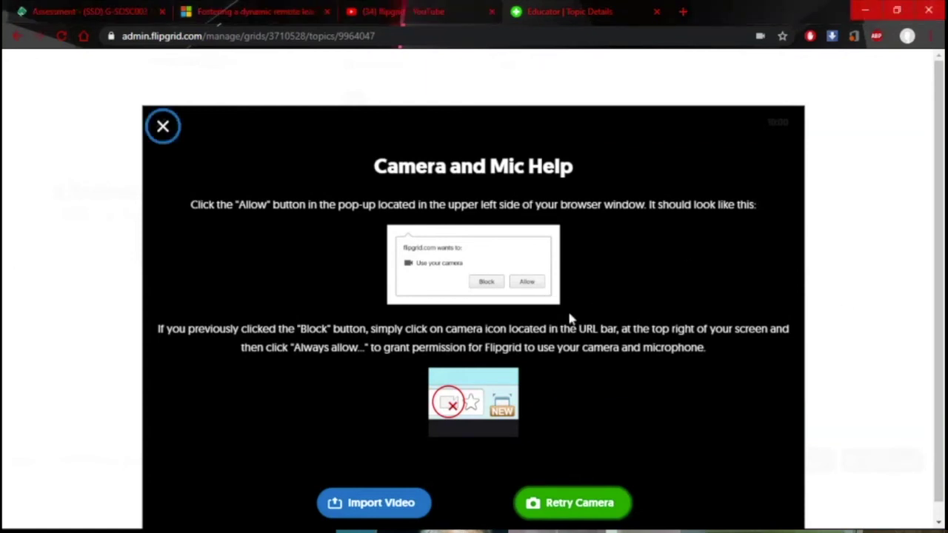
left_click(164, 128)
left_click(62, 37)
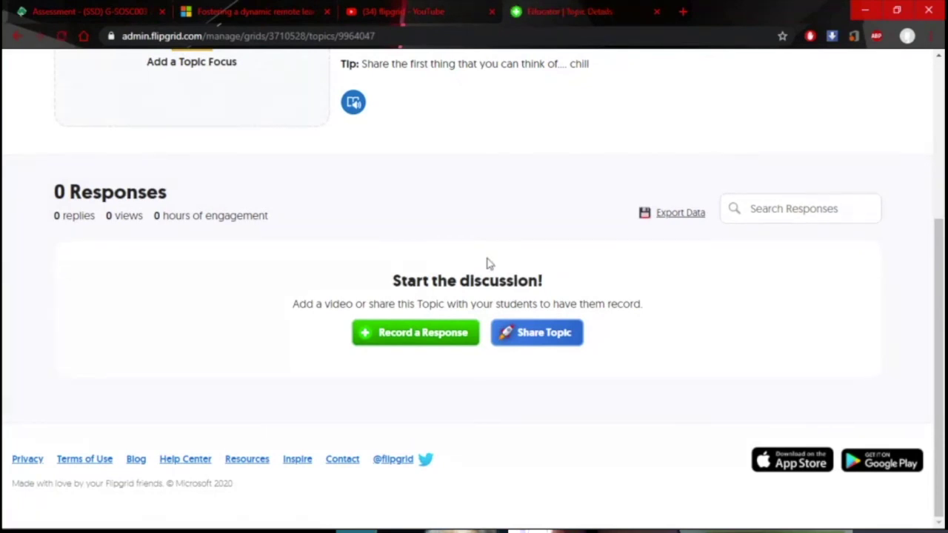
Step: Reopen the recorder, compare the video filters, and settle on the warm orange Old Town filter
left_click(403, 337)
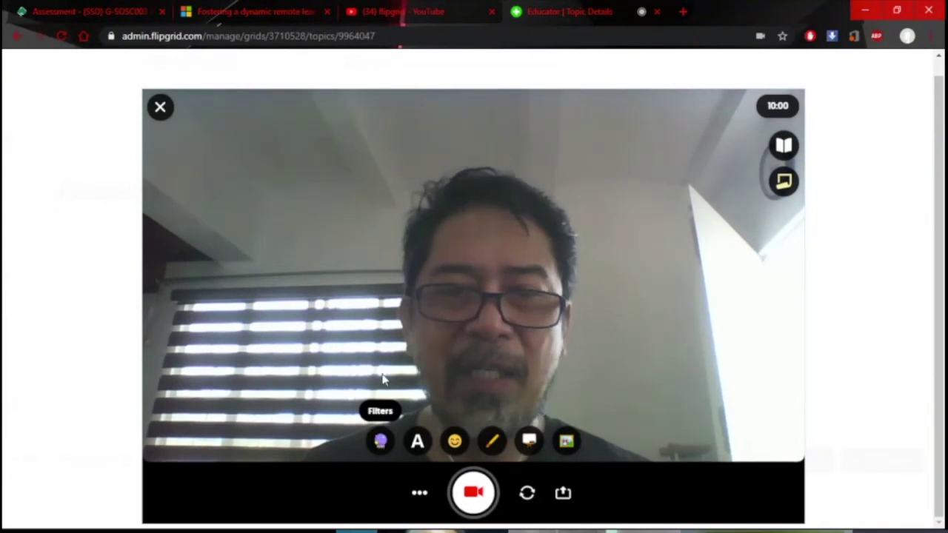
left_click(380, 442)
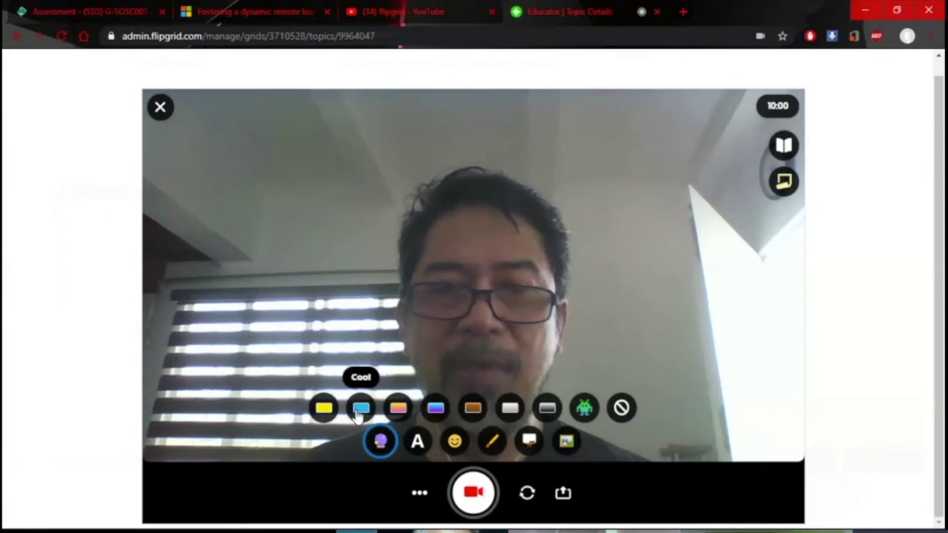
left_click(359, 411)
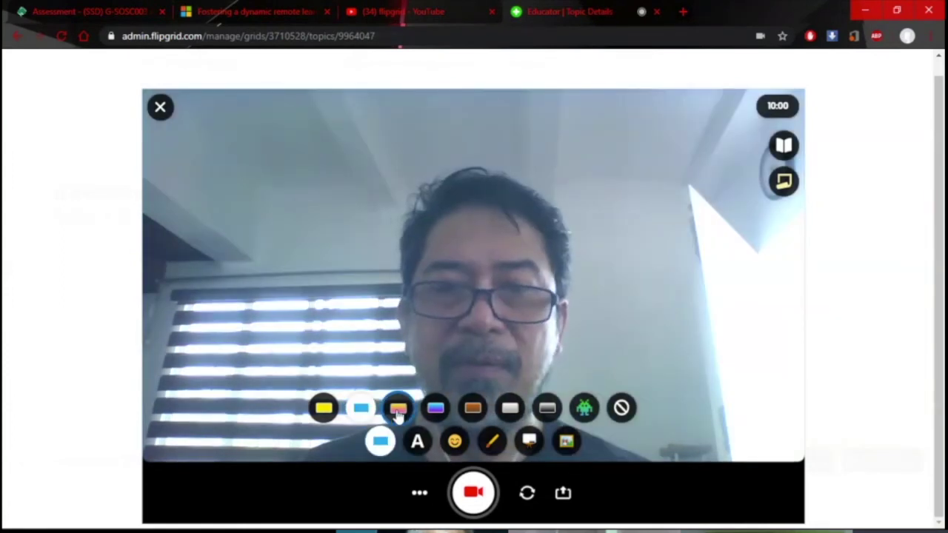
left_click(398, 411)
left_click(435, 409)
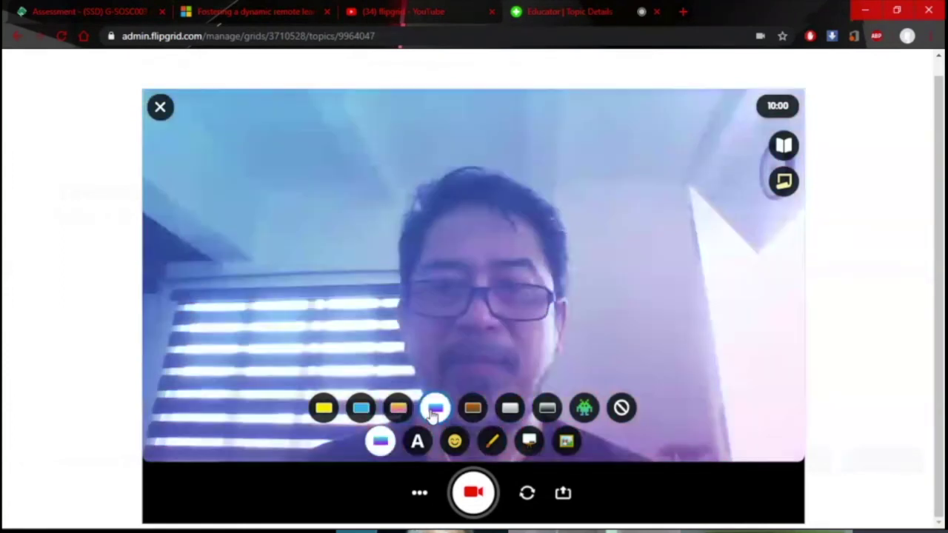
left_click(474, 409)
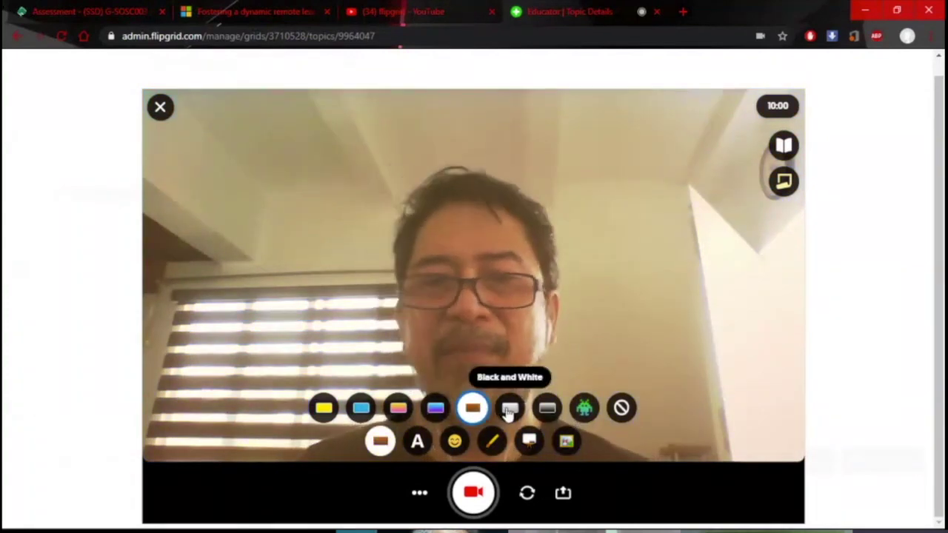
left_click(510, 412)
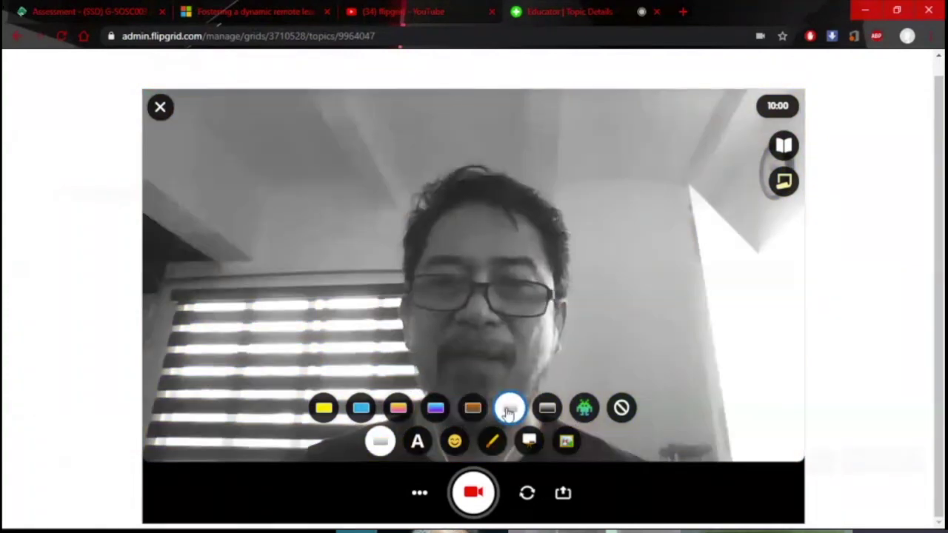
left_click(548, 412)
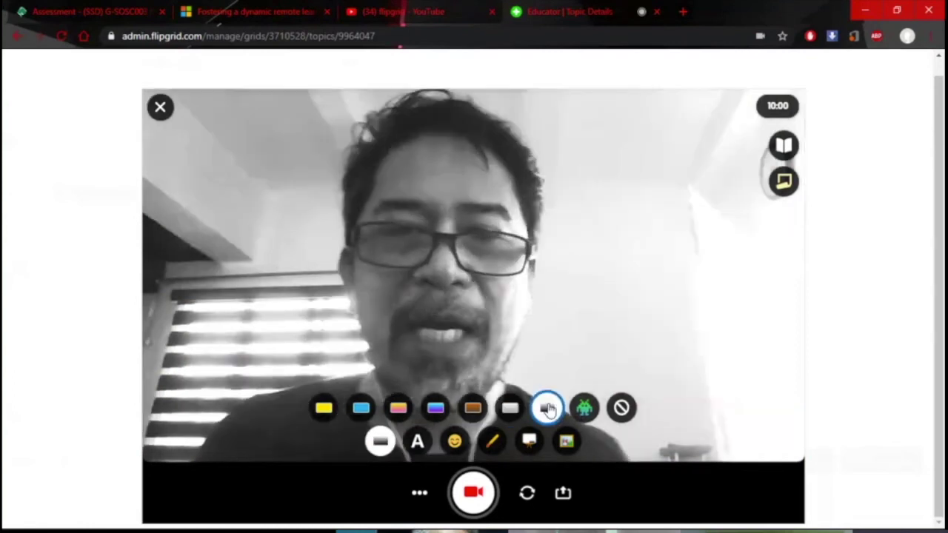
left_click(584, 411)
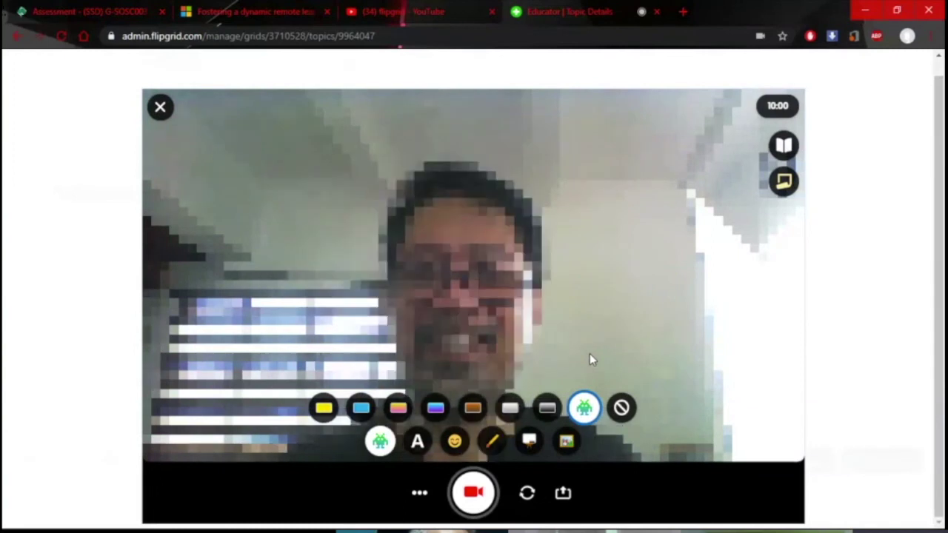
left_click(474, 411)
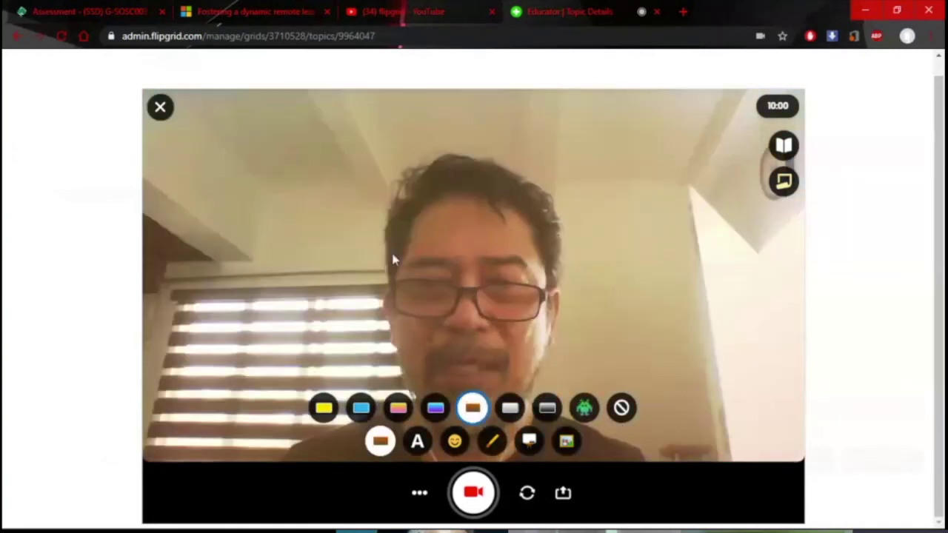
Step: Add a white 'hello!' caption, moved to the upper left and tilted counter-clockwise
left_click(417, 442)
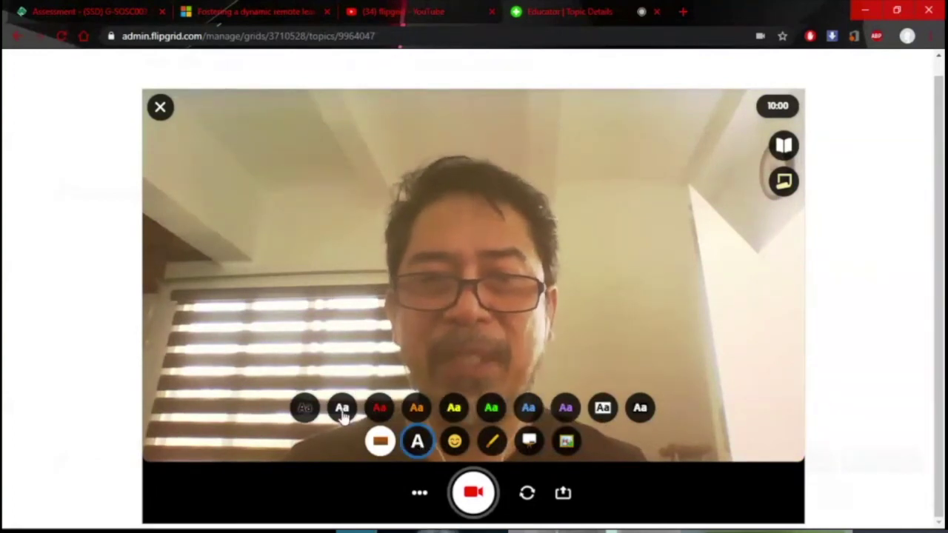
left_click(343, 409)
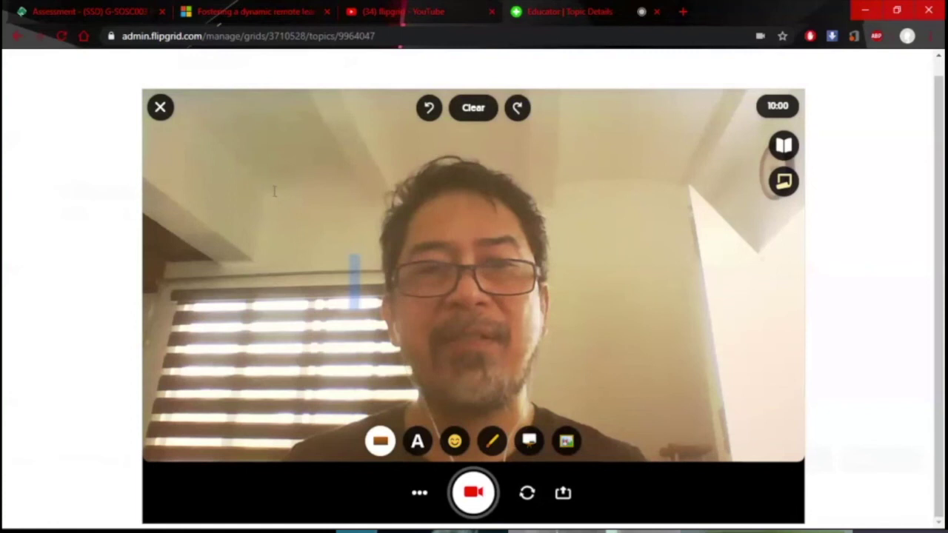
type("h")
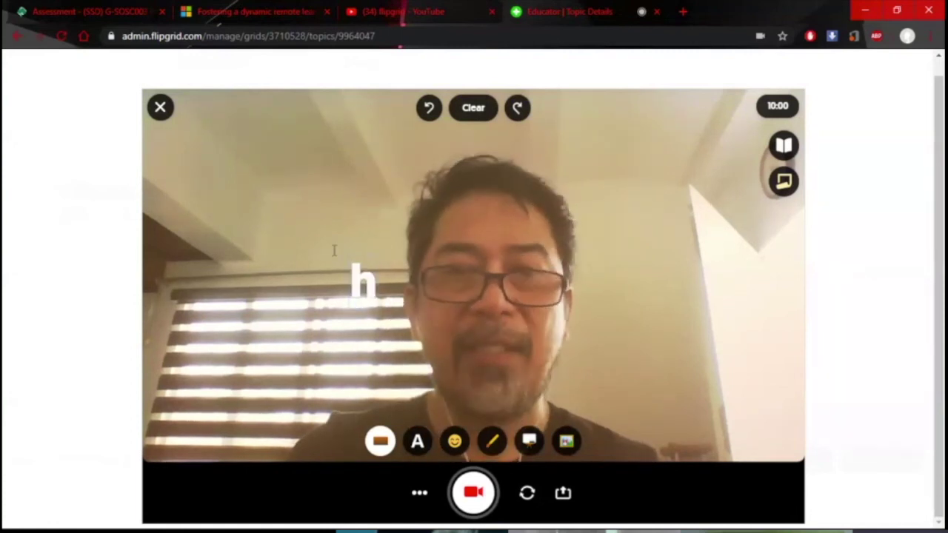
type("ello!")
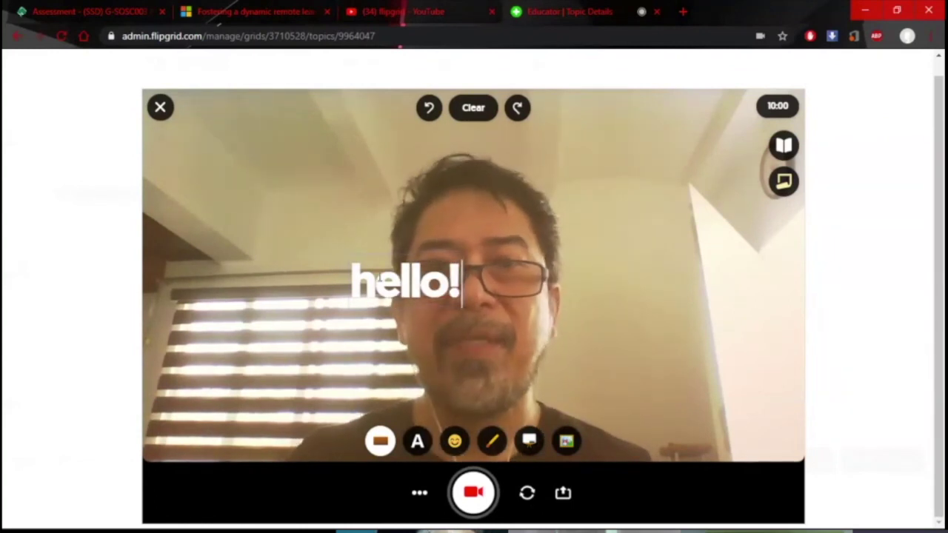
mouse_move(378, 274)
left_mouse_down()
mouse_move(305, 166)
mouse_move(314, 201)
mouse_move(266, 196)
left_mouse_up()
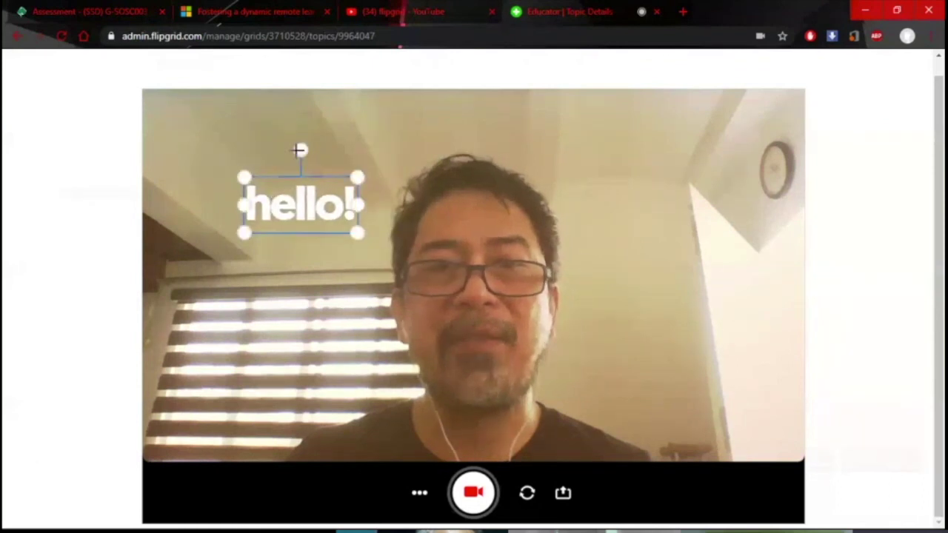
left_click_drag(300, 150, 259, 148)
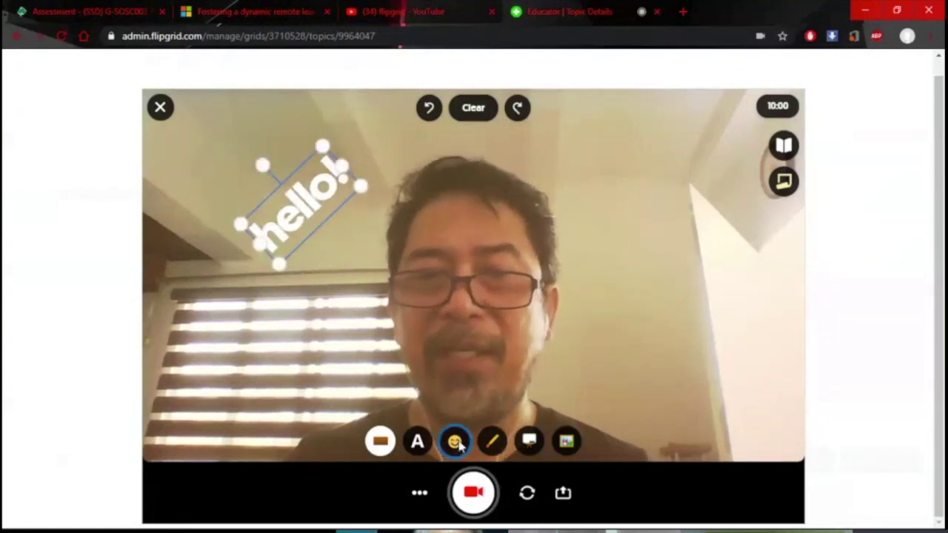
Step: Add an enlarged party-face emoji sticker on the right side of the video, near the wall
left_click(455, 441)
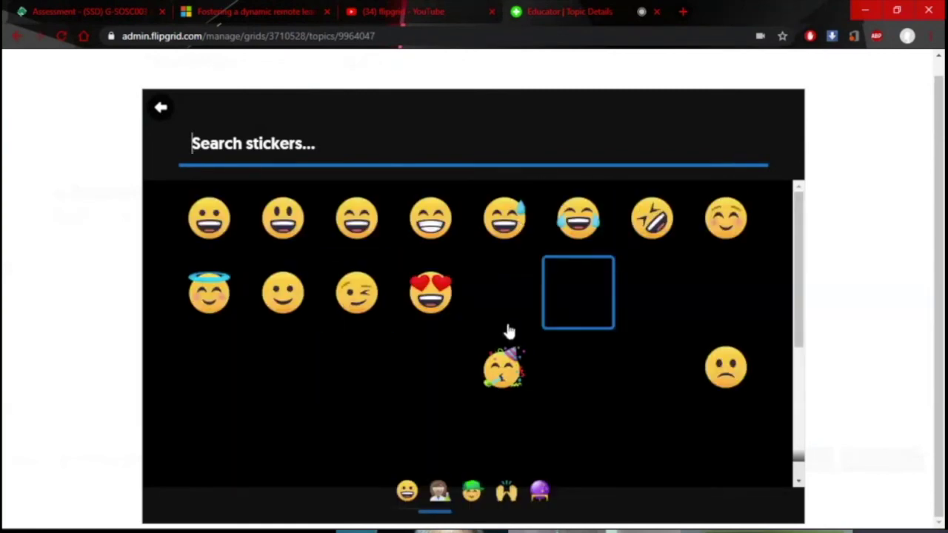
left_click(506, 374)
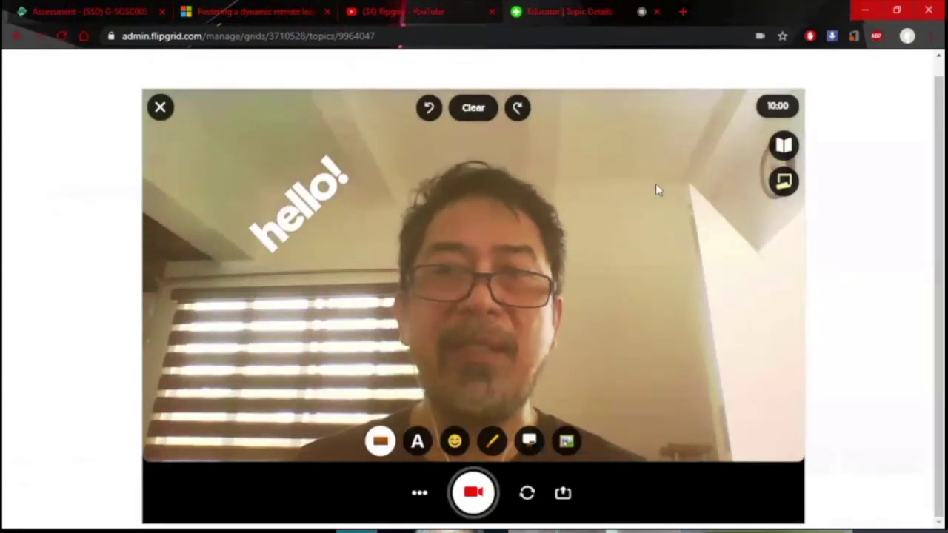
left_click_drag(495, 253, 567, 191)
left_click_drag(623, 243, 652, 275)
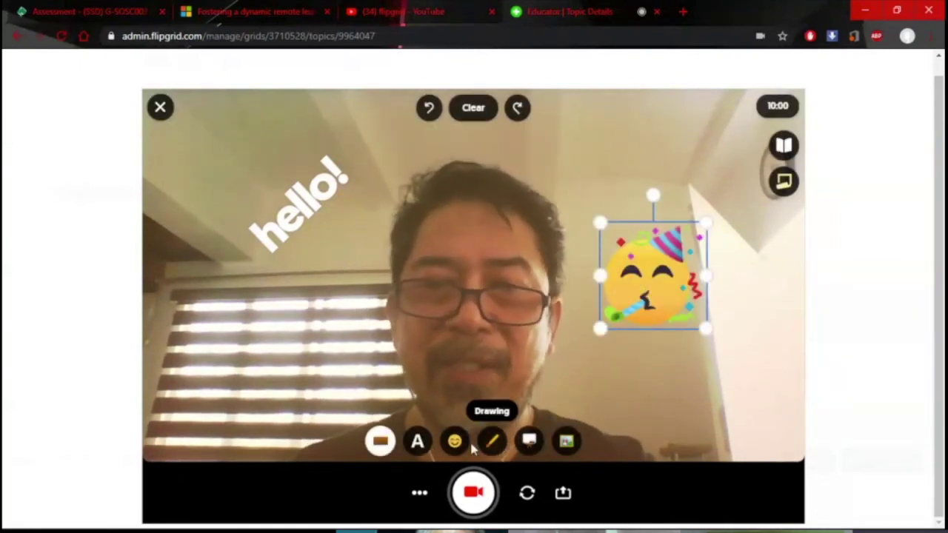
left_click(492, 442)
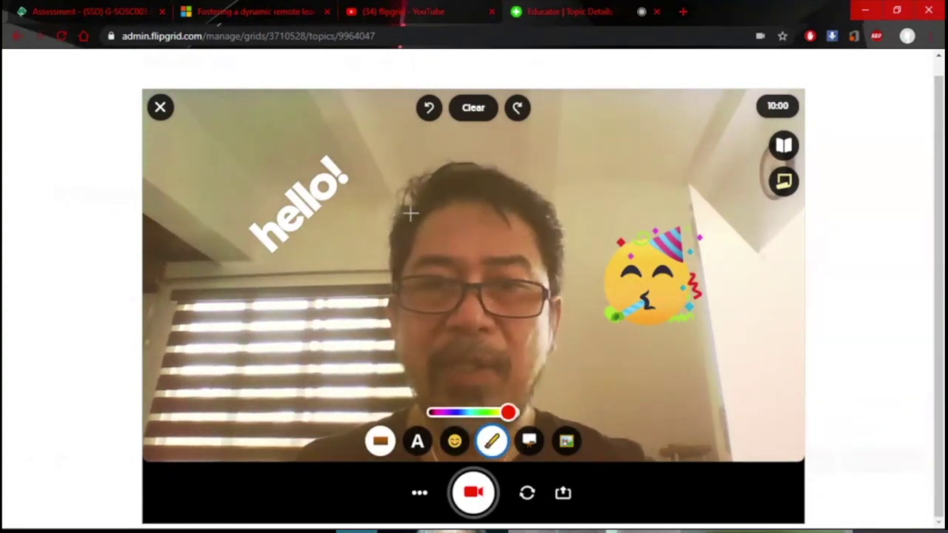
Step: Sketch a red hat brim and crown over the head, with two small eye loops
left_click_drag(349, 245, 627, 222)
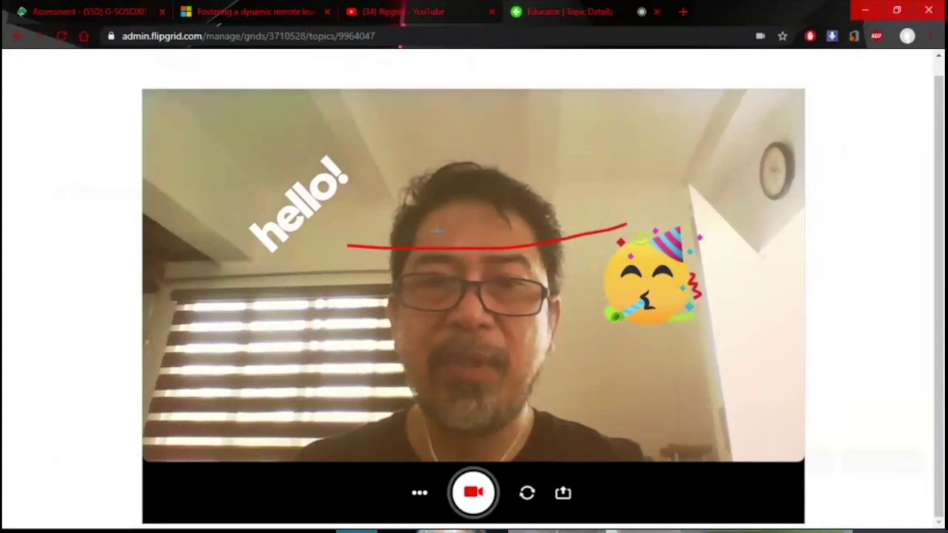
mouse_move(400, 244)
left_mouse_down()
mouse_move(397, 195)
mouse_move(419, 151)
mouse_move(525, 148)
mouse_move(529, 190)
mouse_move(554, 240)
left_mouse_up()
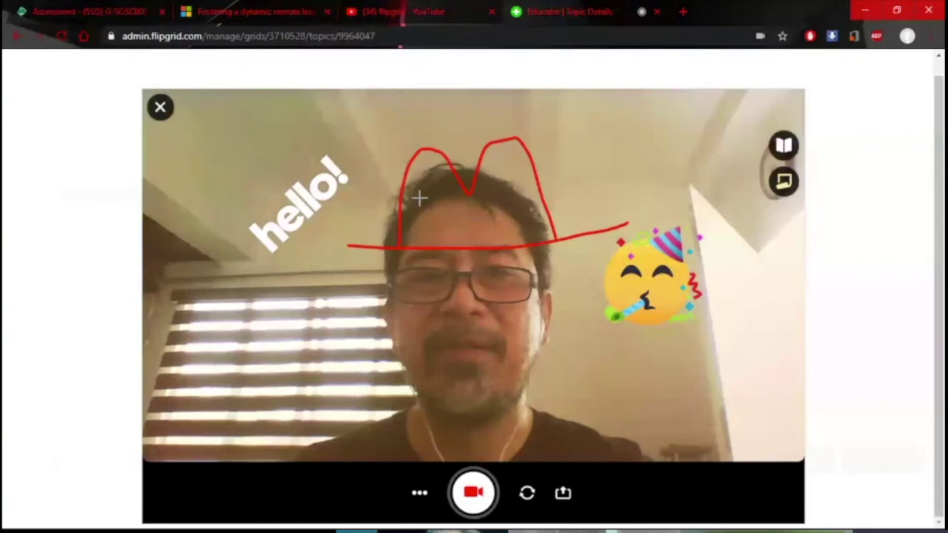
left_click_drag(429, 197, 448, 195)
left_click_drag(504, 205, 514, 212)
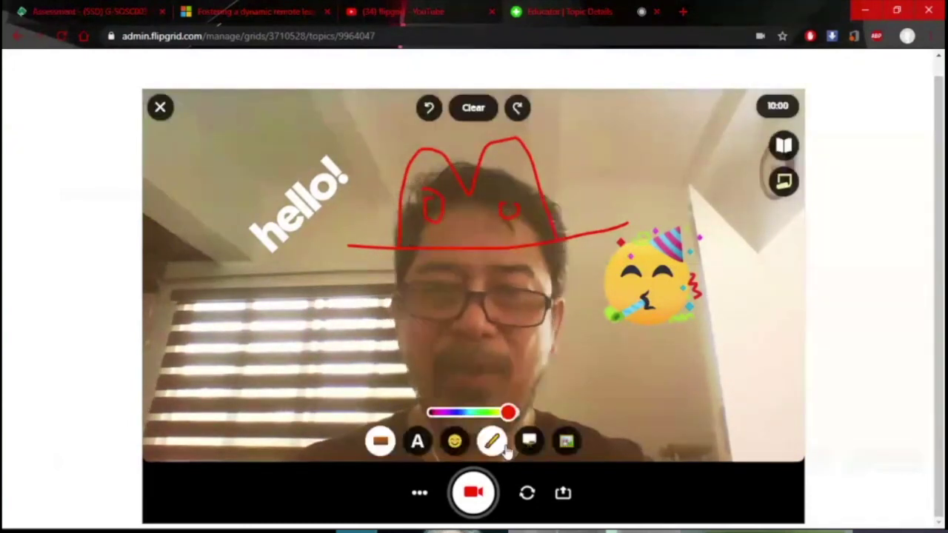
left_click(530, 442)
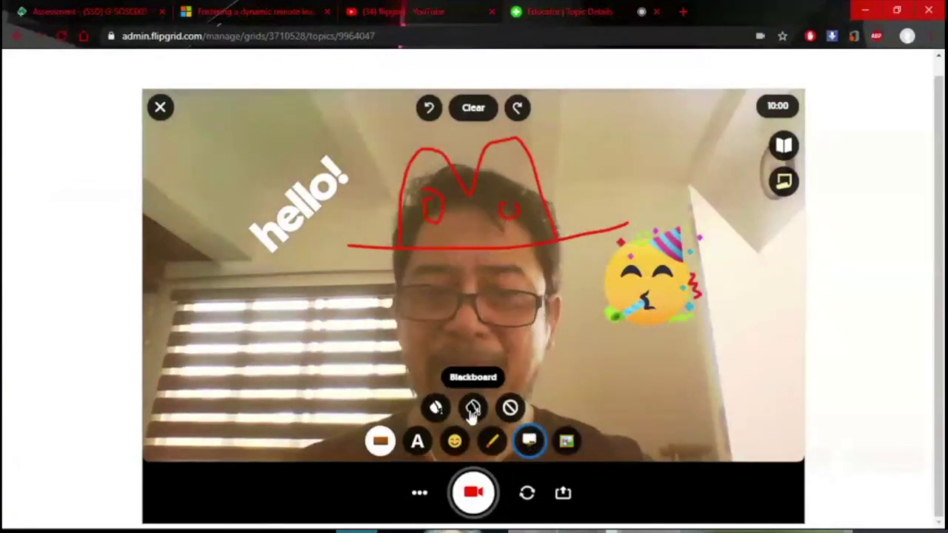
Step: Cover the video with a whiteboard and handwrite '12 + 3 = 15' in black
left_click(435, 410)
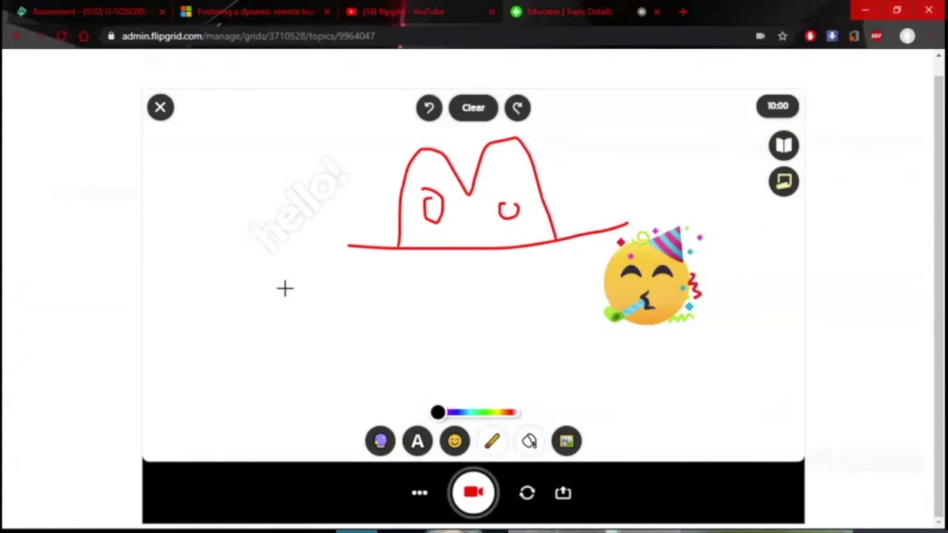
mouse_move(285, 289)
left_mouse_down()
mouse_move(290, 341)
mouse_move(328, 313)
mouse_move(333, 338)
left_mouse_up()
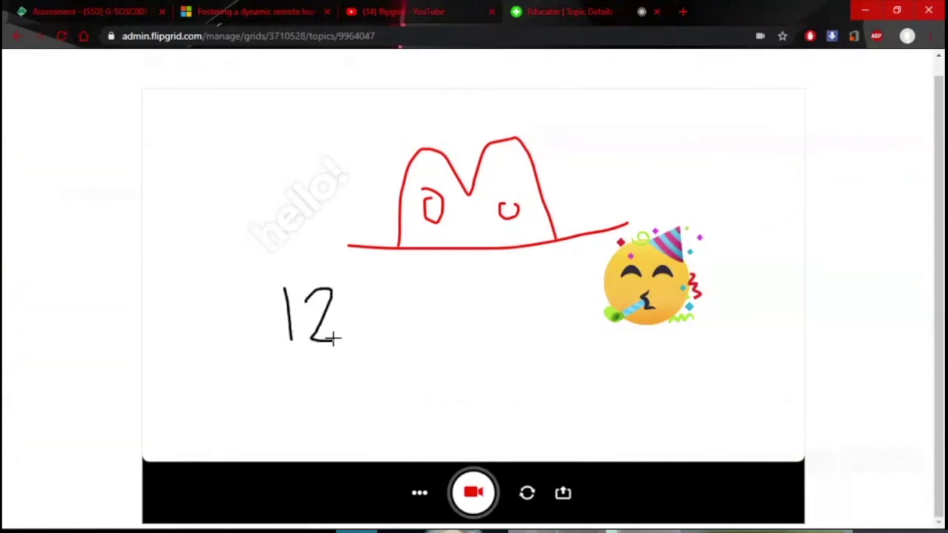
mouse_move(368, 302)
left_mouse_down()
mouse_move(368, 324)
mouse_move(417, 294)
mouse_move(447, 329)
mouse_move(417, 340)
left_mouse_up()
left_click_drag(467, 312, 489, 311)
left_click_drag(467, 325, 508, 334)
mouse_move(518, 295)
left_mouse_down()
mouse_move(542, 305)
mouse_move(527, 337)
left_mouse_up()
left_click_drag(523, 291, 555, 285)
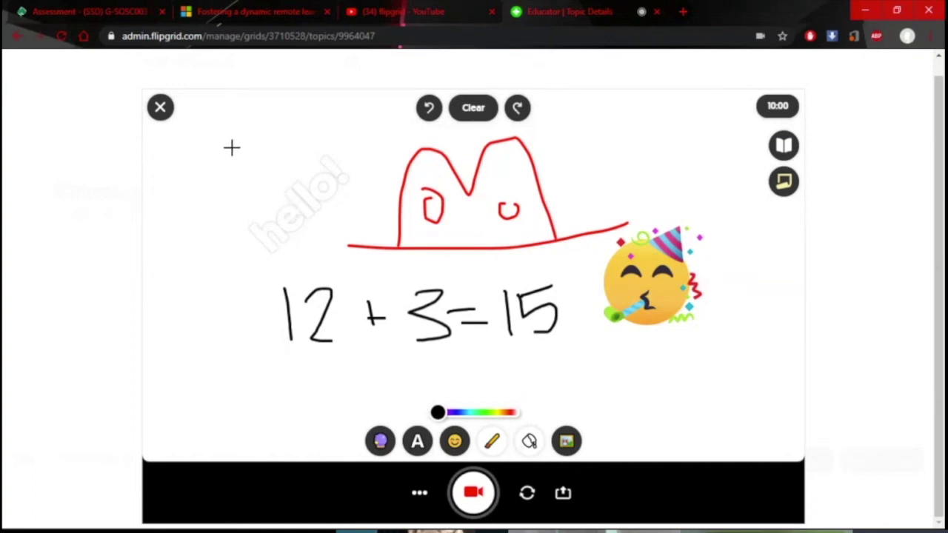
Step: Write '10 + 2 = 12' above it and draw a line out to the 15
left_click_drag(229, 132, 233, 166)
mouse_move(248, 131)
left_mouse_down()
mouse_move(289, 152)
mouse_move(331, 140)
mouse_move(336, 157)
mouse_move(357, 142)
mouse_move(378, 159)
mouse_move(394, 125)
mouse_move(398, 147)
mouse_move(412, 146)
left_mouse_up()
mouse_move(244, 184)
left_mouse_down()
mouse_move(246, 208)
mouse_move(300, 205)
mouse_move(308, 194)
mouse_move(357, 200)
mouse_move(354, 219)
mouse_move(392, 204)
left_mouse_up()
left_click_drag(375, 215, 393, 213)
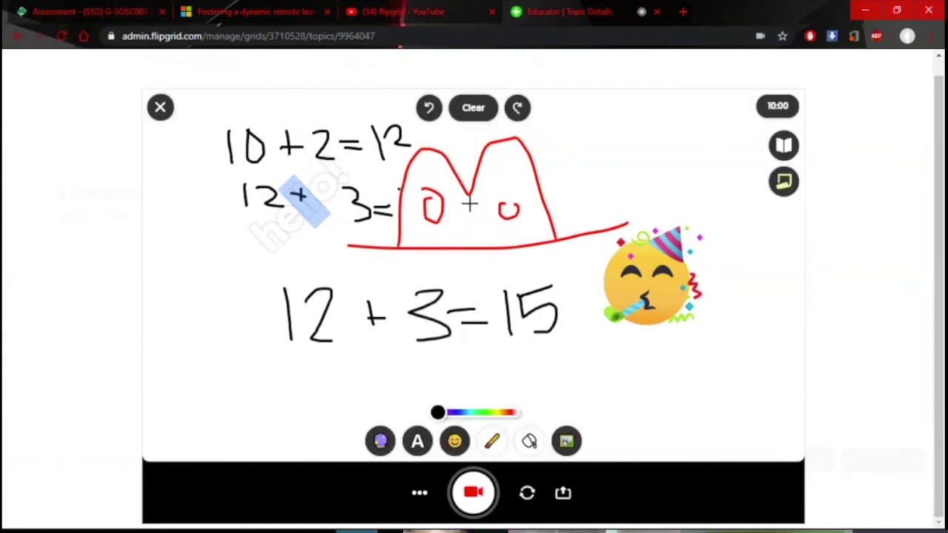
left_click_drag(482, 170, 629, 185)
mouse_move(598, 146)
left_mouse_down()
mouse_move(601, 169)
mouse_move(618, 175)
mouse_move(657, 152)
left_mouse_up()
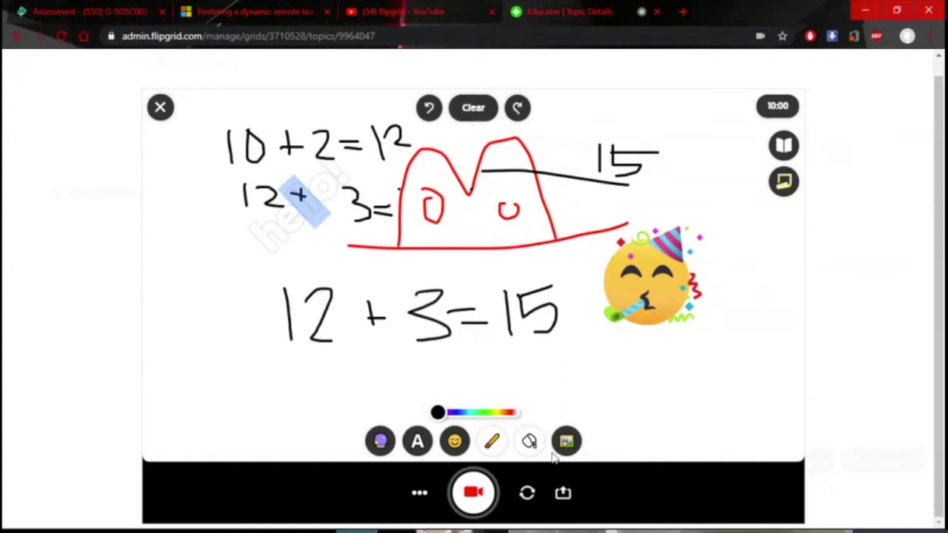
Step: Switch the board to Blackboard, then clear the boards so the sums overlay the camera feed
left_click(529, 442)
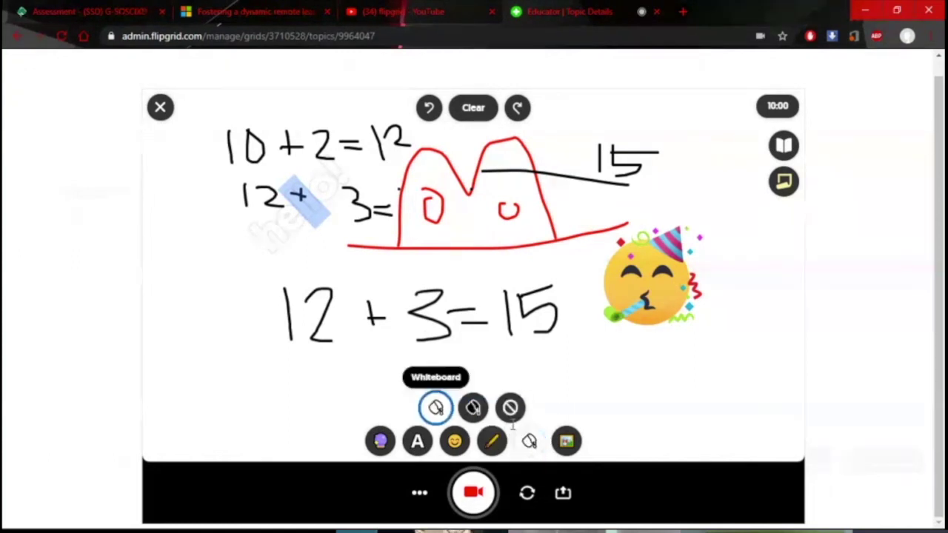
left_click(473, 409)
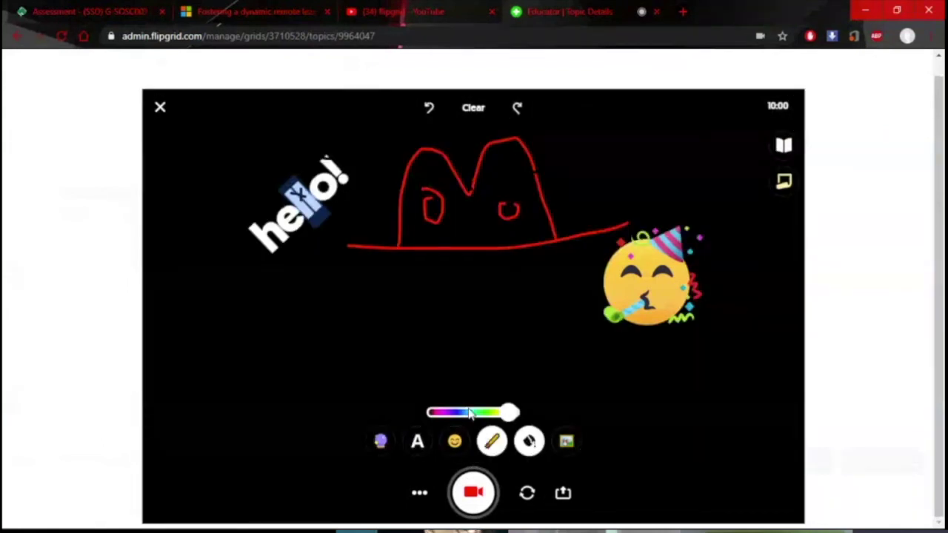
left_click(529, 445)
left_click(511, 409)
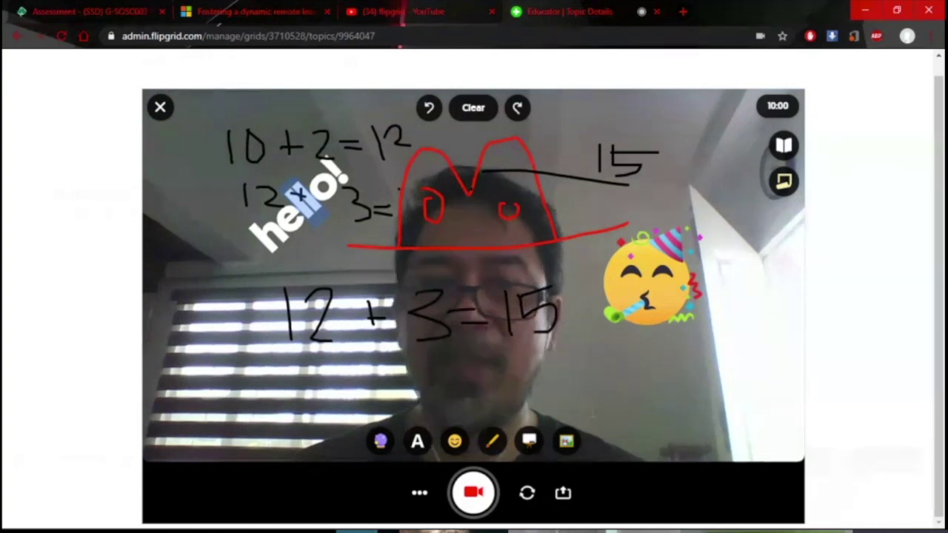
Step: Upload the Flipgrid Classroom badge PNG as a custom sticker, shrunk at the lower left
left_click(568, 442)
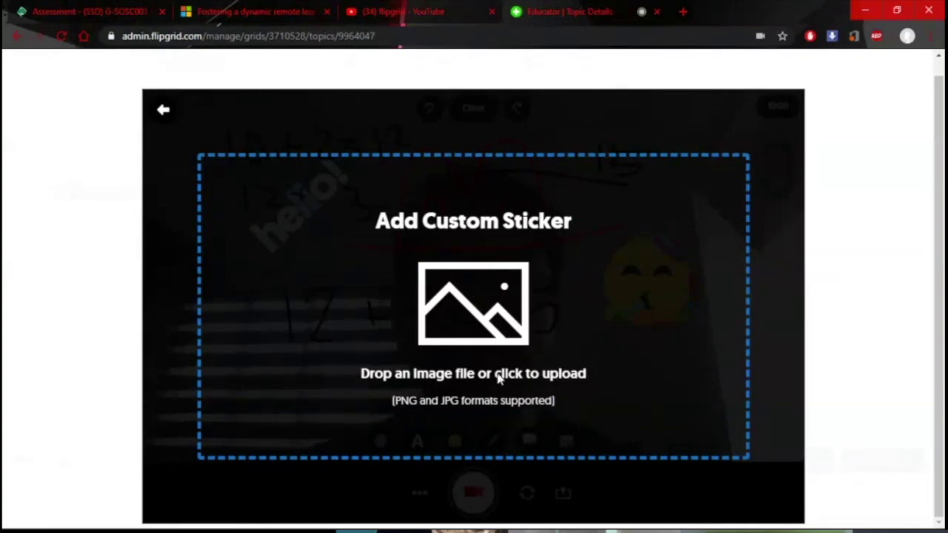
left_click(453, 315)
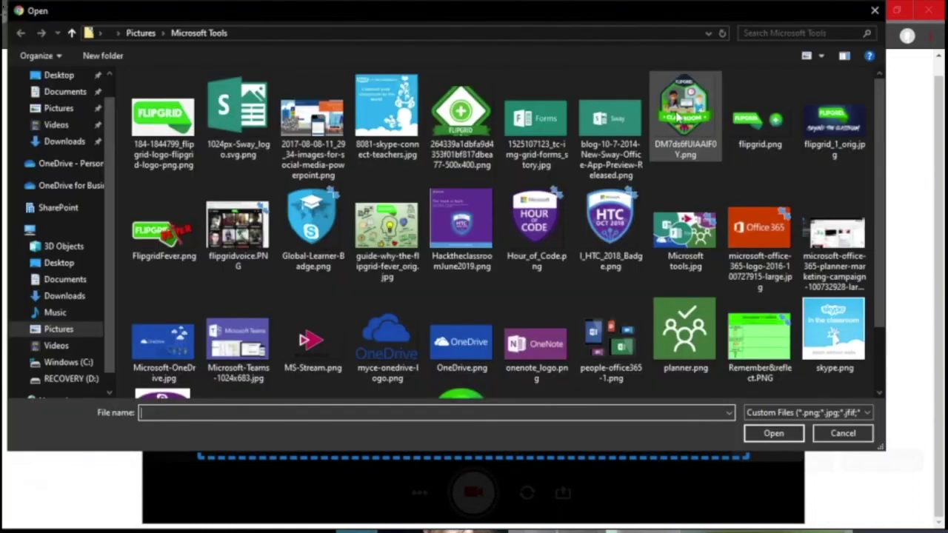
double_click(676, 117)
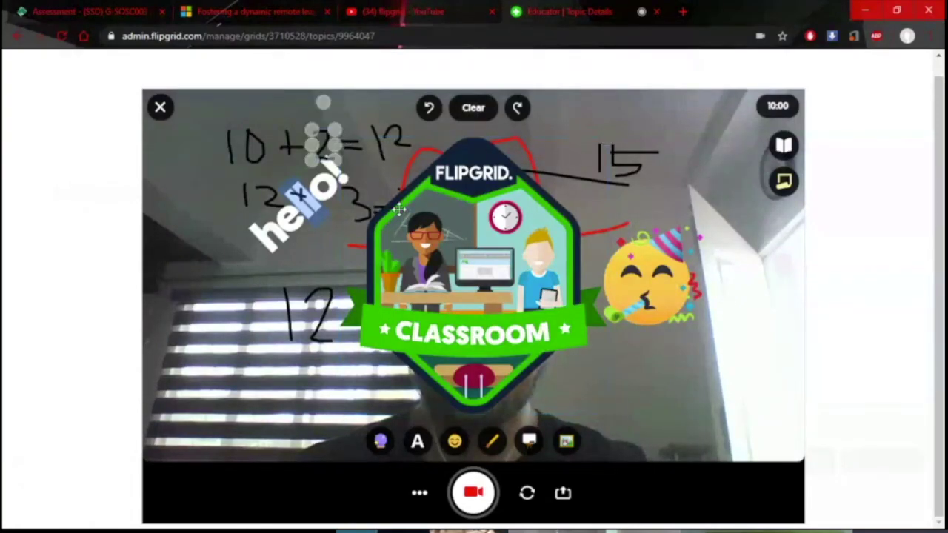
left_click_drag(339, 138, 183, 260)
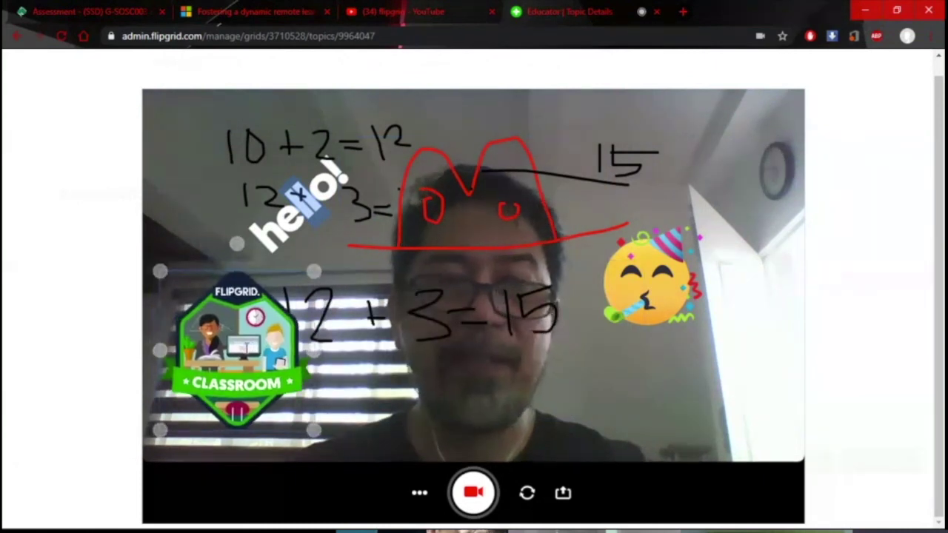
left_click_drag(237, 348, 237, 348)
left_click_drag(317, 268, 334, 250)
left_click(166, 169)
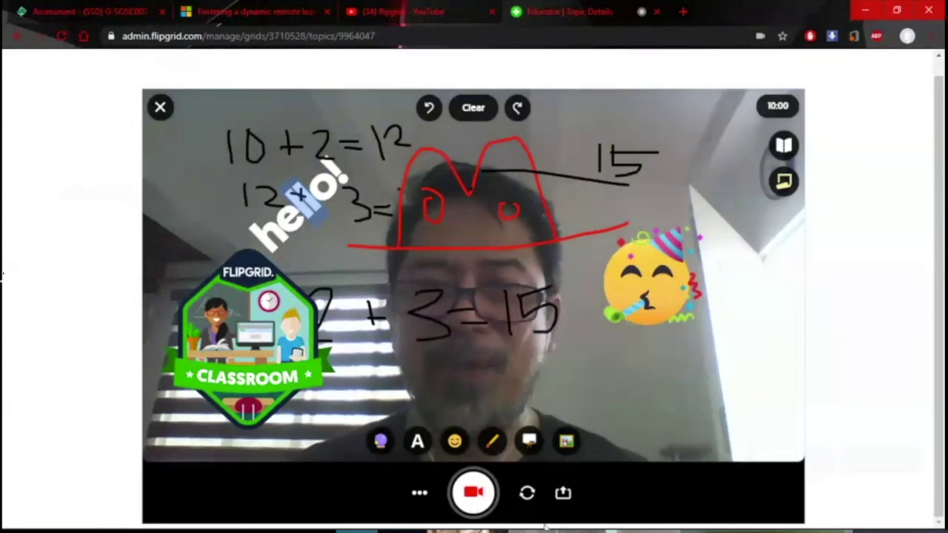
Step: Record a clip while dragging the Classroom badge to the right side, then pause
left_click(474, 496)
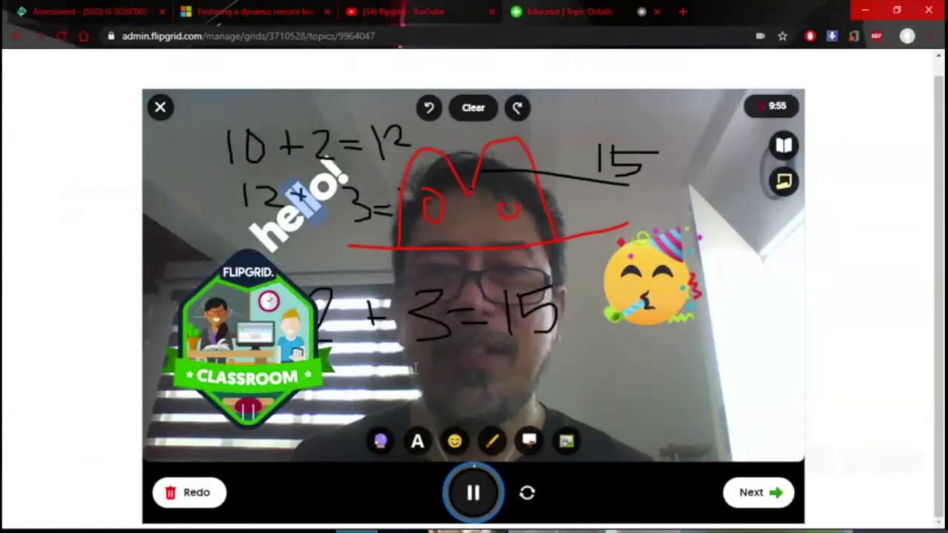
left_click_drag(264, 319, 729, 333)
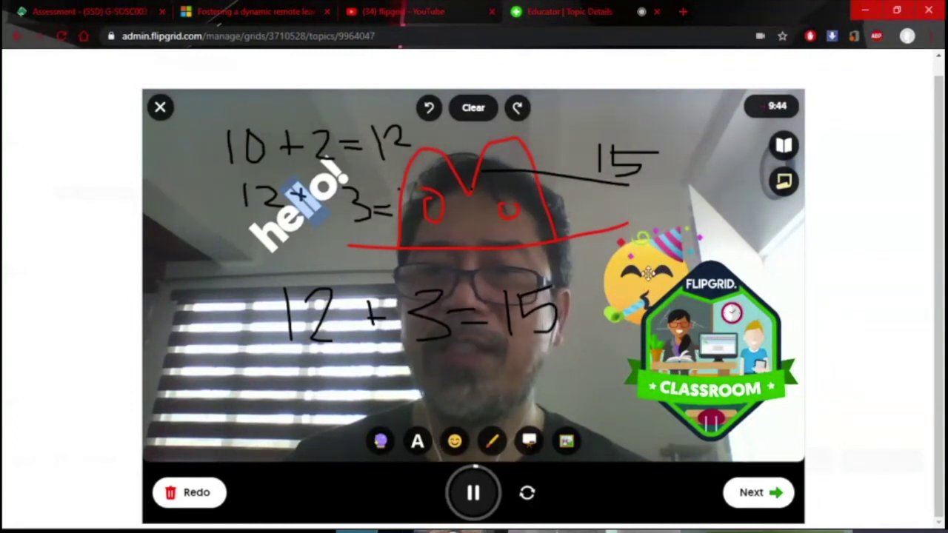
mouse_move(652, 381)
left_mouse_down()
mouse_move(680, 322)
mouse_move(644, 394)
mouse_move(646, 385)
left_mouse_up()
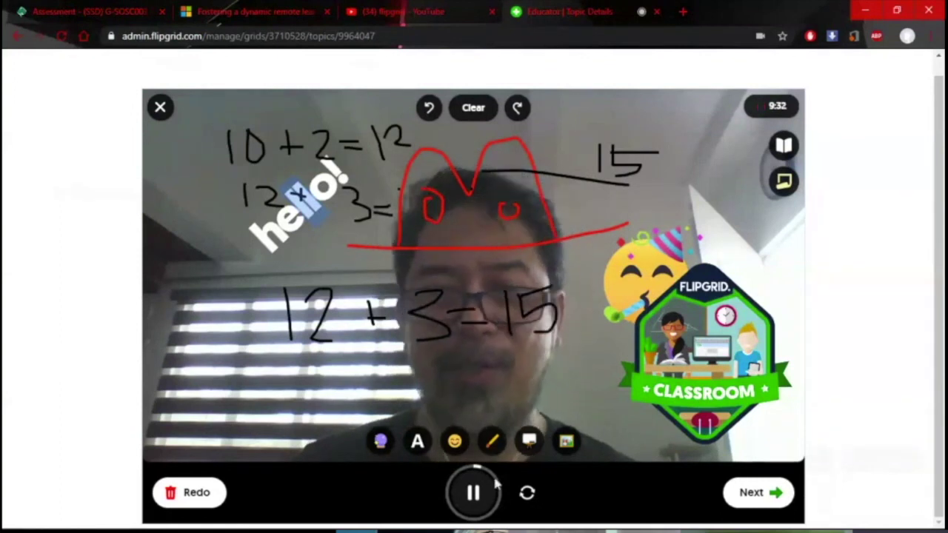
left_click(473, 492)
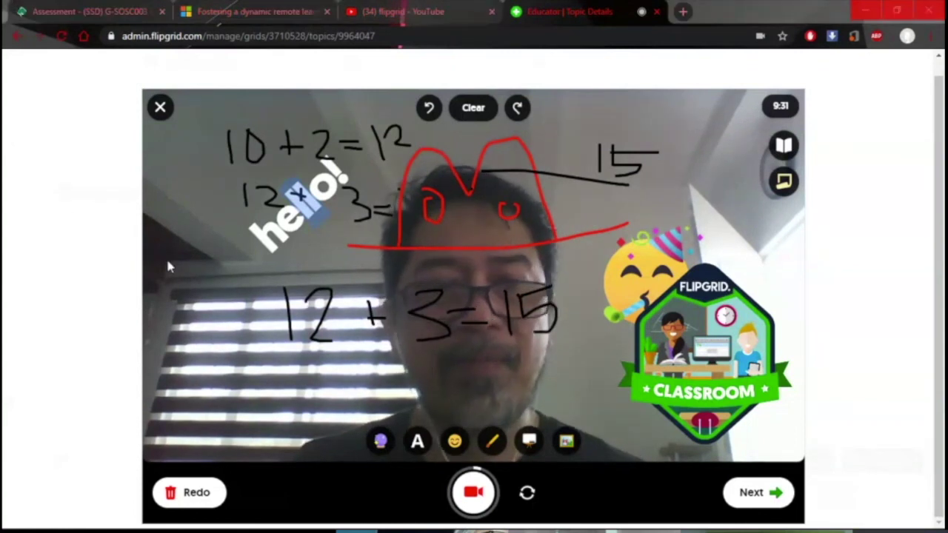
Step: Cancel discarding the clip and proceed to review the recording
left_click(189, 495)
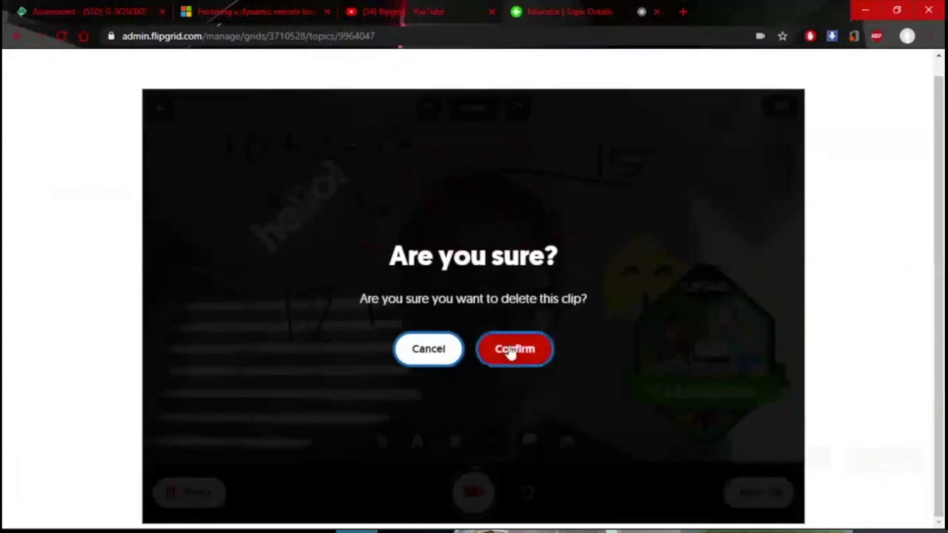
left_click(440, 354)
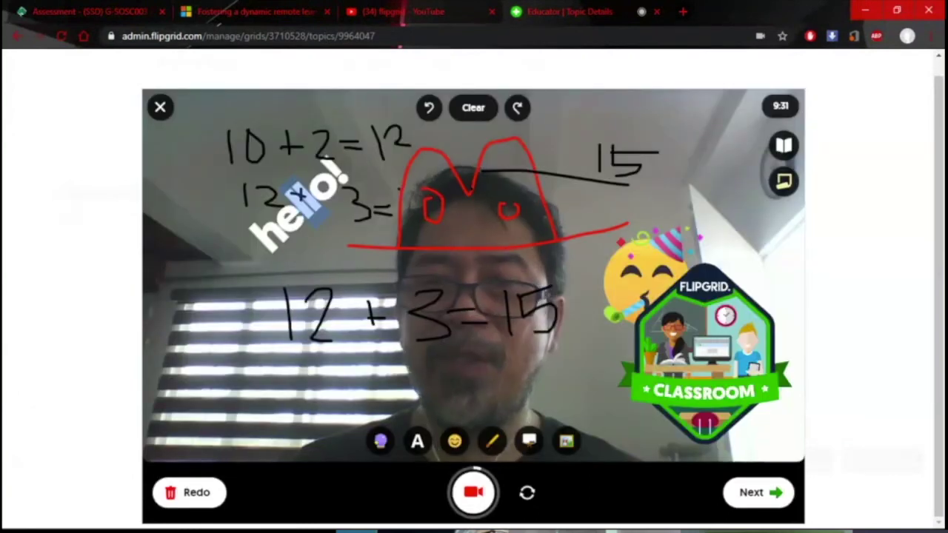
left_click(757, 494)
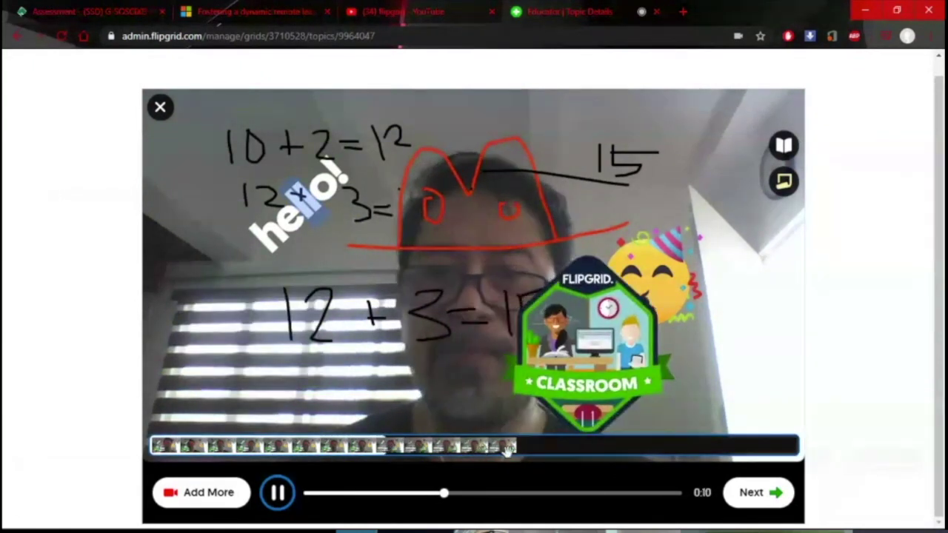
Step: Trim the clip to roughly 0:07–0:21 and confirm the shortened version
left_click(482, 447)
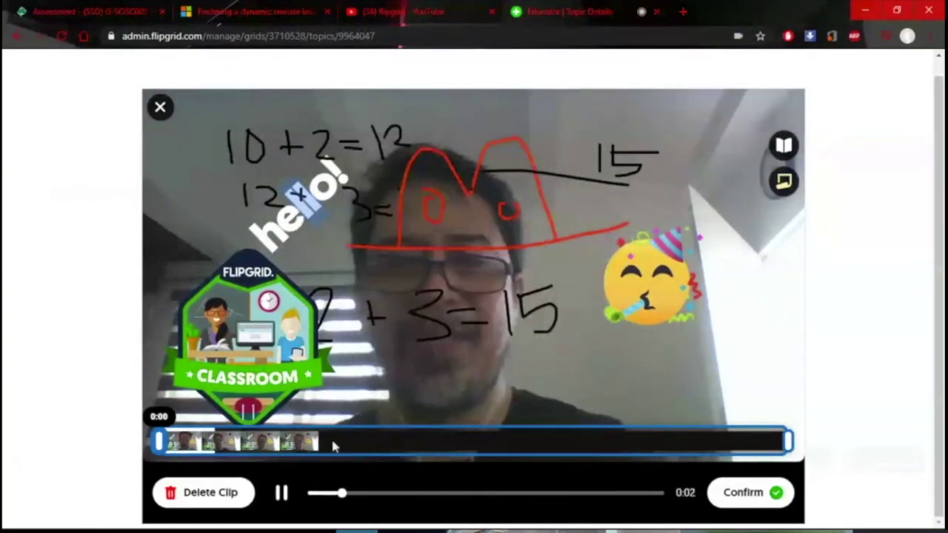
left_click_drag(158, 440, 317, 443)
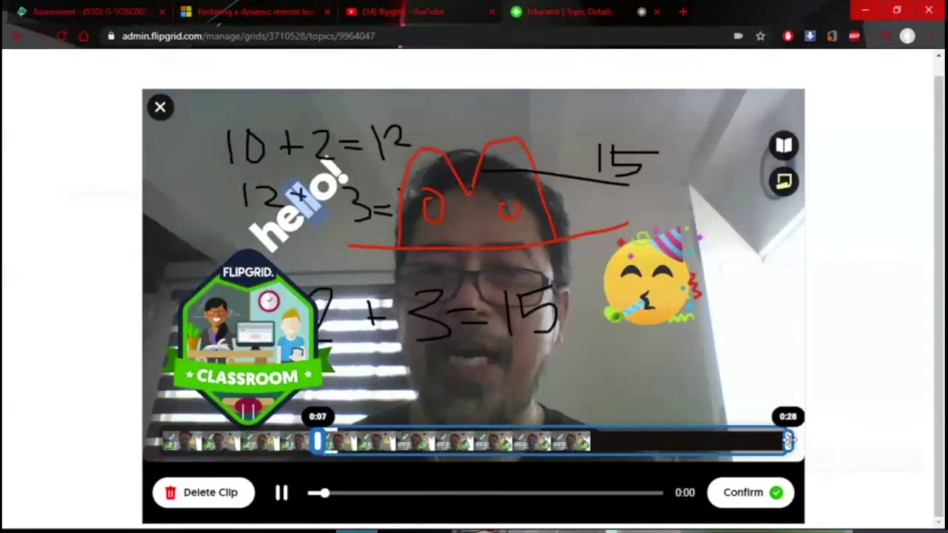
left_click_drag(785, 442, 625, 438)
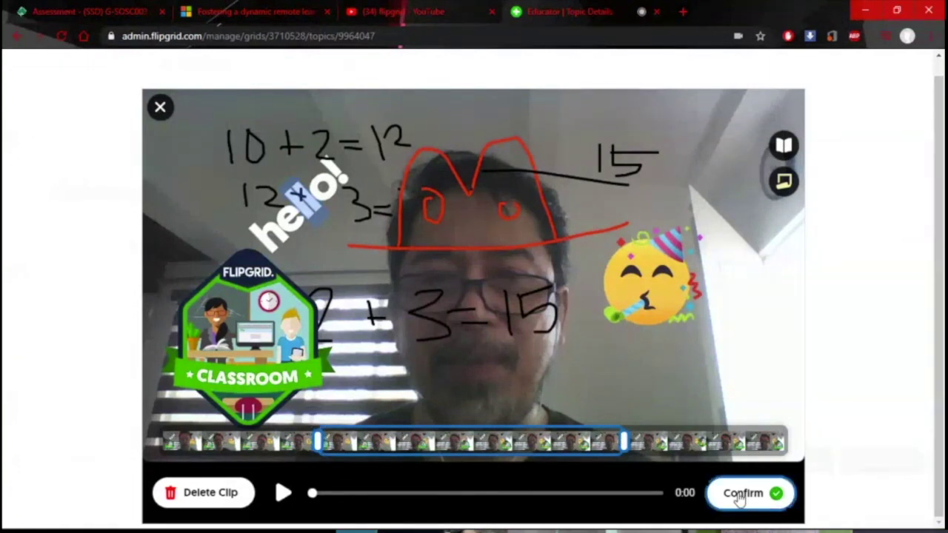
left_click(743, 493)
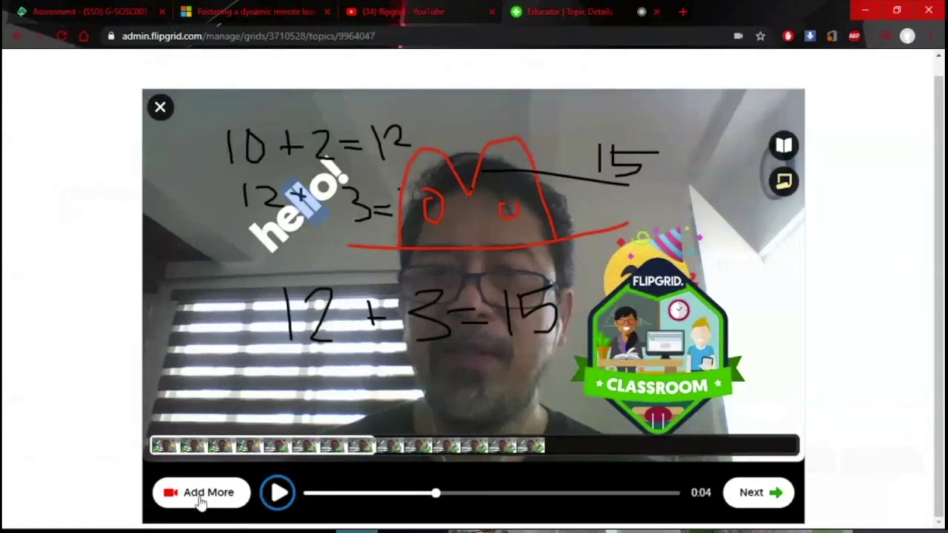
Step: Go to the selfie camera and add the red spiky hair with headband sticker from Accessories
left_click(753, 493)
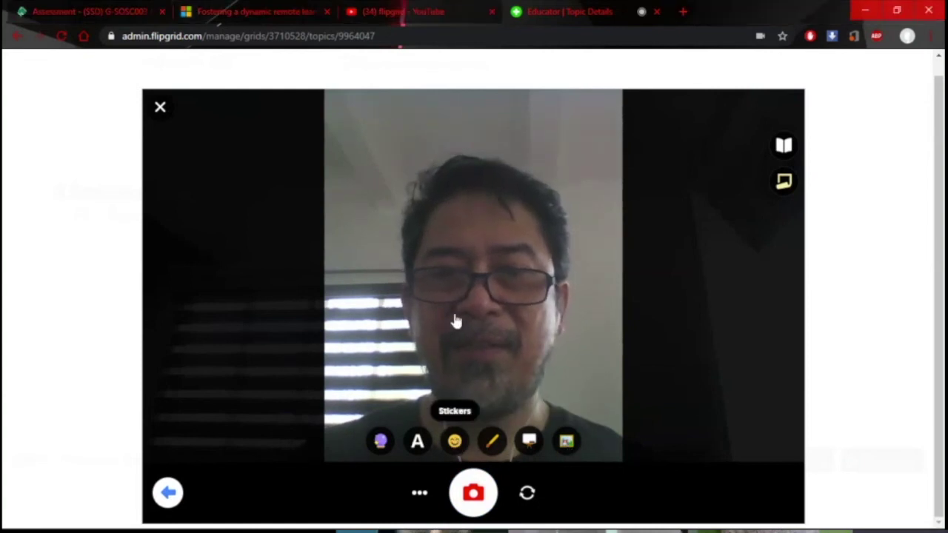
left_click(454, 442)
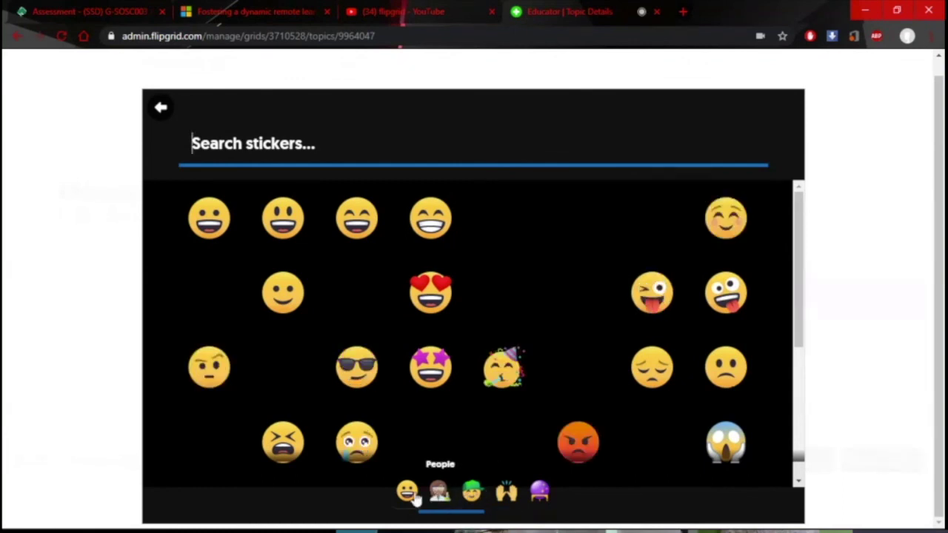
left_click(471, 492)
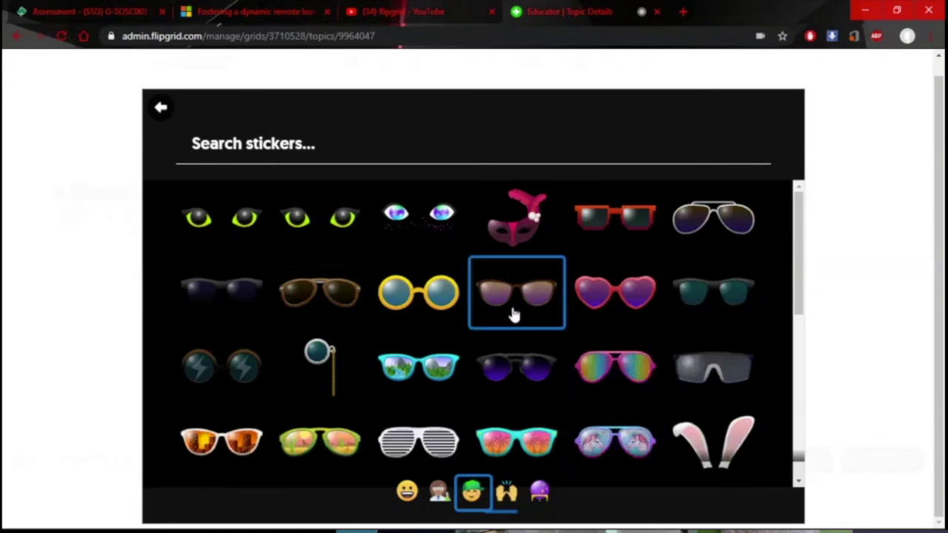
scroll(444, 381, "down", 2)
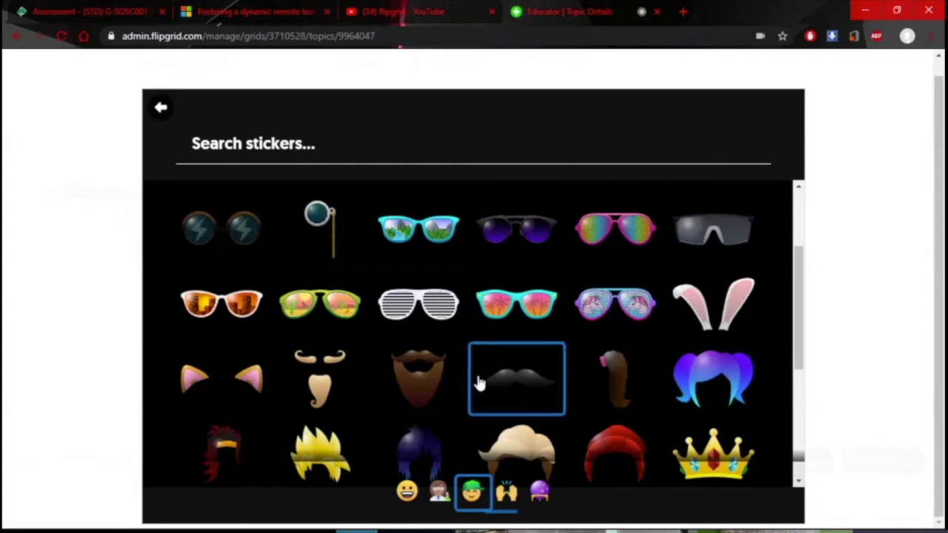
scroll(400, 326, "down", 1)
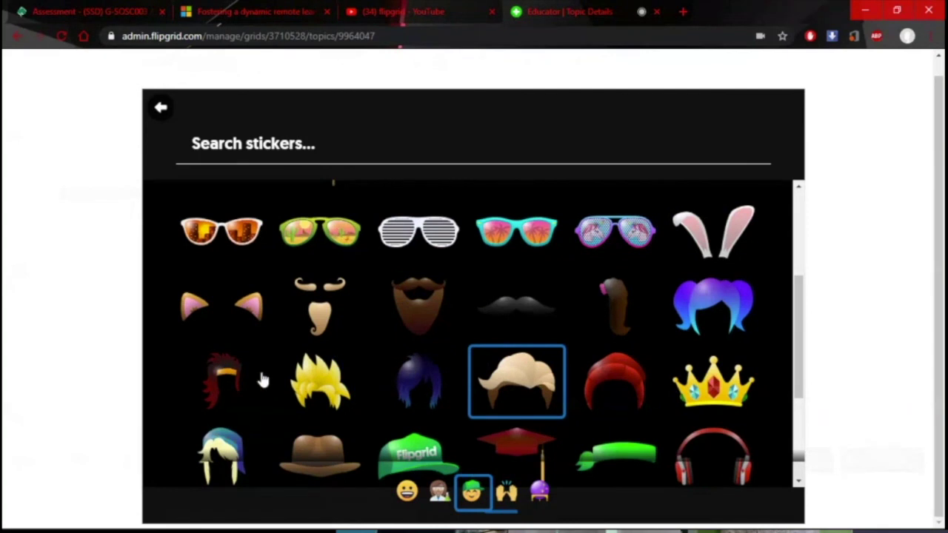
scroll(244, 371, "down", 1)
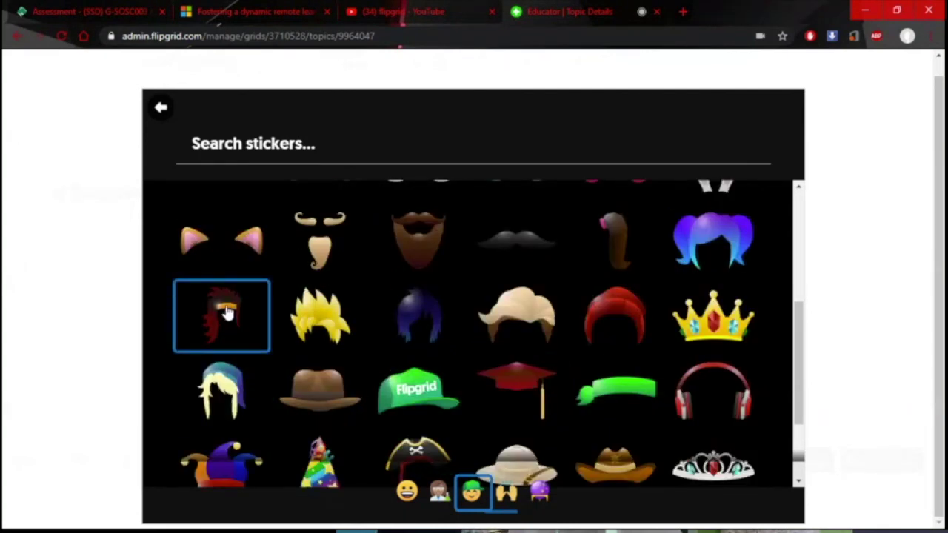
left_click(227, 314)
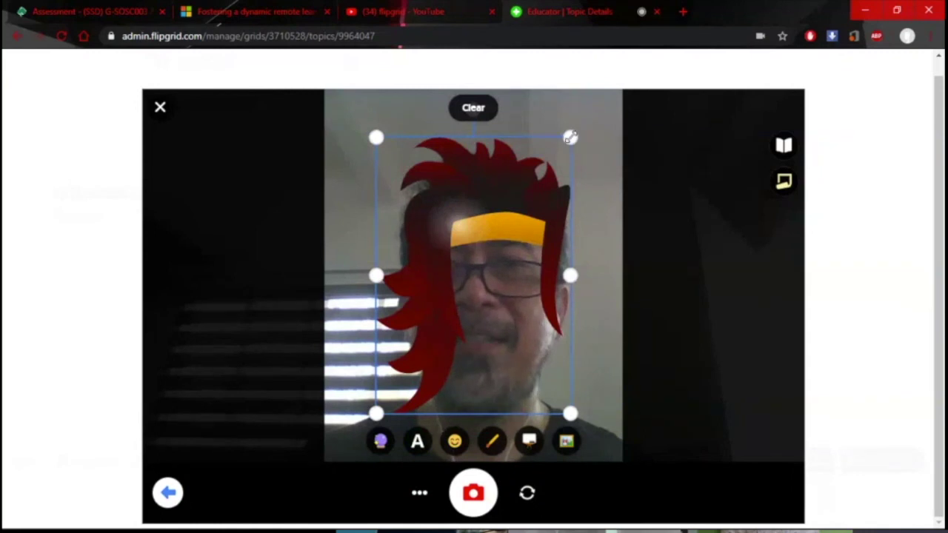
Step: Enlarge, widen and position the hair sticker so it covers the head
left_click_drag(569, 137, 646, 123)
left_click_drag(480, 199, 449, 219)
left_click_drag(341, 440, 311, 474)
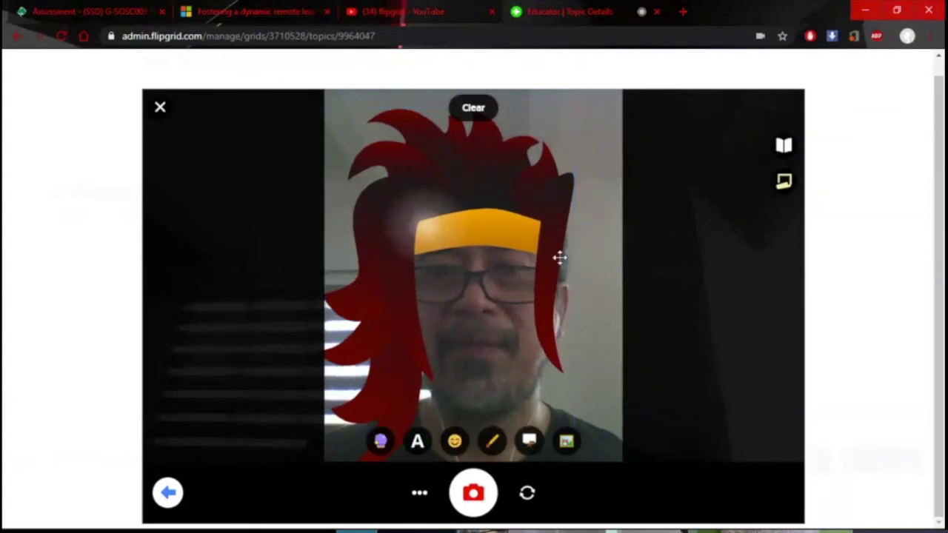
left_click_drag(525, 223, 514, 197)
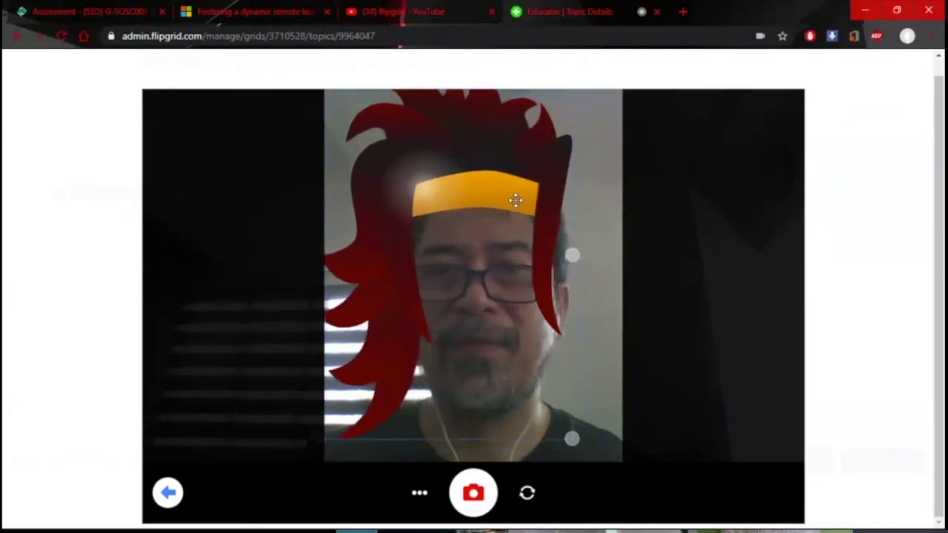
left_click_drag(572, 256, 627, 256)
left_click_drag(485, 205, 483, 222)
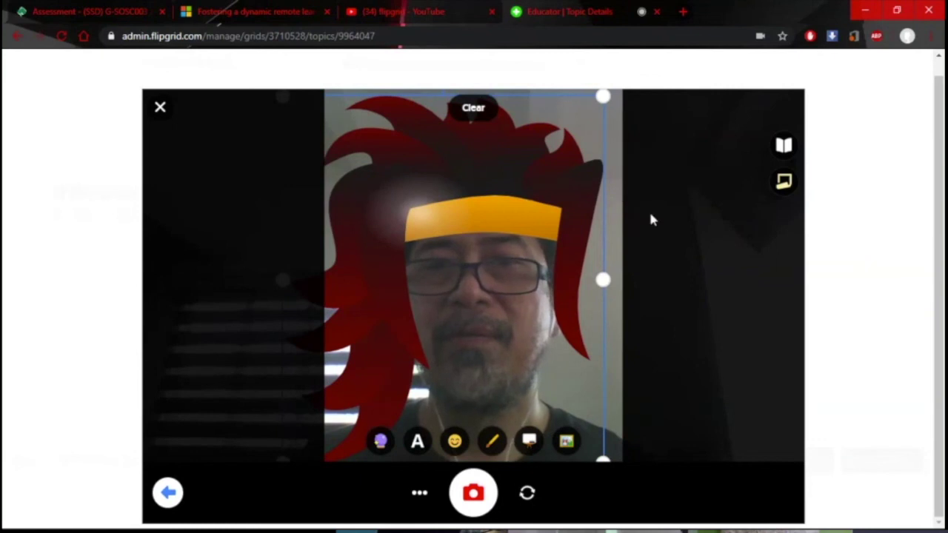
Step: Clear the hair sticker and fit the sparkly cartoon-eyes sticker over the eyeglasses
left_click(474, 109)
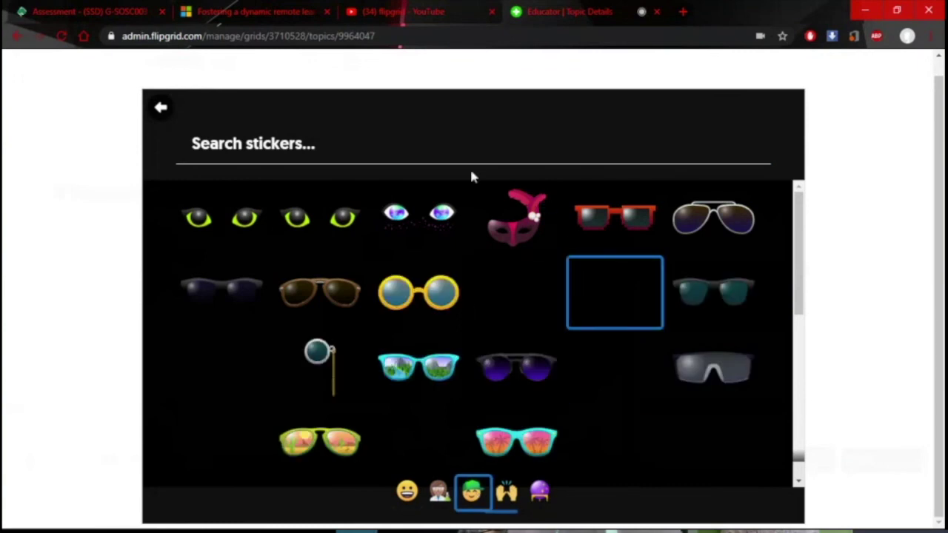
left_click(406, 224)
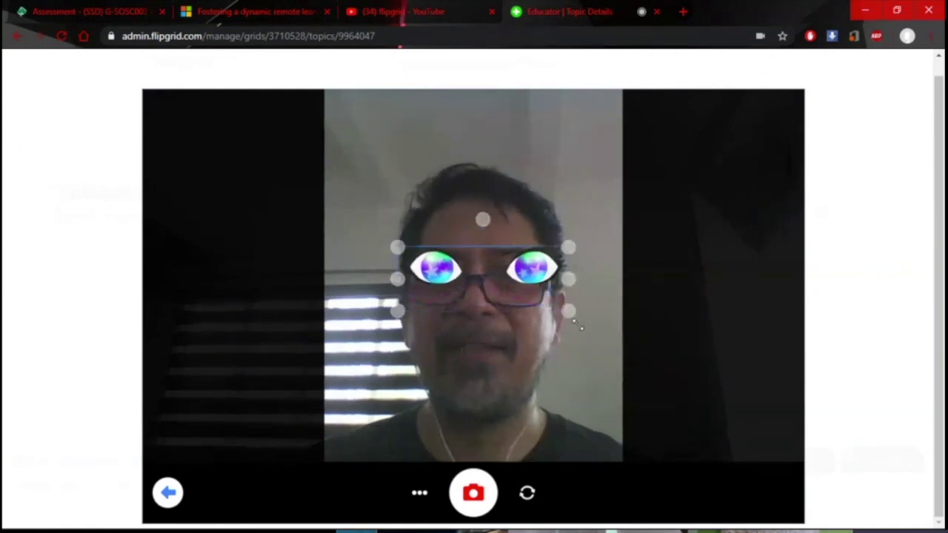
left_click_drag(533, 274, 517, 286)
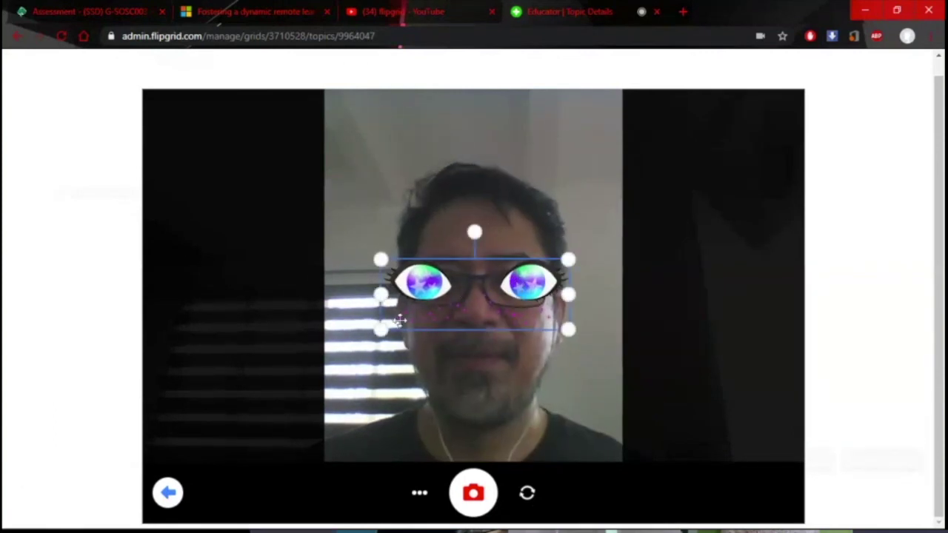
left_click_drag(382, 296, 412, 294)
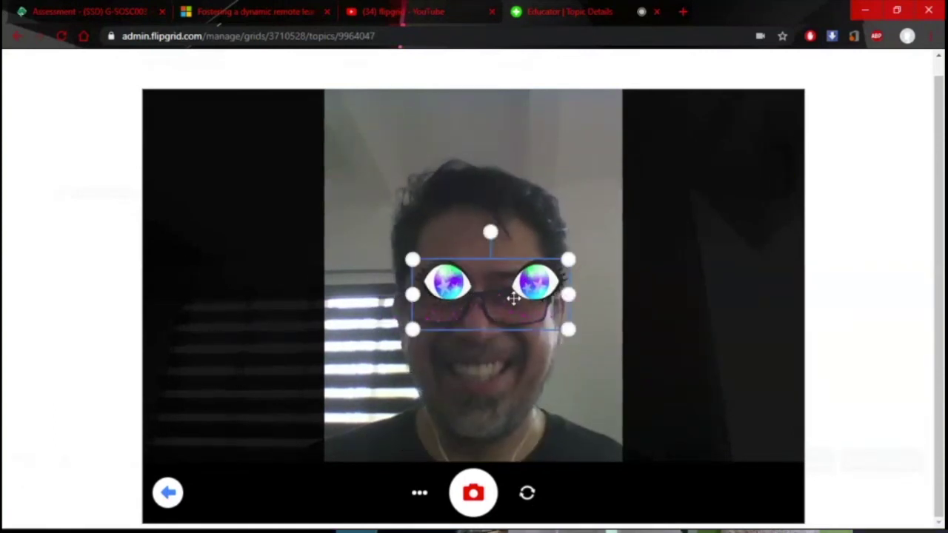
left_click_drag(528, 289, 516, 286)
left_click_drag(547, 334, 536, 328)
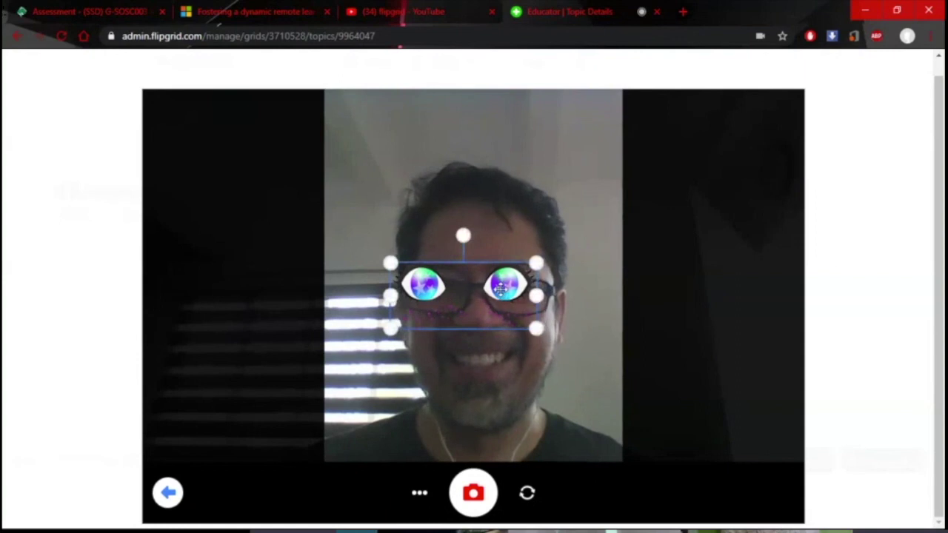
left_click_drag(517, 289, 532, 289)
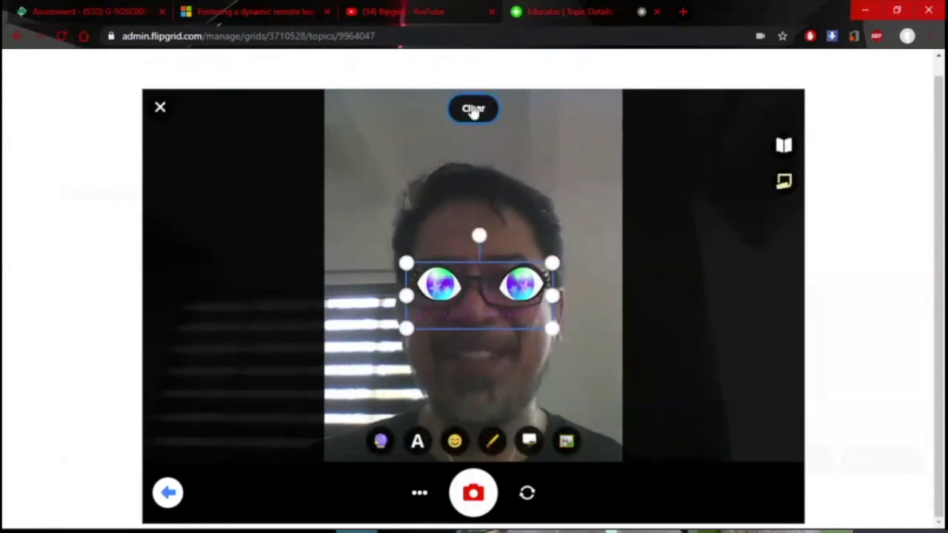
Step: Clear the eyes sticker, then add a green headband and fit it across the forehead
left_click(475, 108)
left_click(455, 442)
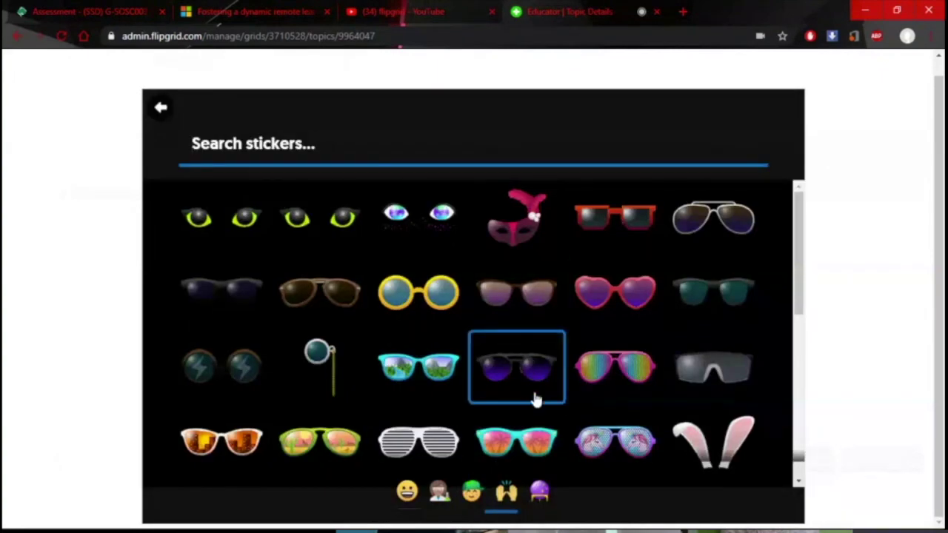
scroll(537, 399, "down", 2)
scroll(536, 398, "down", 2)
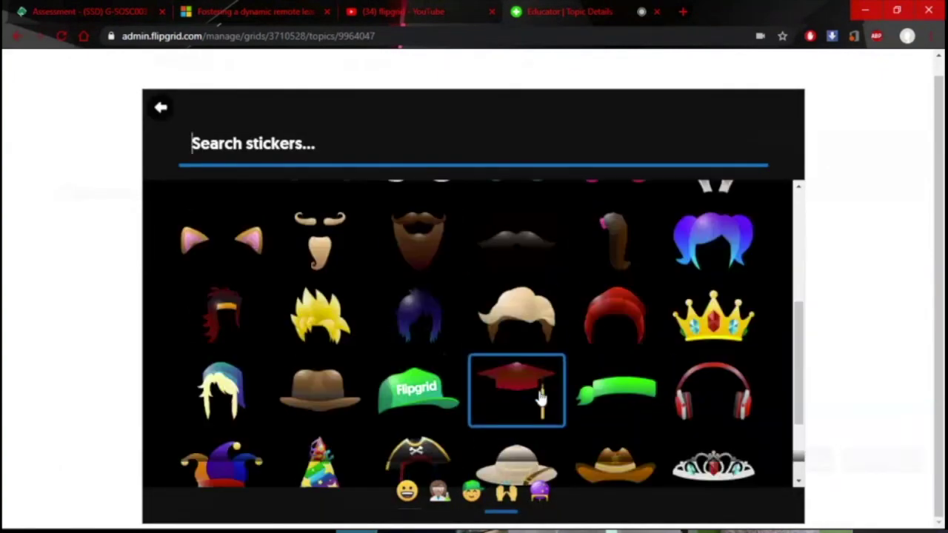
left_click(614, 395)
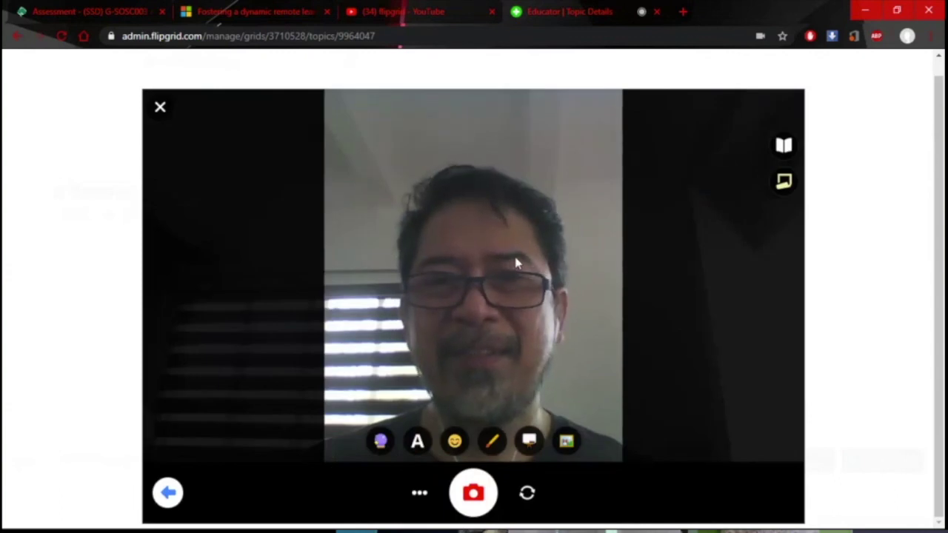
left_click_drag(485, 257, 470, 222)
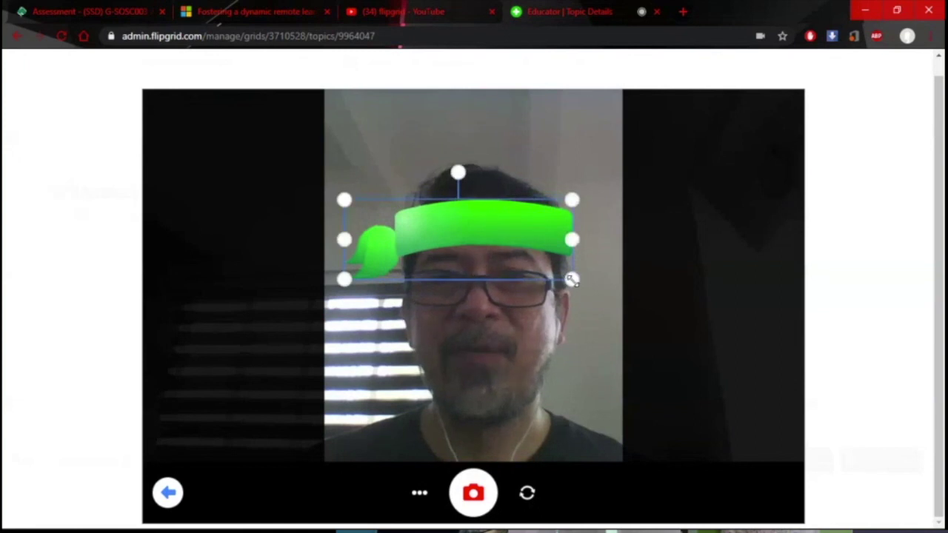
left_click_drag(571, 279, 561, 277)
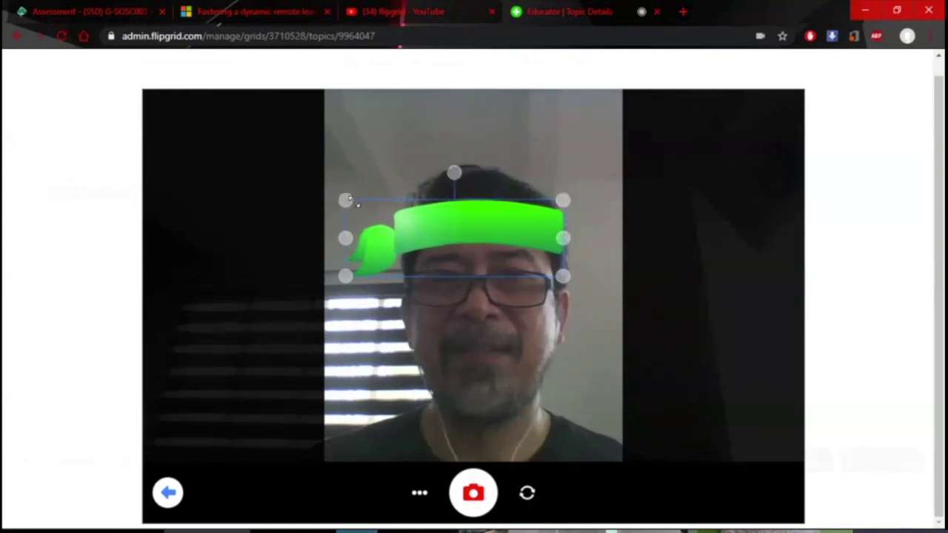
left_click_drag(345, 201, 356, 204)
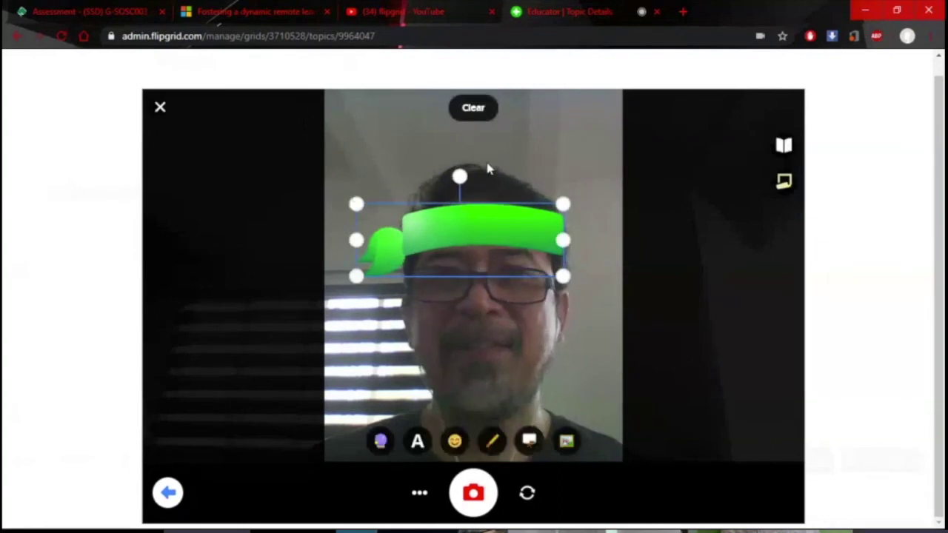
Step: Replace the headband with a gold crown sticker, slightly enlarged, on top of the head
left_click(473, 109)
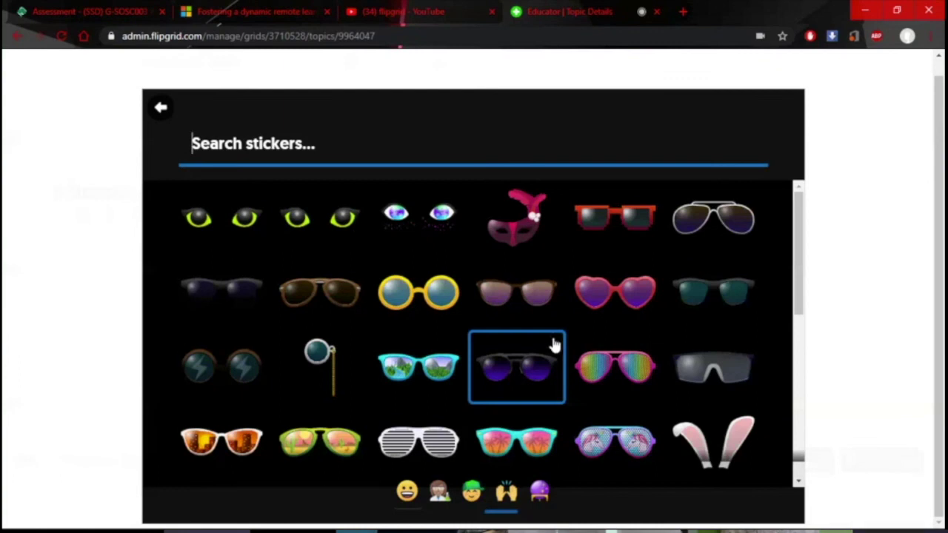
scroll(563, 370, "down", 4)
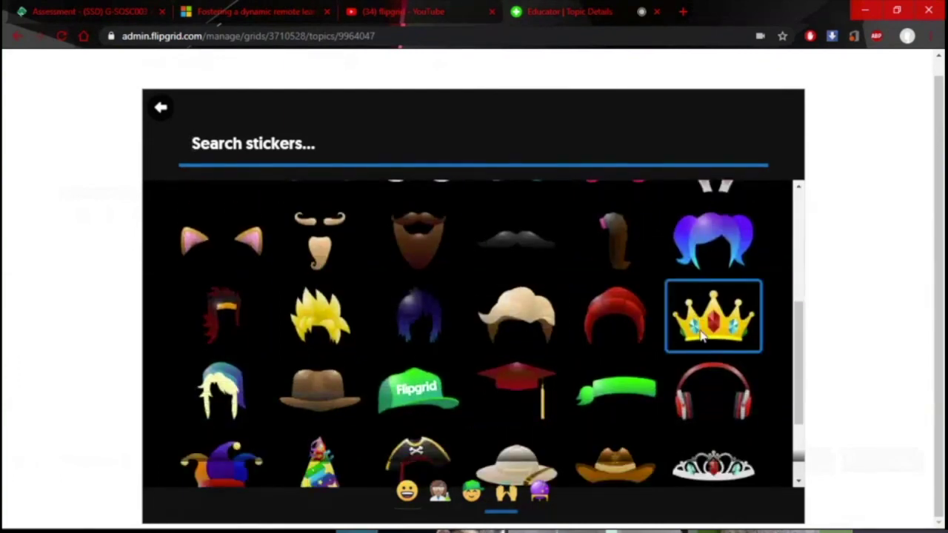
left_click(702, 336)
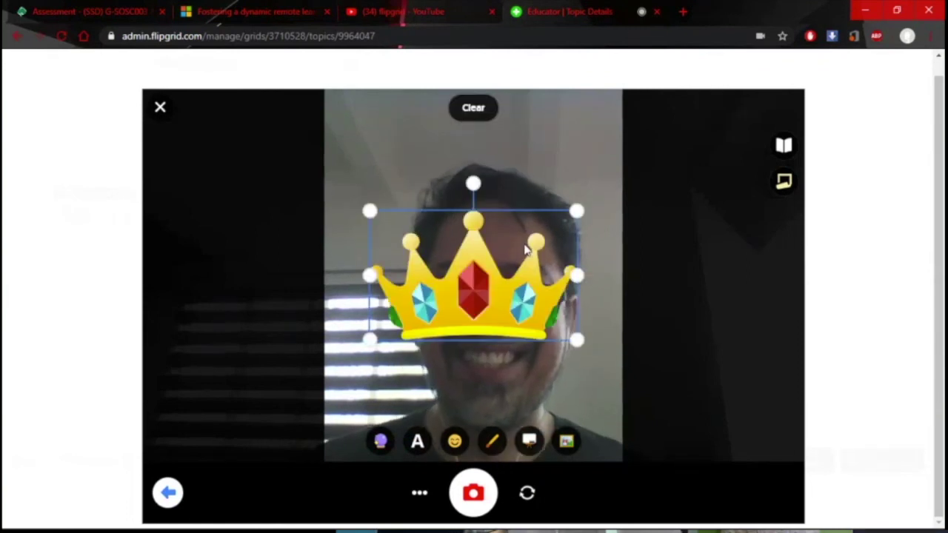
left_click_drag(469, 273, 482, 163)
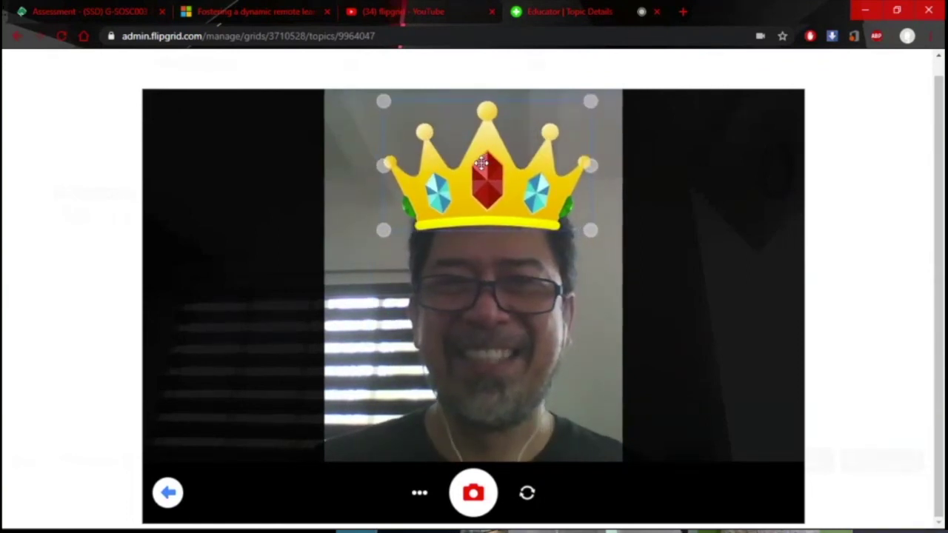
left_click_drag(384, 109, 378, 106)
left_click_drag(486, 195, 484, 194)
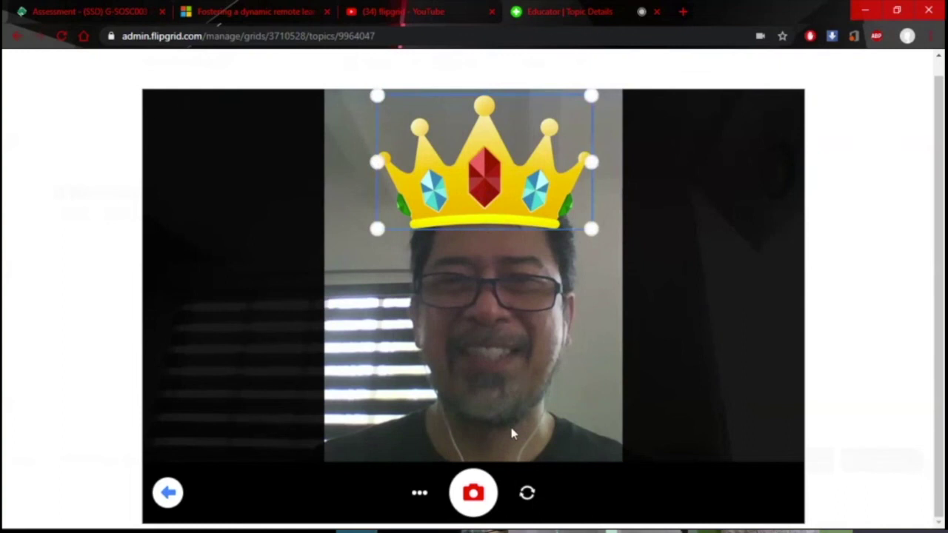
mouse_move(511, 430)
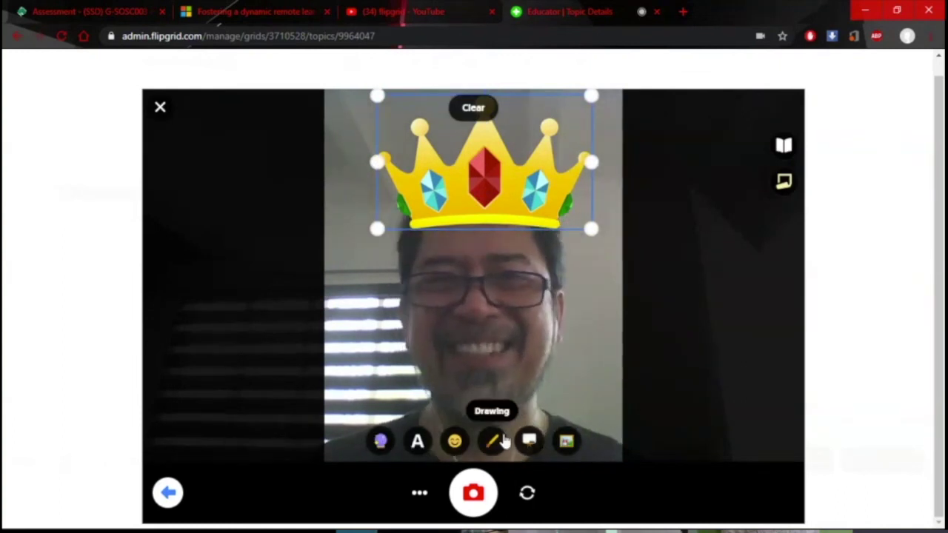
Step: Take the crown selfie and continue to the Submit your video form
left_click(474, 493)
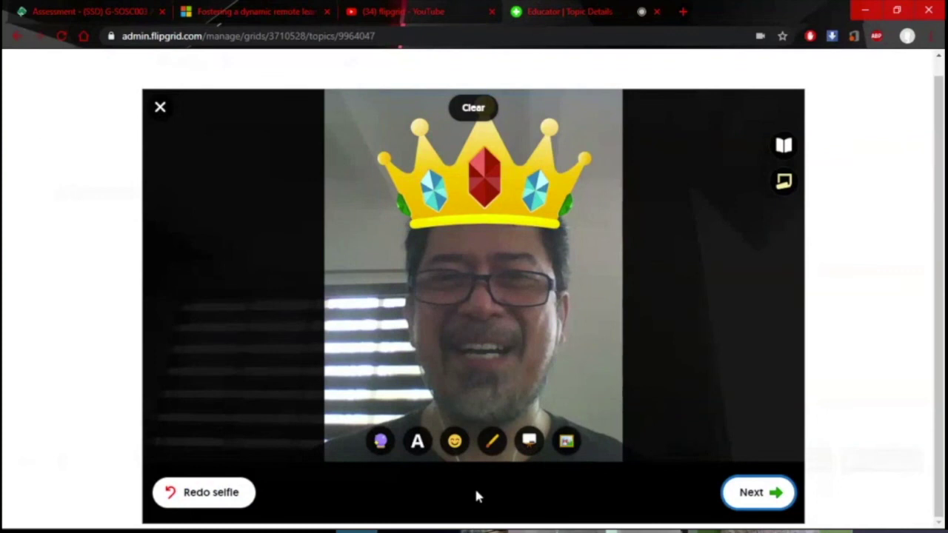
left_click(756, 497)
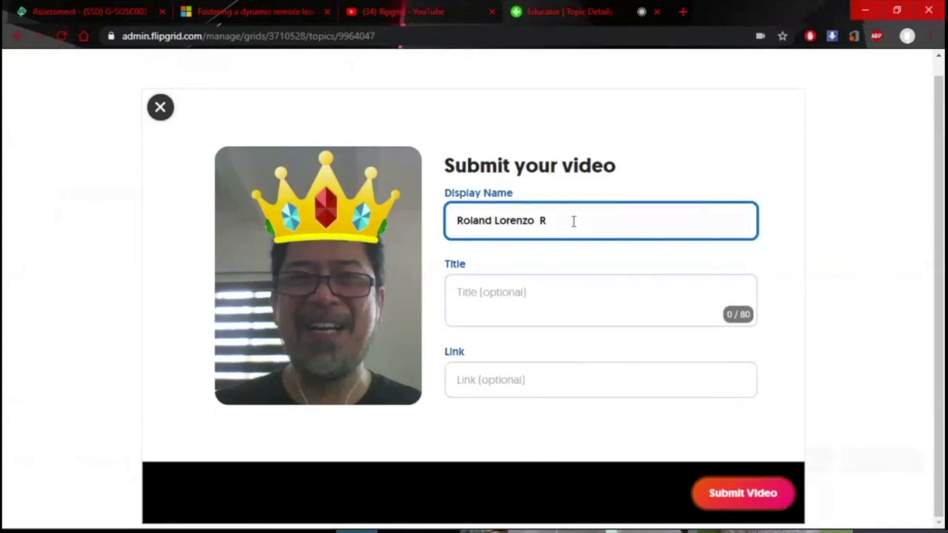
Step: Remove the extra initial from the display name, title the video 'Coronyal prof', and submit it
left_click_drag(571, 220, 442, 227)
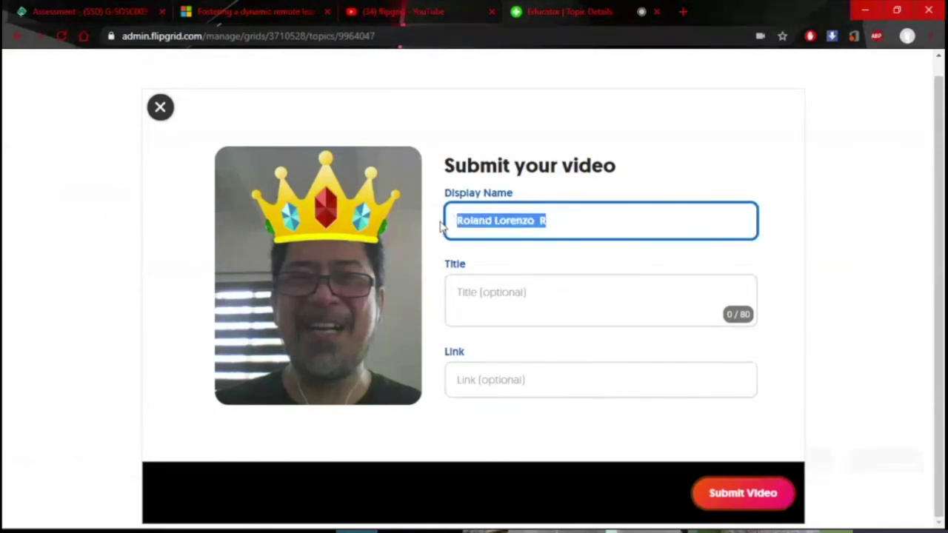
left_click(583, 220)
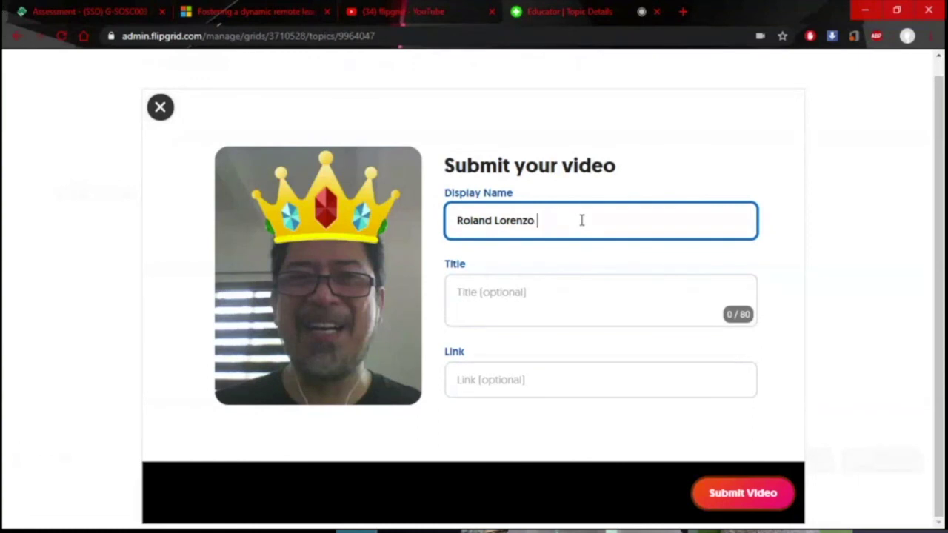
left_click(525, 304)
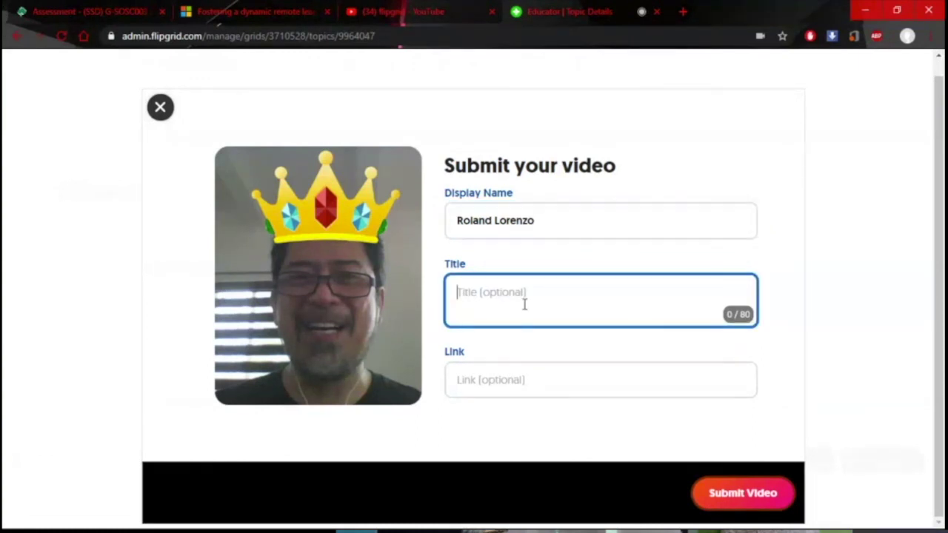
type("Crown")
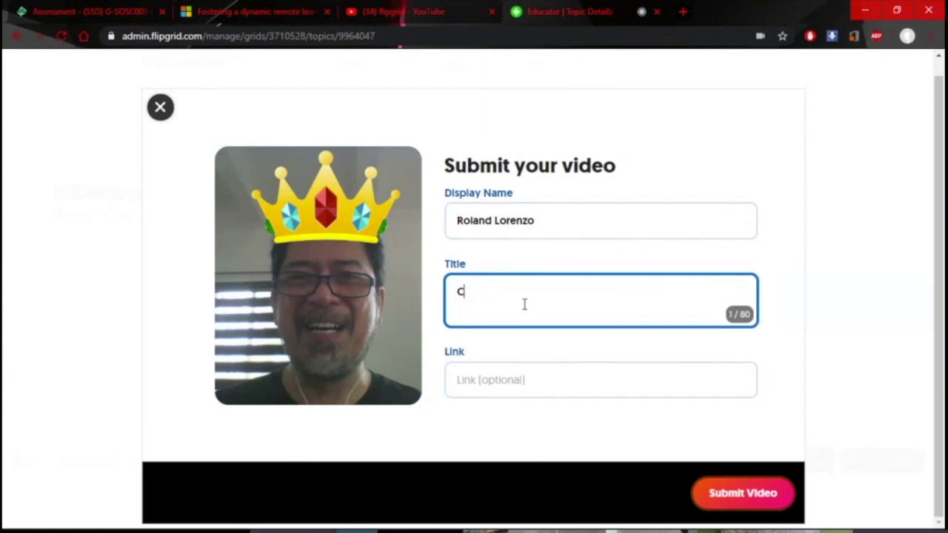
type("oronyal")
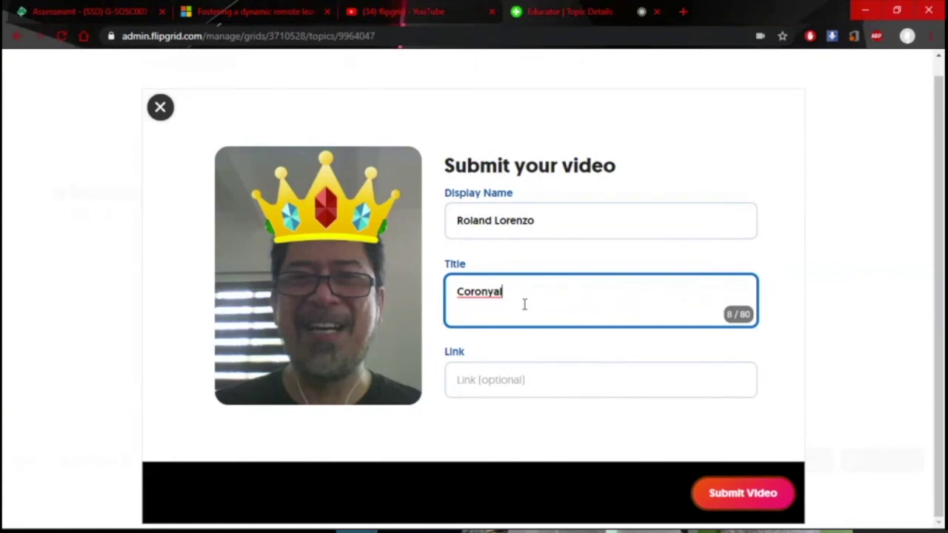
type(" group")
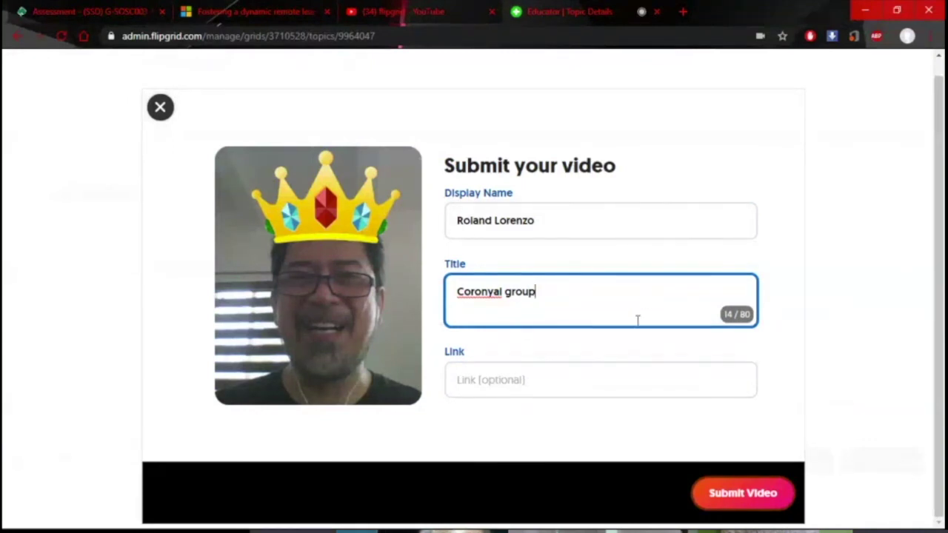
key("BackSpace")
key("BackSpace")
key("BackSpace")
key("BackSpace")
key("BackSpace")
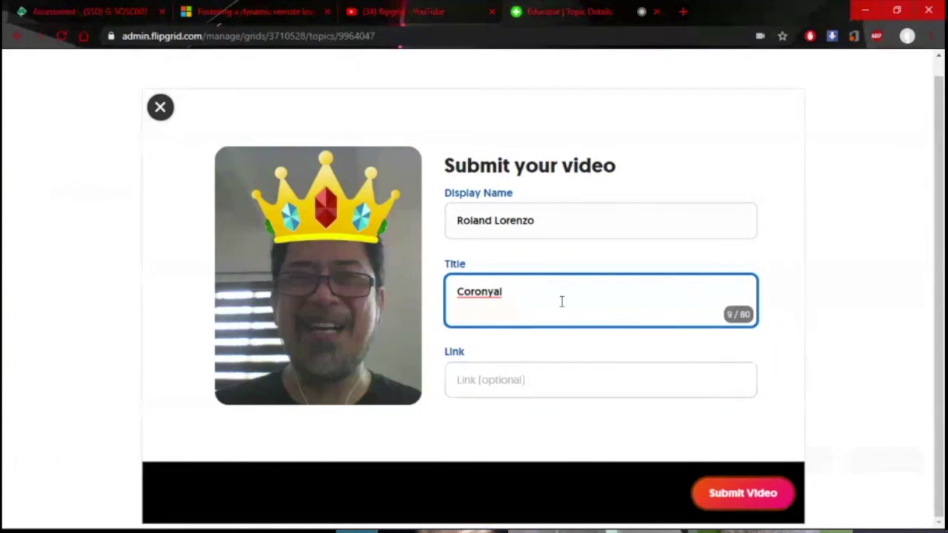
type("prof")
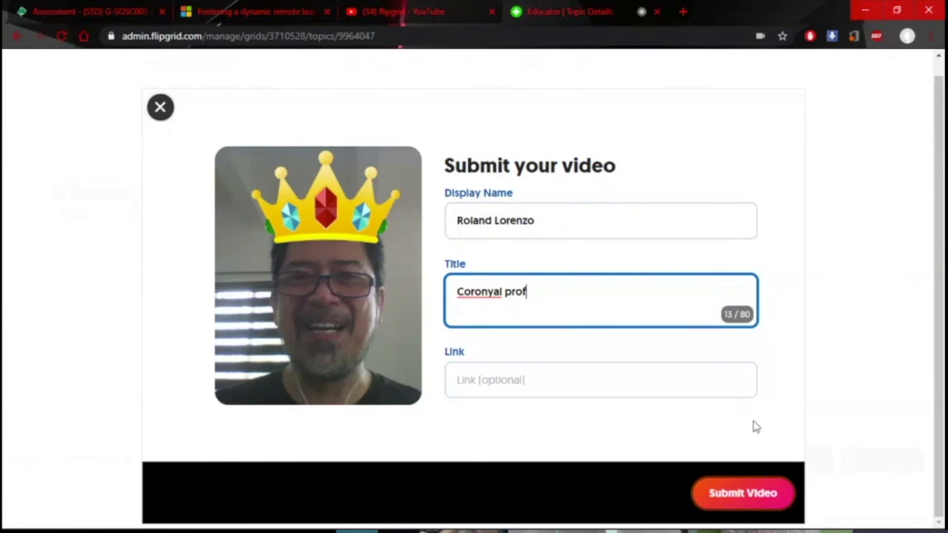
left_click(750, 502)
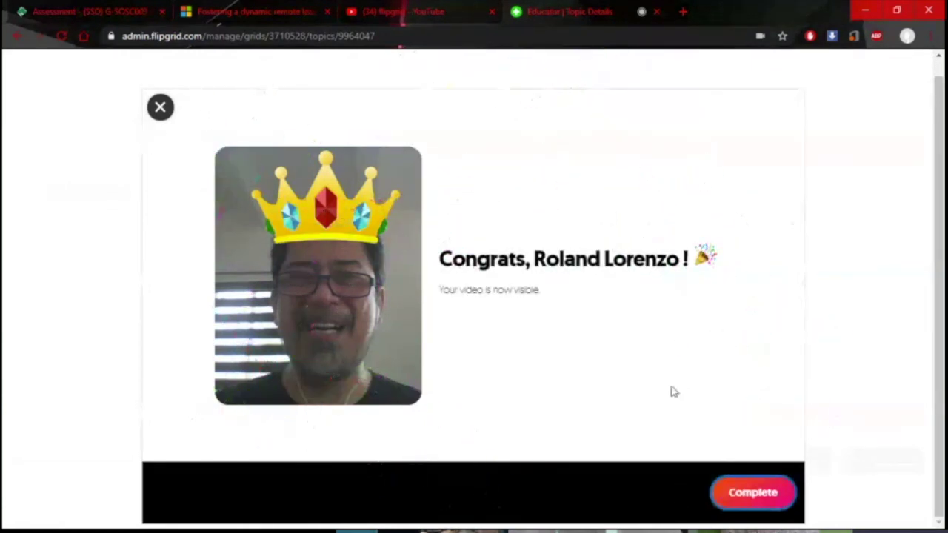
Step: Complete the submission and check the Sample 1 responses, where the crowned video shows as Active
left_click(751, 502)
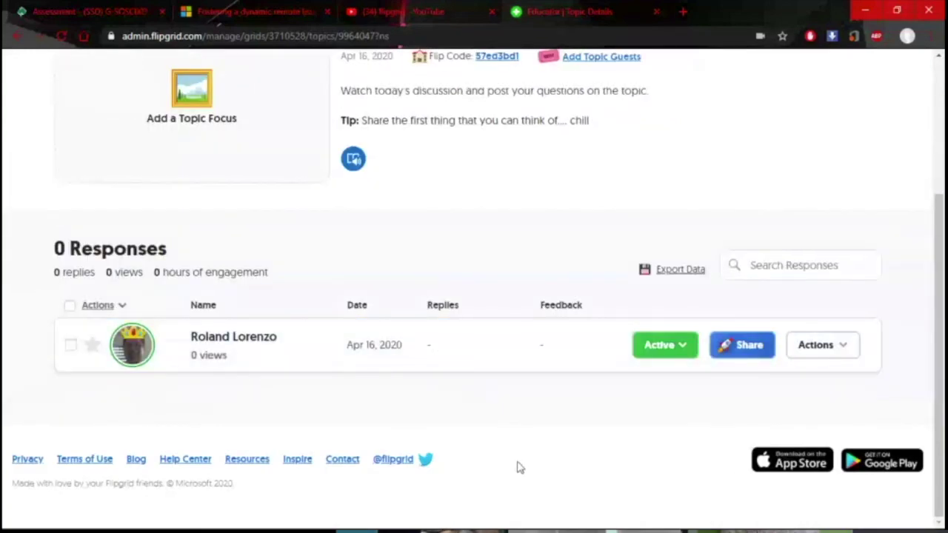
scroll(522, 465, "up", 5)
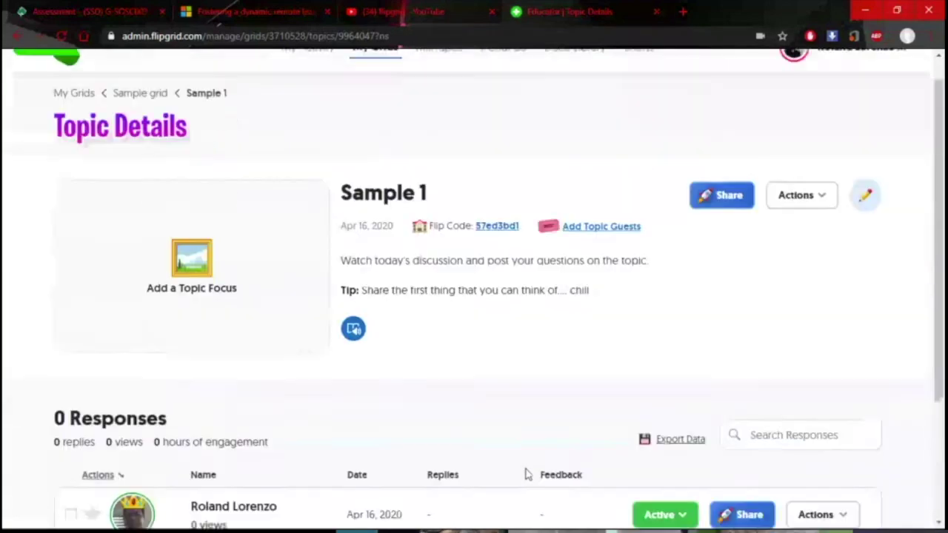
scroll(530, 443, "down", 2)
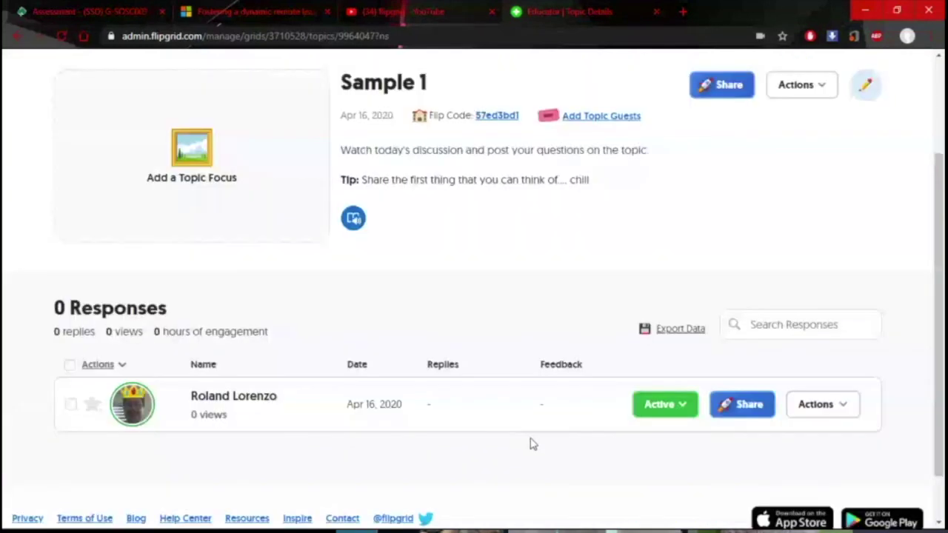